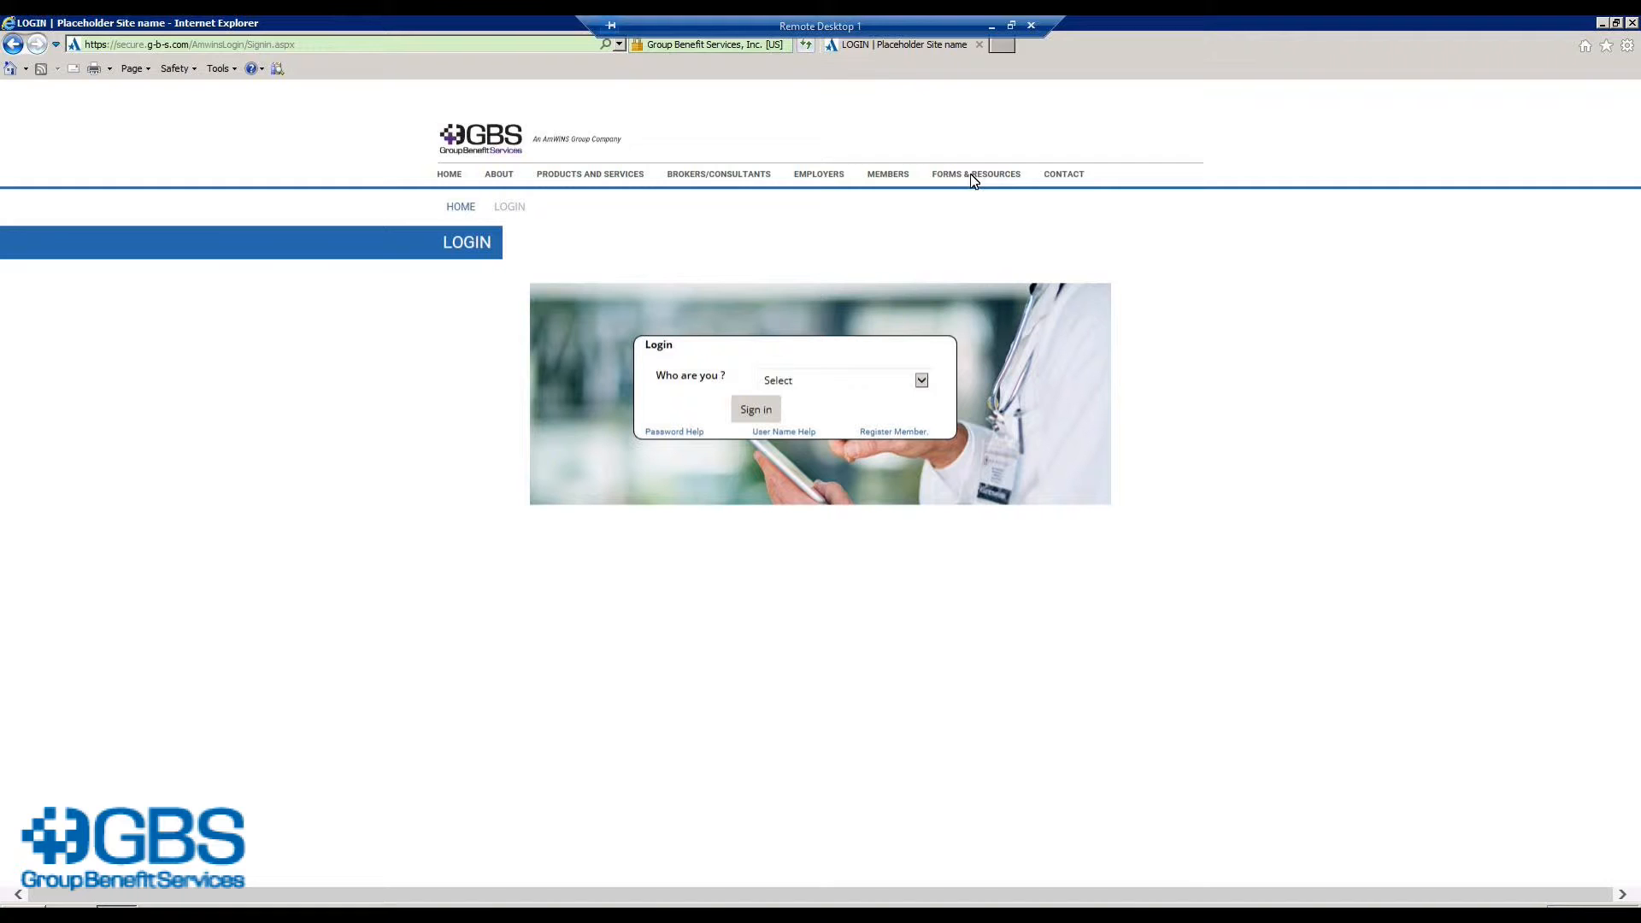
# Step: Sign in as an Employer on the All Other system with the HR account's user name and password
pyautogui.click(921, 381)
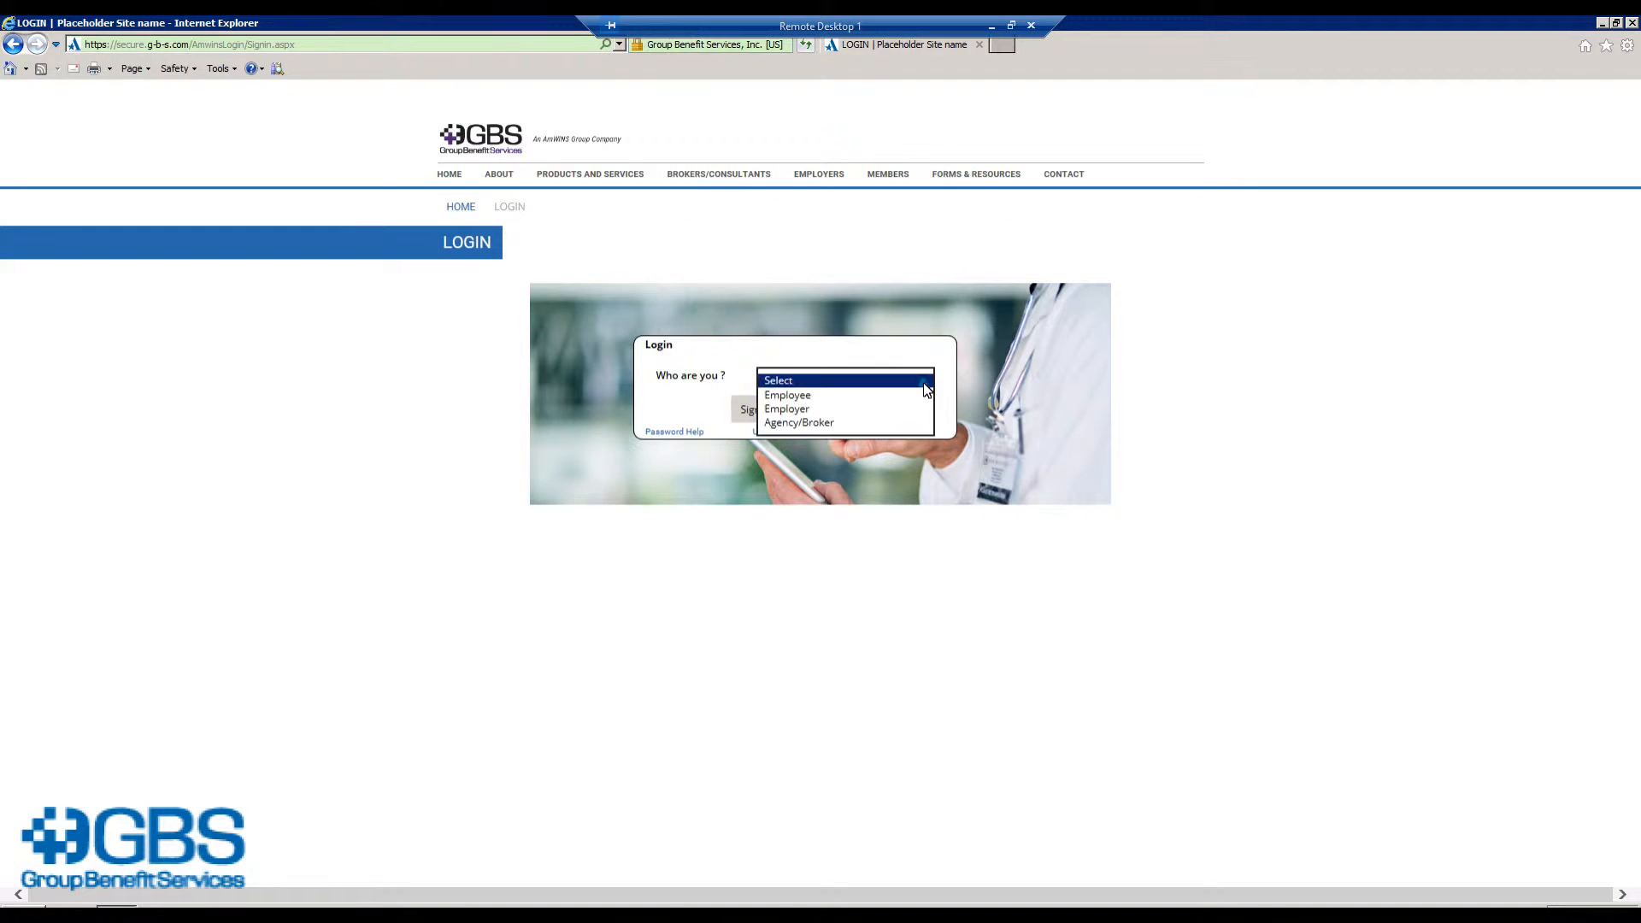
pyautogui.click(818, 409)
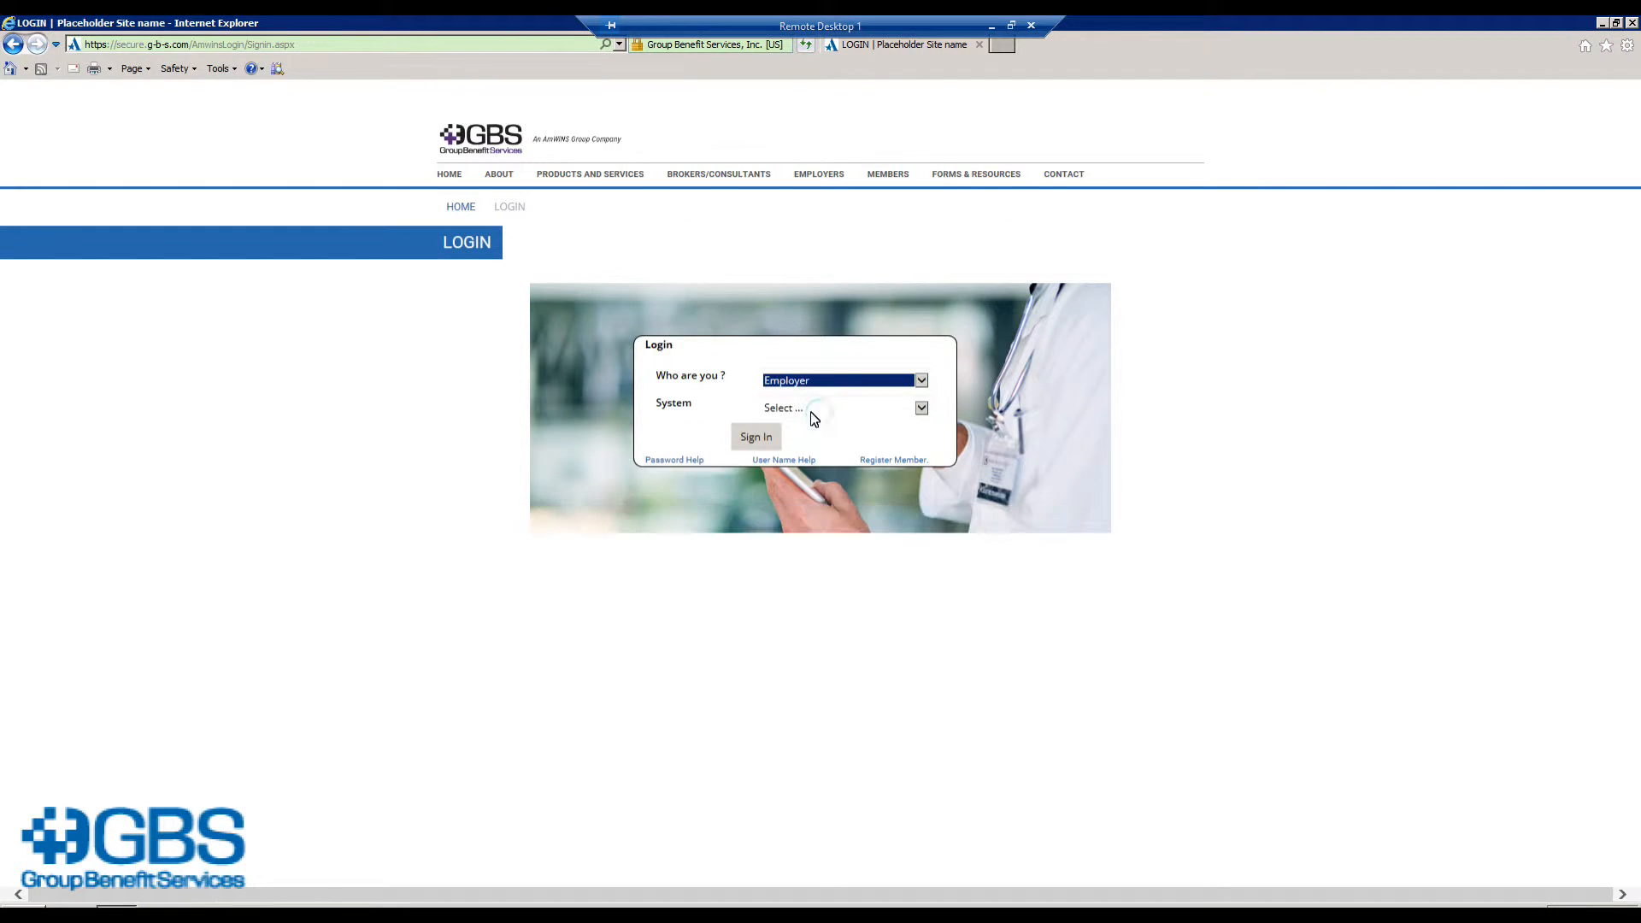
pyautogui.click(922, 408)
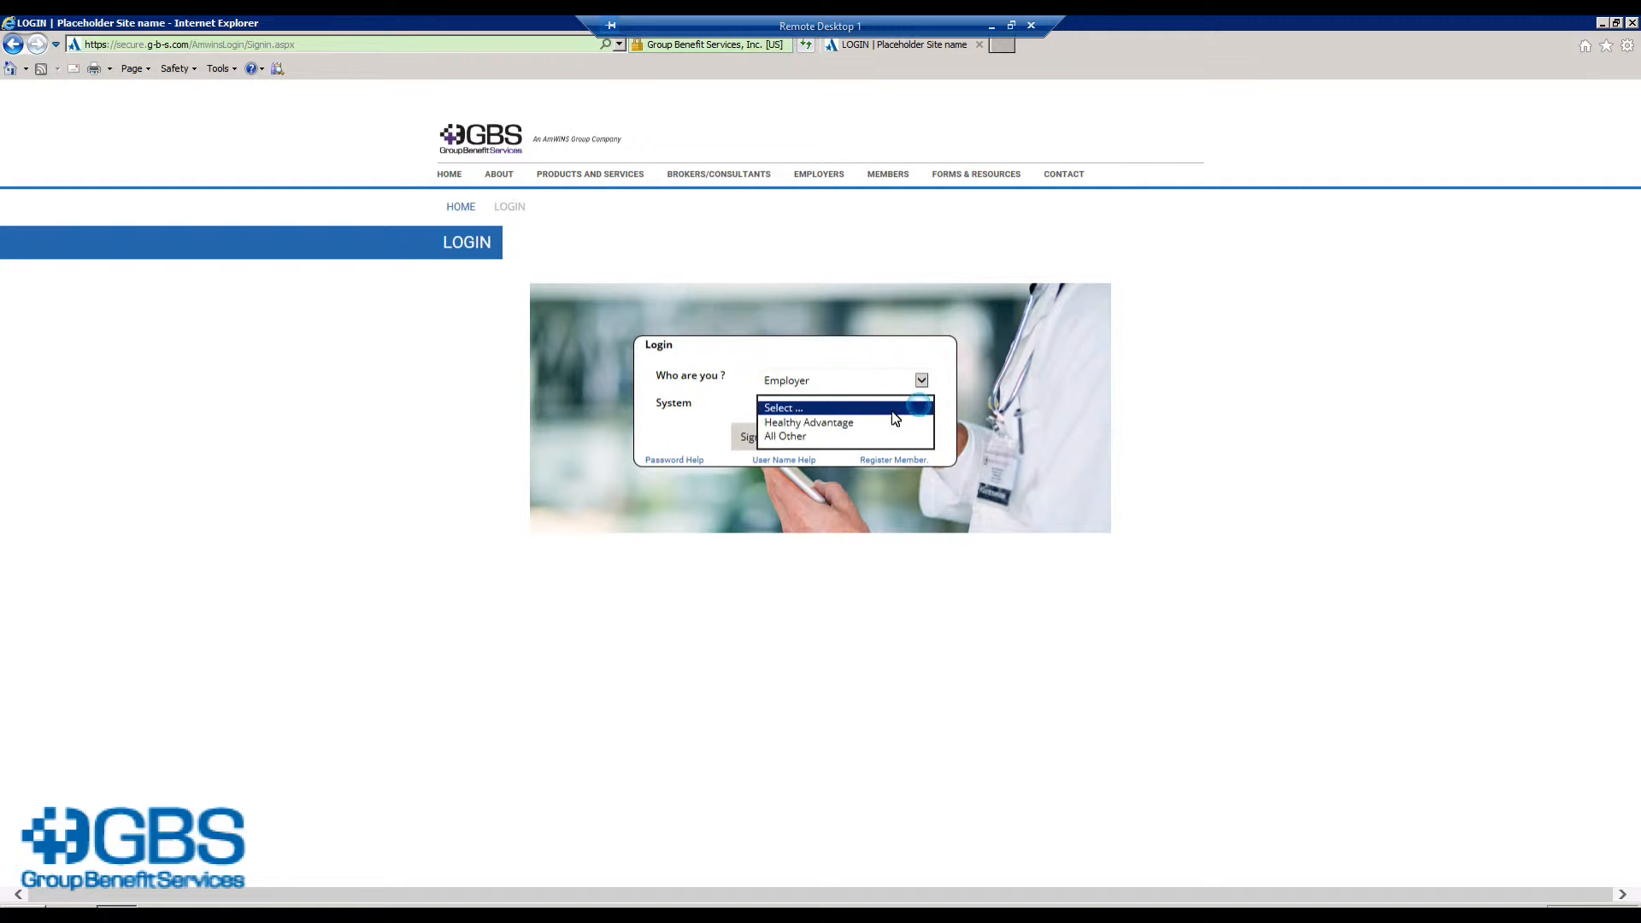
pyautogui.click(810, 437)
pyautogui.click(800, 437)
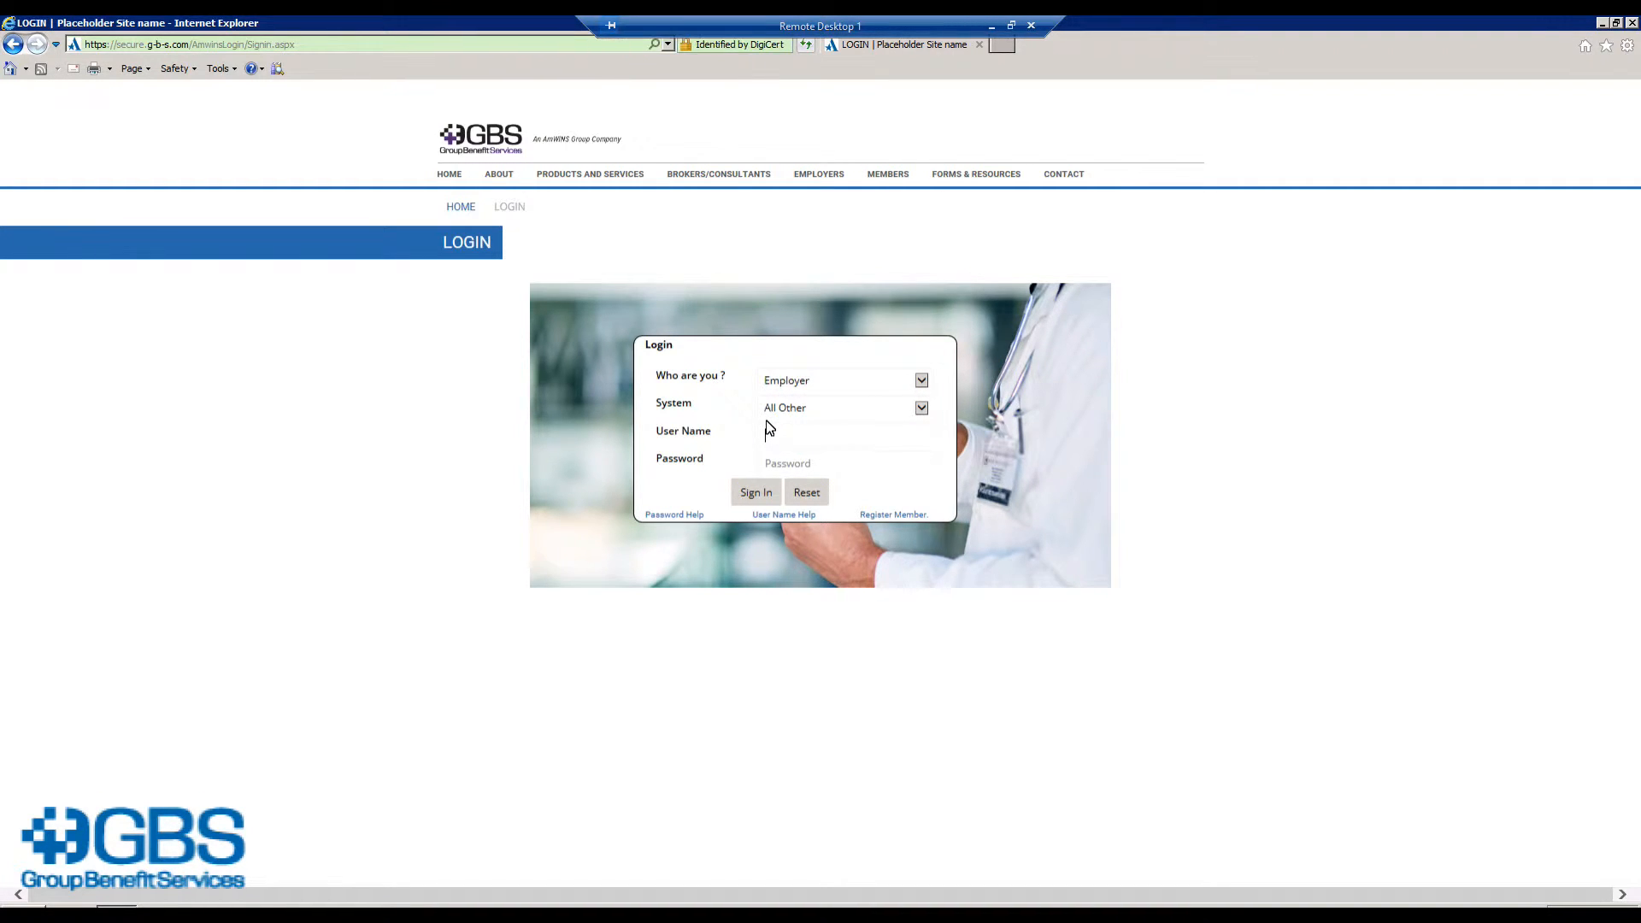
pyautogui.write('Bethanyhr')
pyautogui.press('Tab')
pyautogui.write('p******')
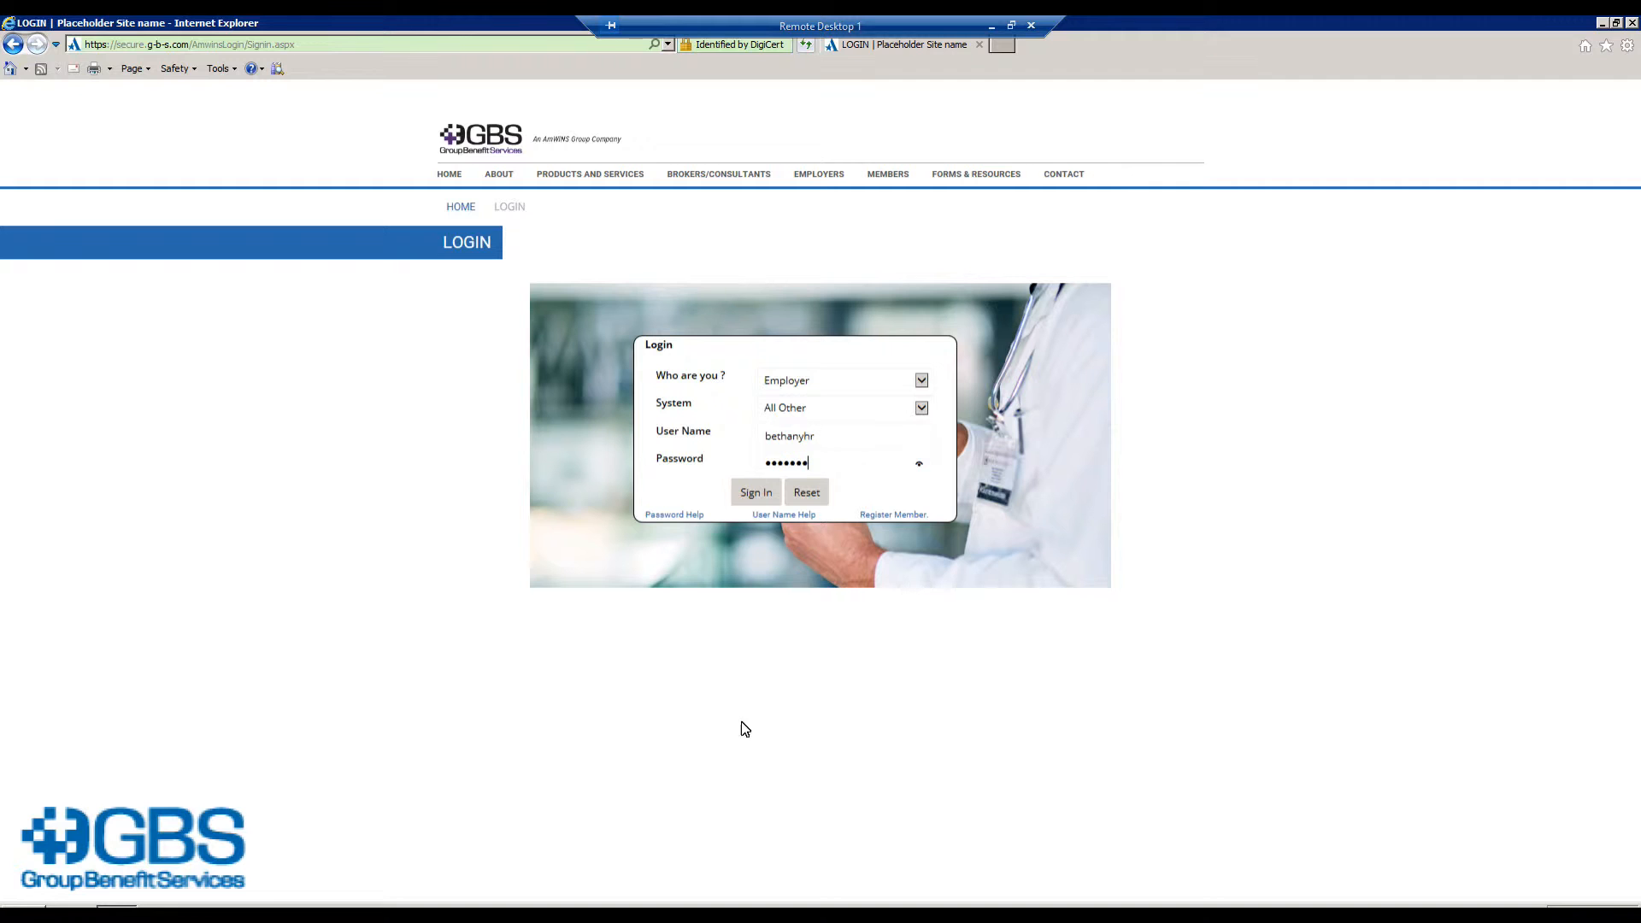
pyautogui.click(750, 491)
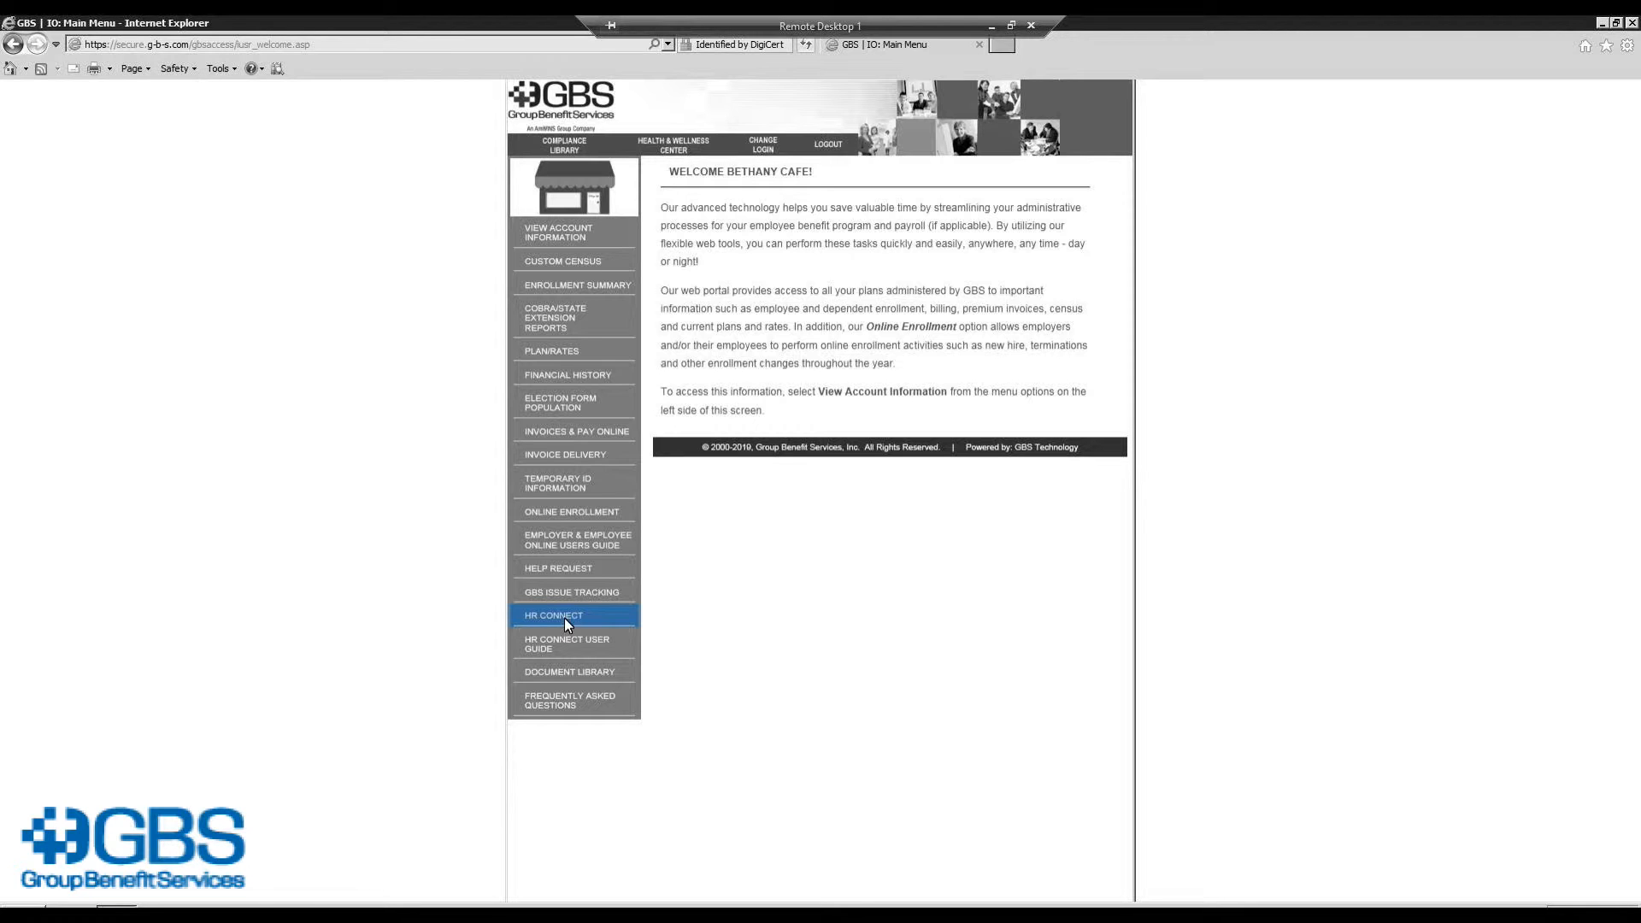
# Step: Open the HR Connect Admin dashboard for Bethany Cafe
pyautogui.click(564, 618)
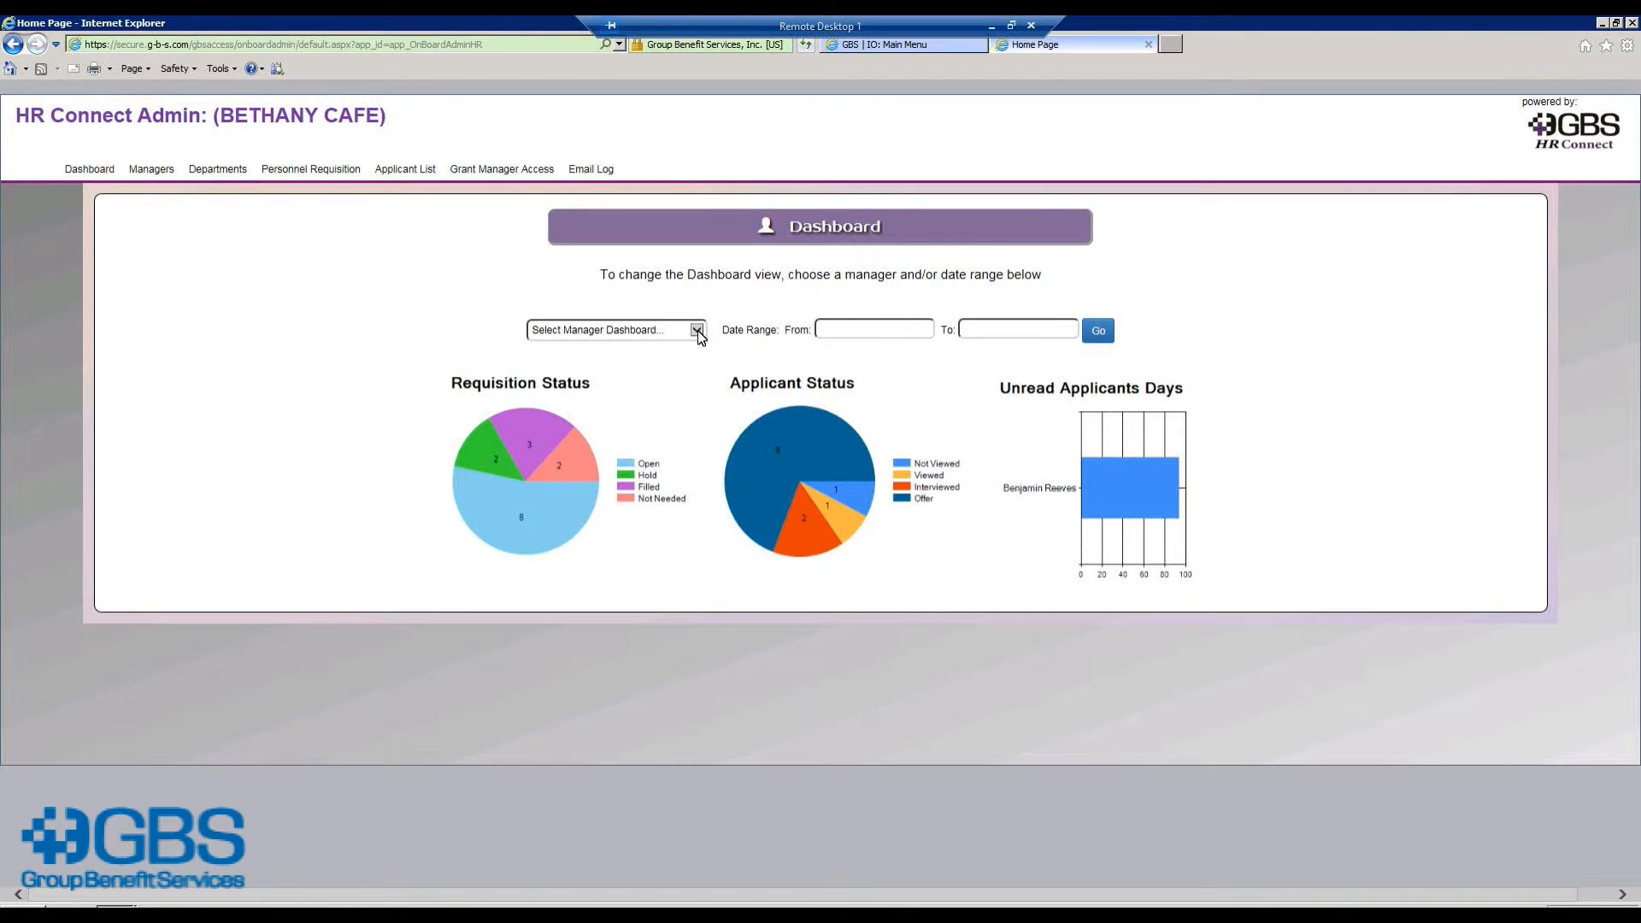
pyautogui.click(698, 329)
pyautogui.click(700, 346)
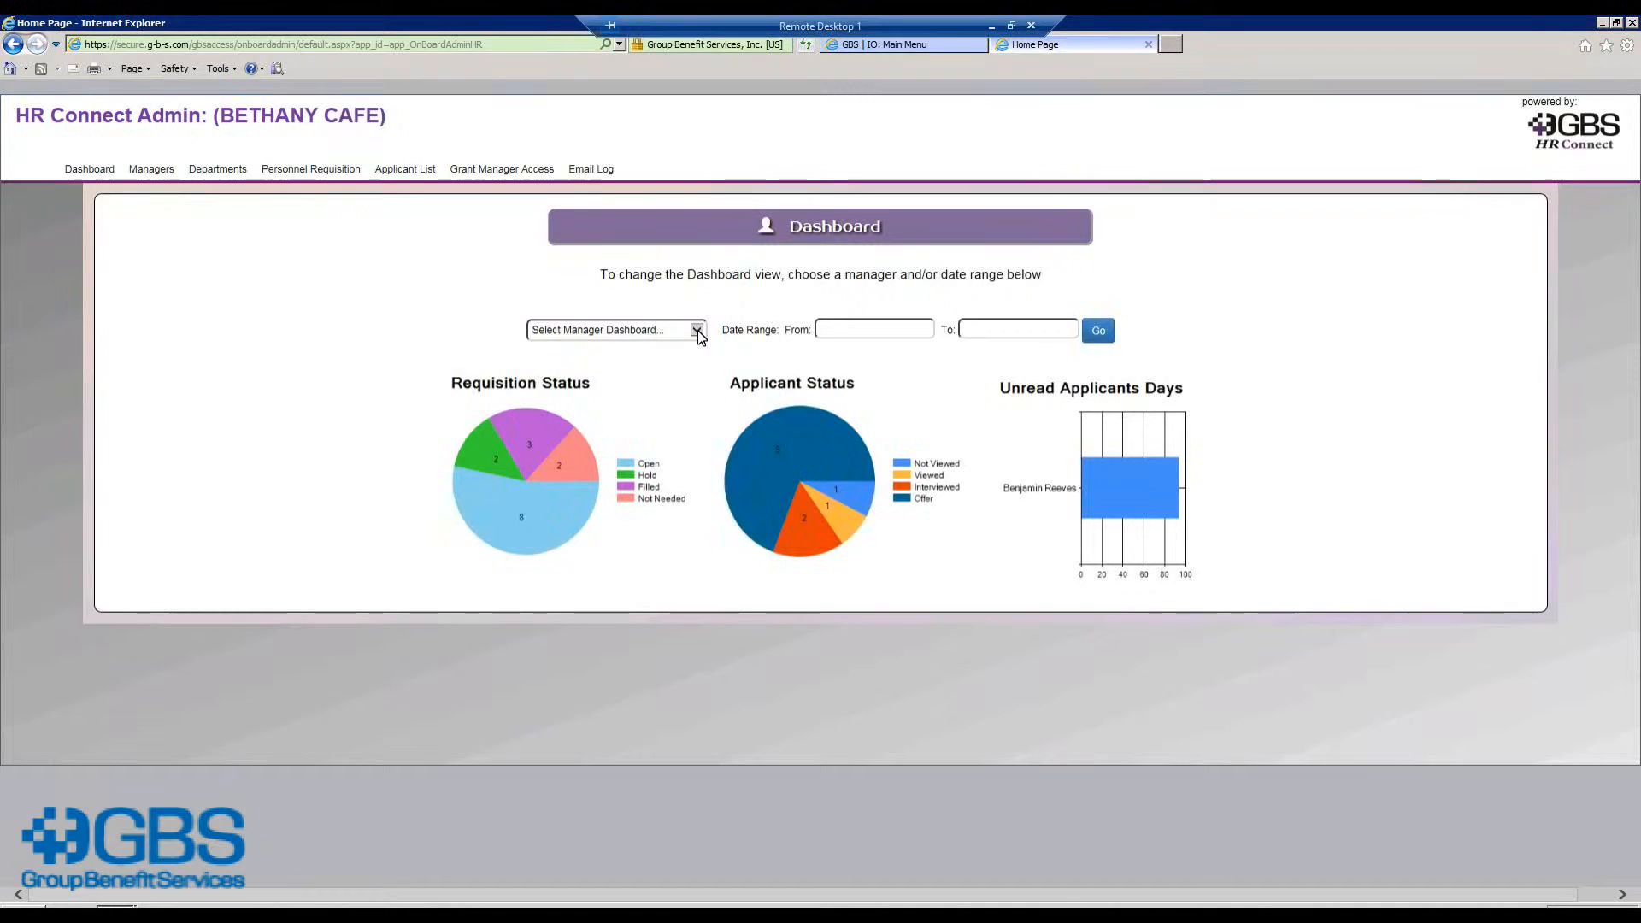
# Step: Show the first manager's dashboard charts, then switch them to a different manager
pyautogui.click(698, 331)
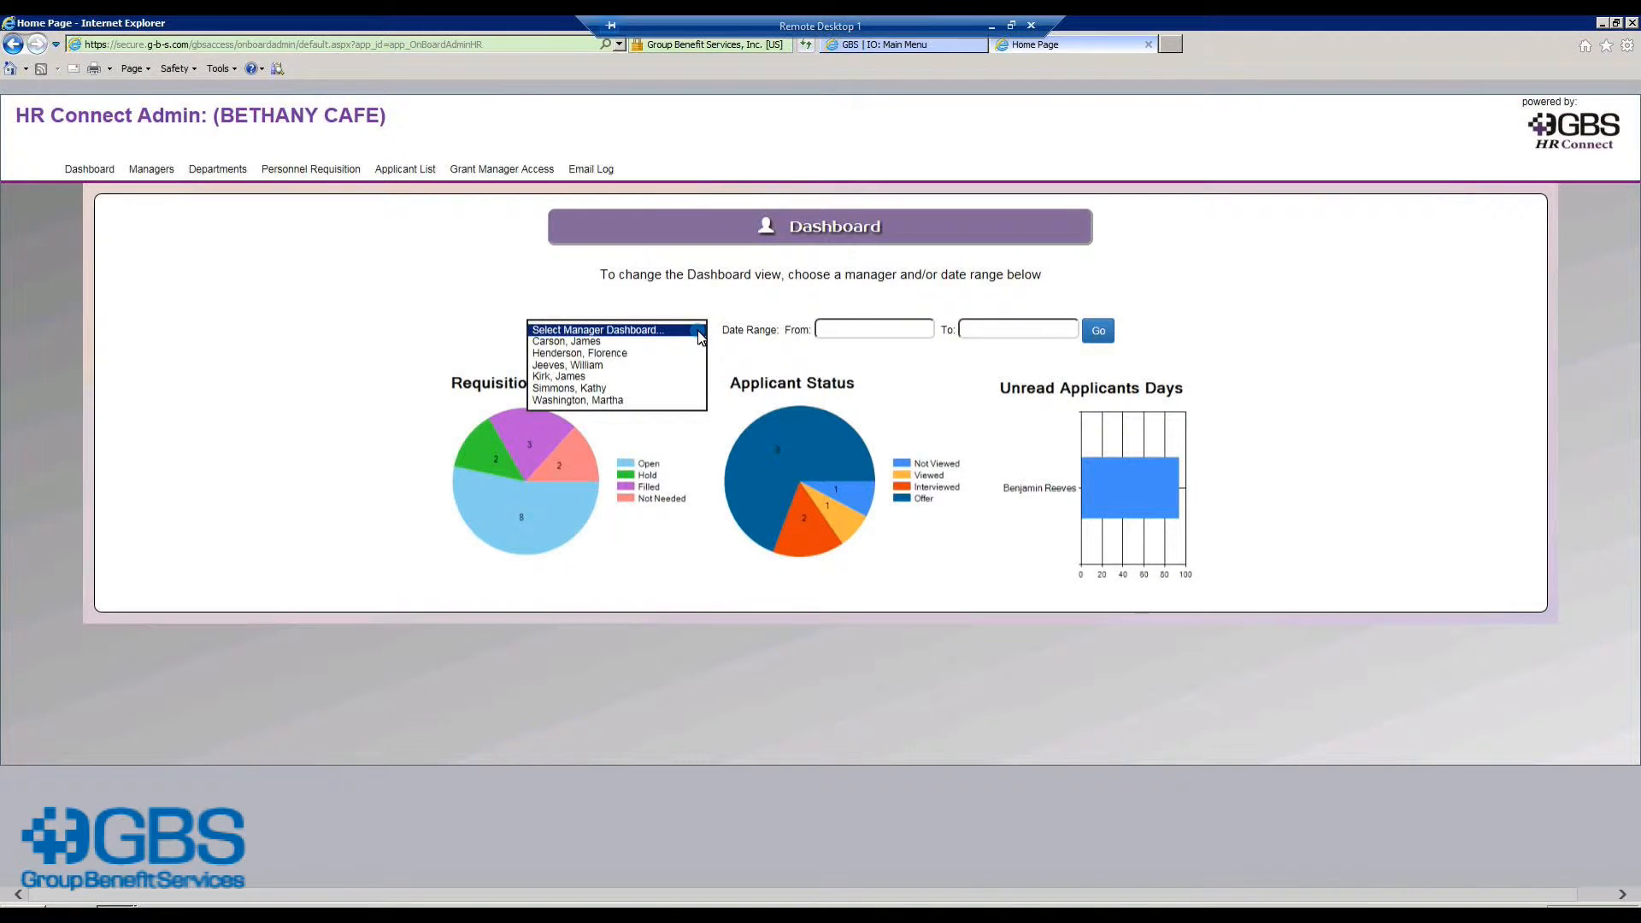
pyautogui.click(633, 343)
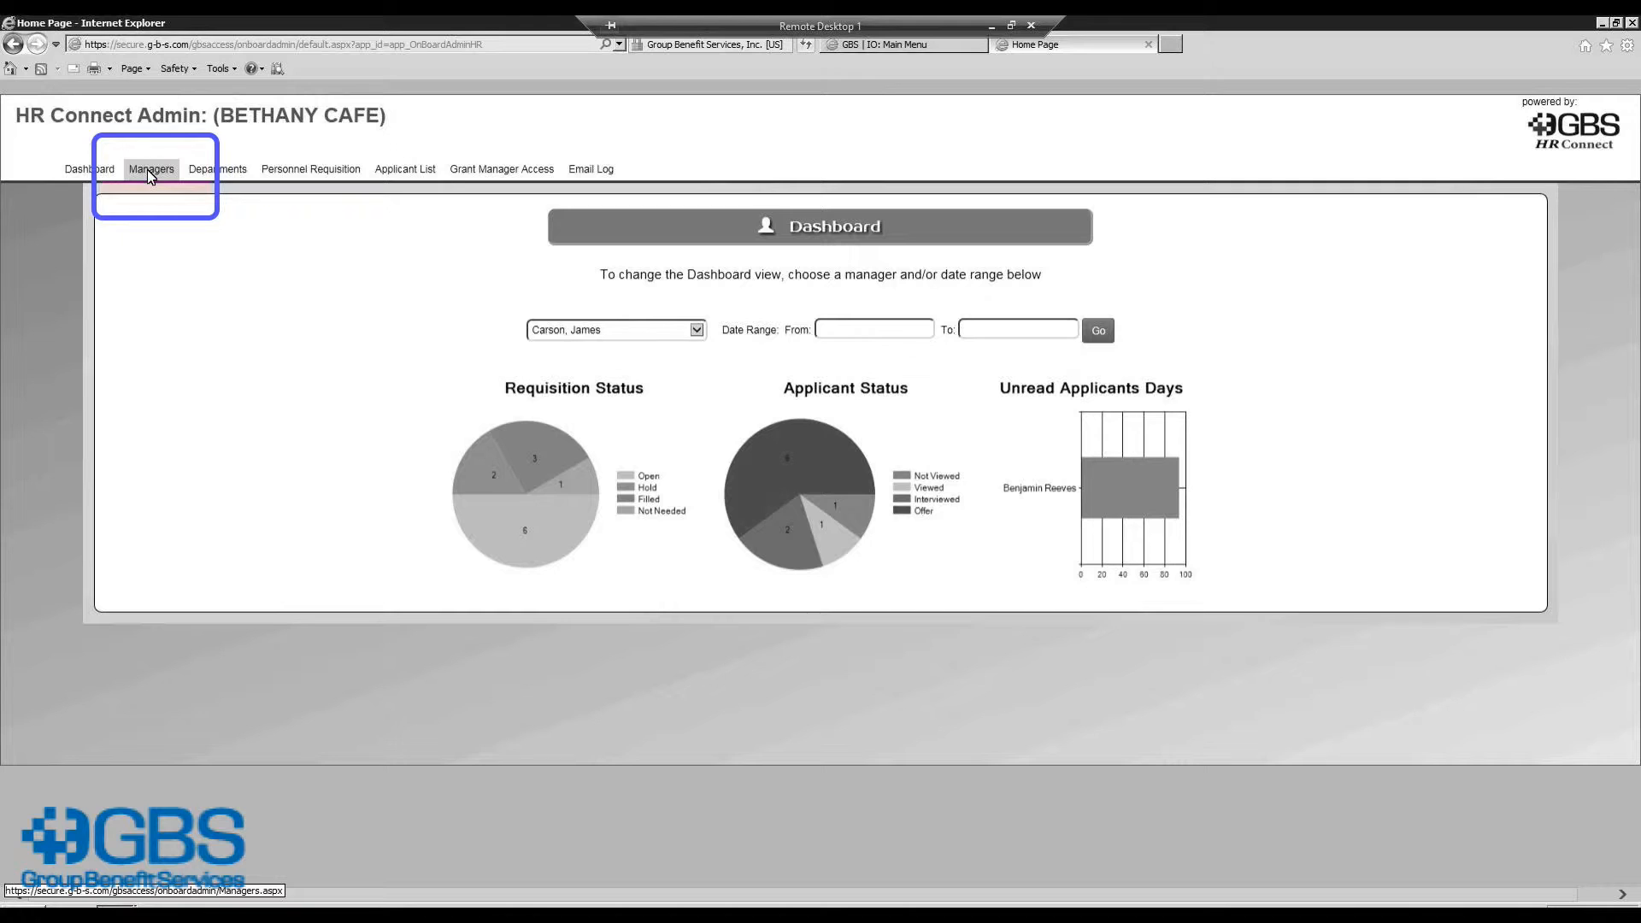
pyautogui.click(604, 355)
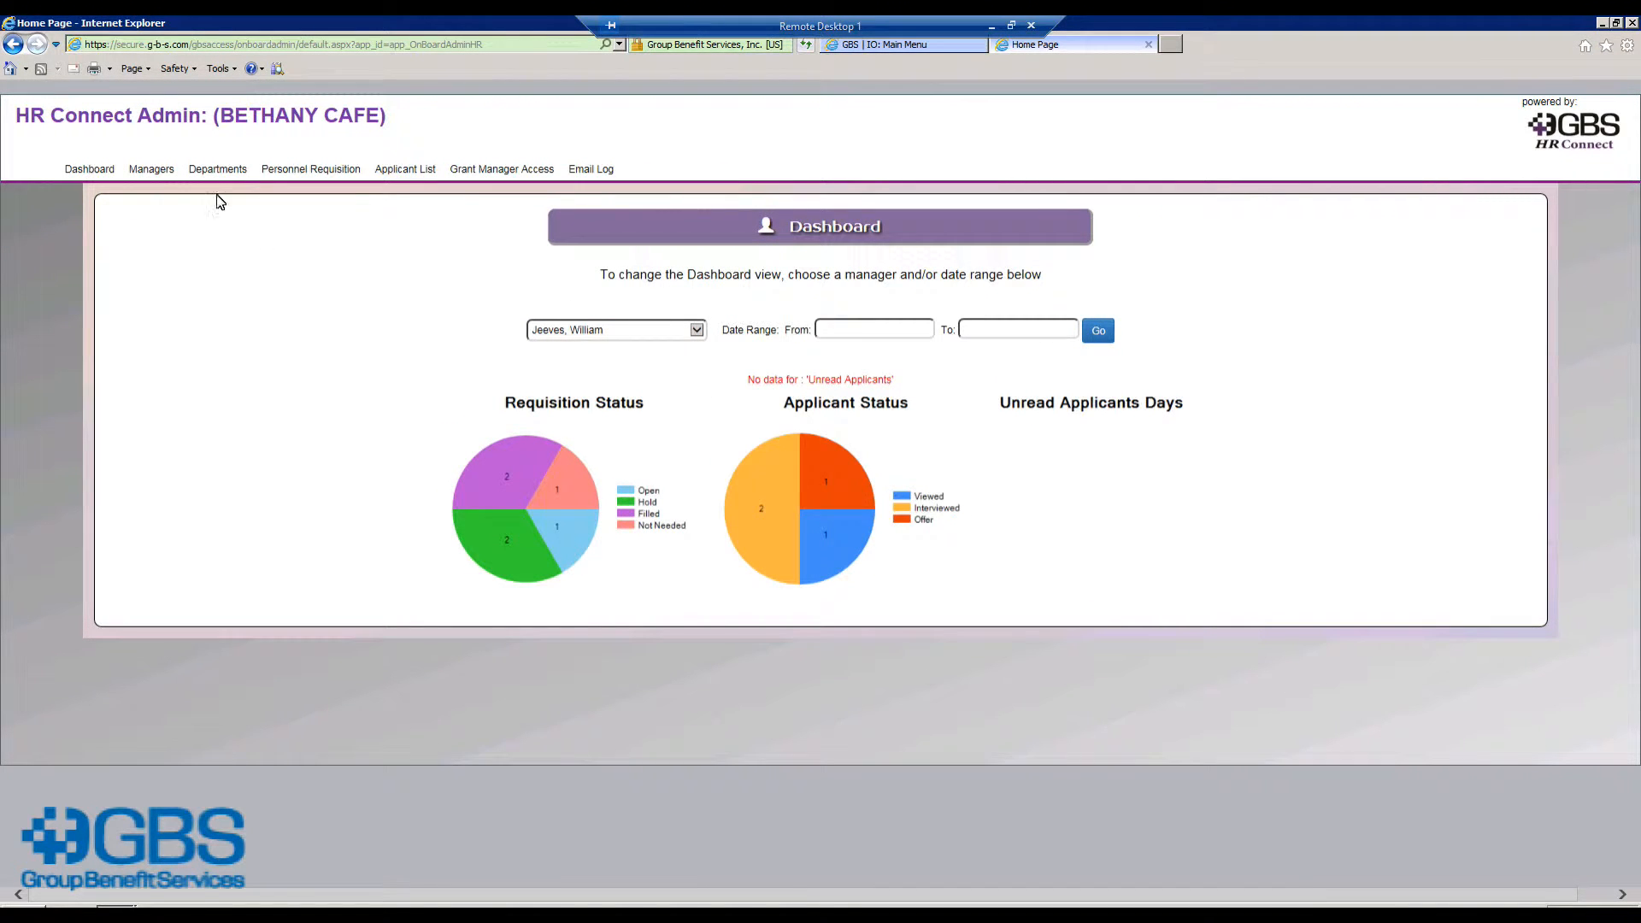
# Step: Load the first manager's record on the Managers page, then move to the Departments page
pyautogui.click(152, 171)
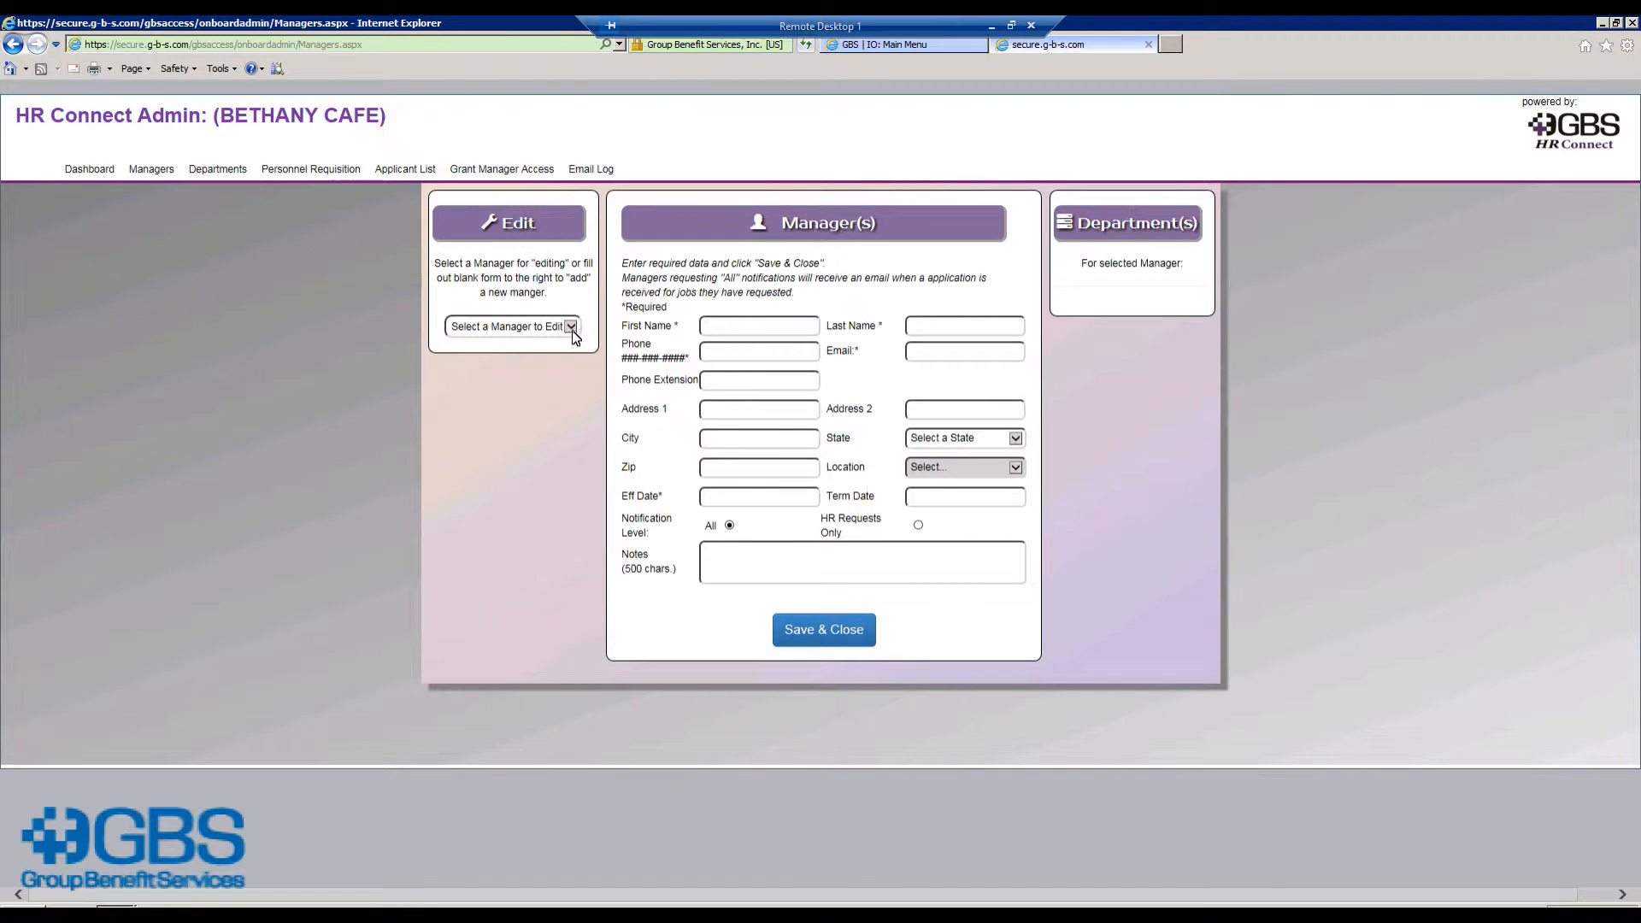
pyautogui.click(570, 327)
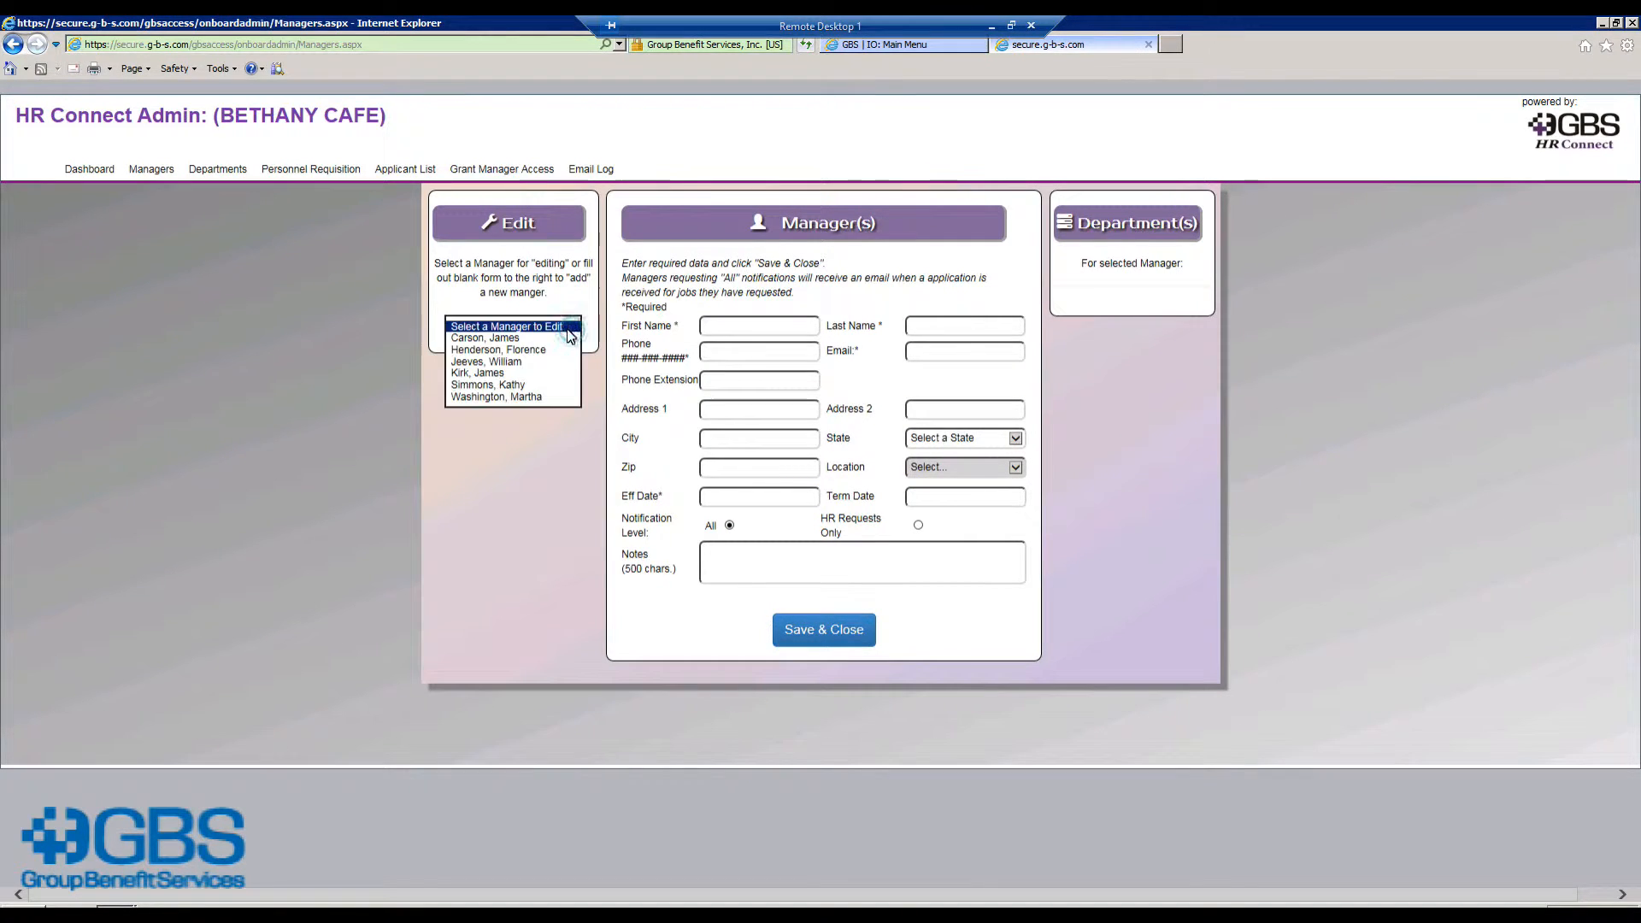
pyautogui.click(537, 340)
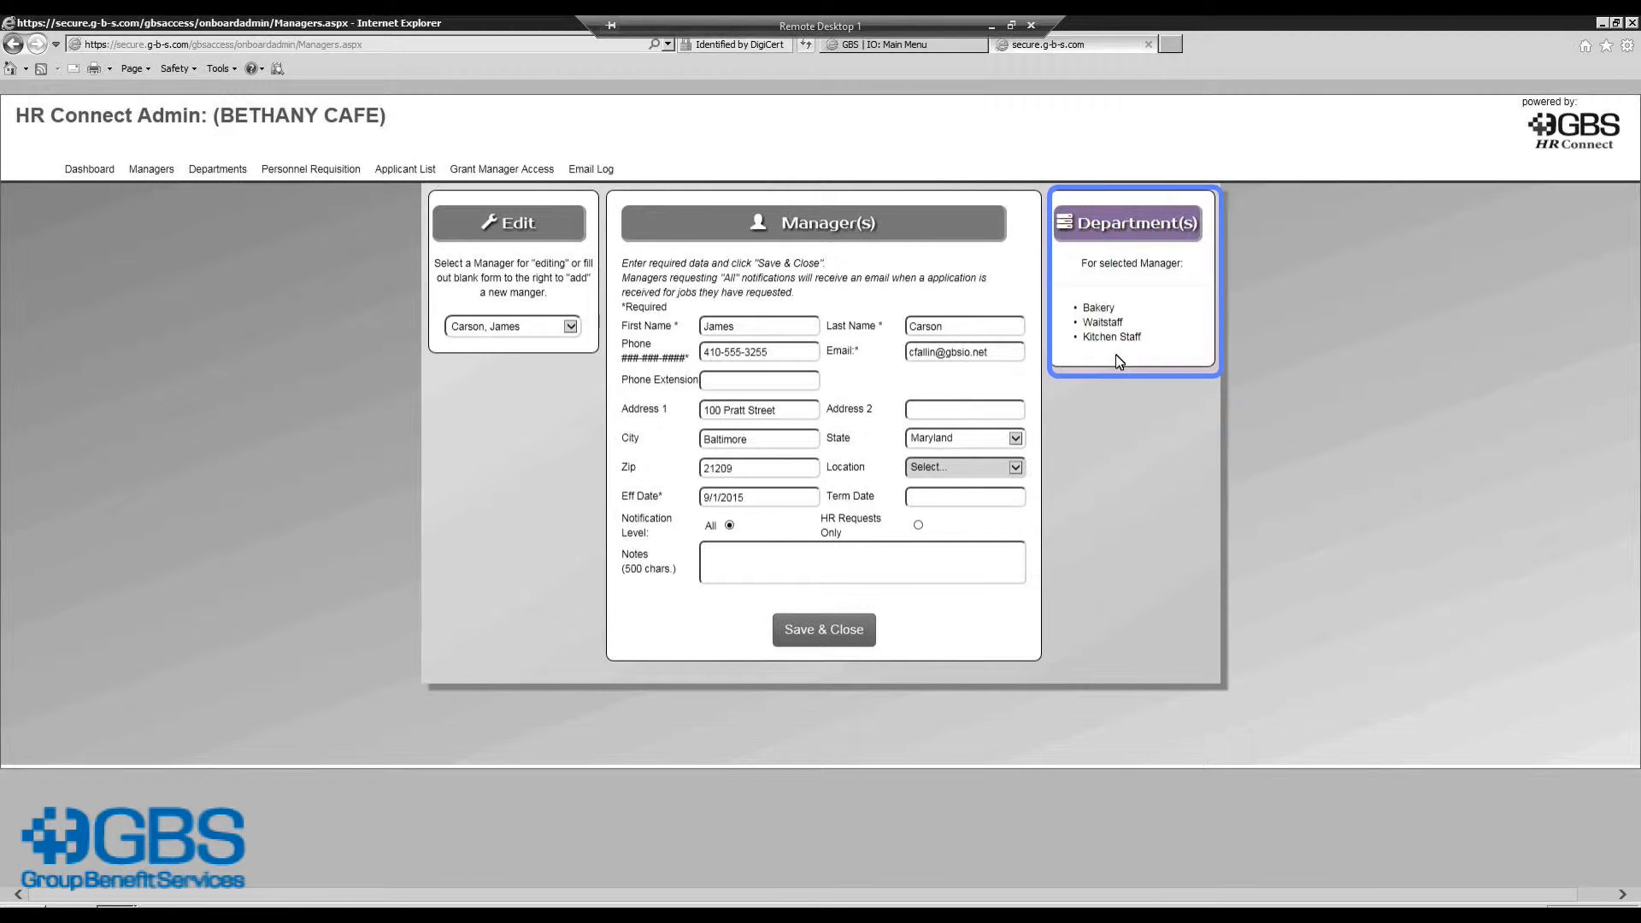
pyautogui.click(228, 169)
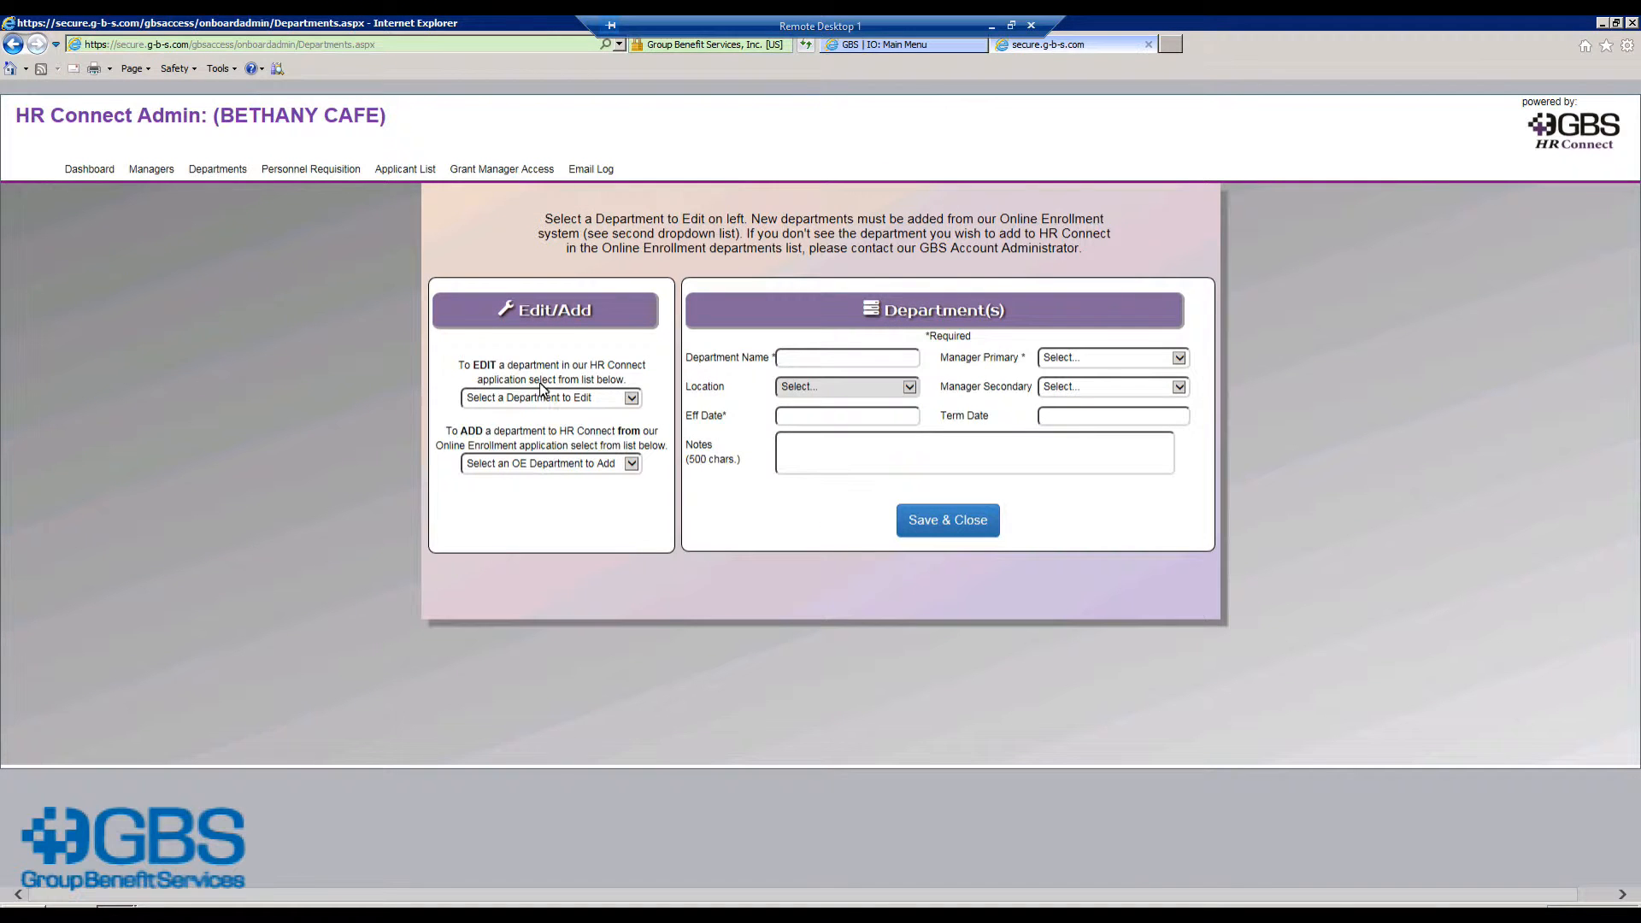
# Step: Load the Bakery department's details, then move to the Personnel Requisition page
pyautogui.click(632, 398)
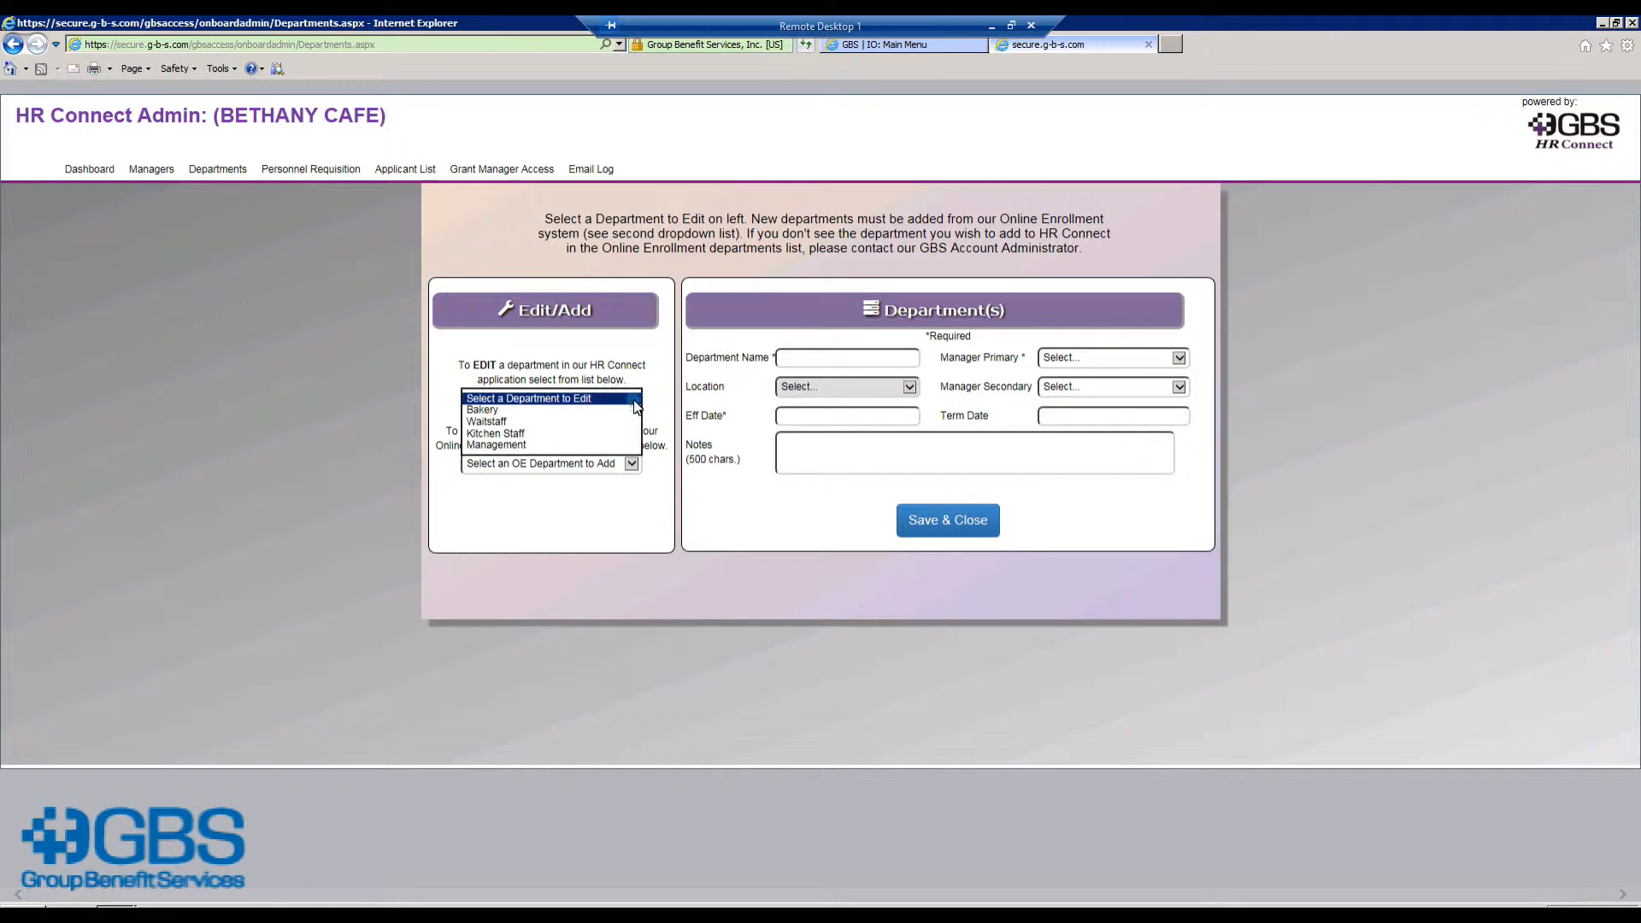
pyautogui.click(523, 409)
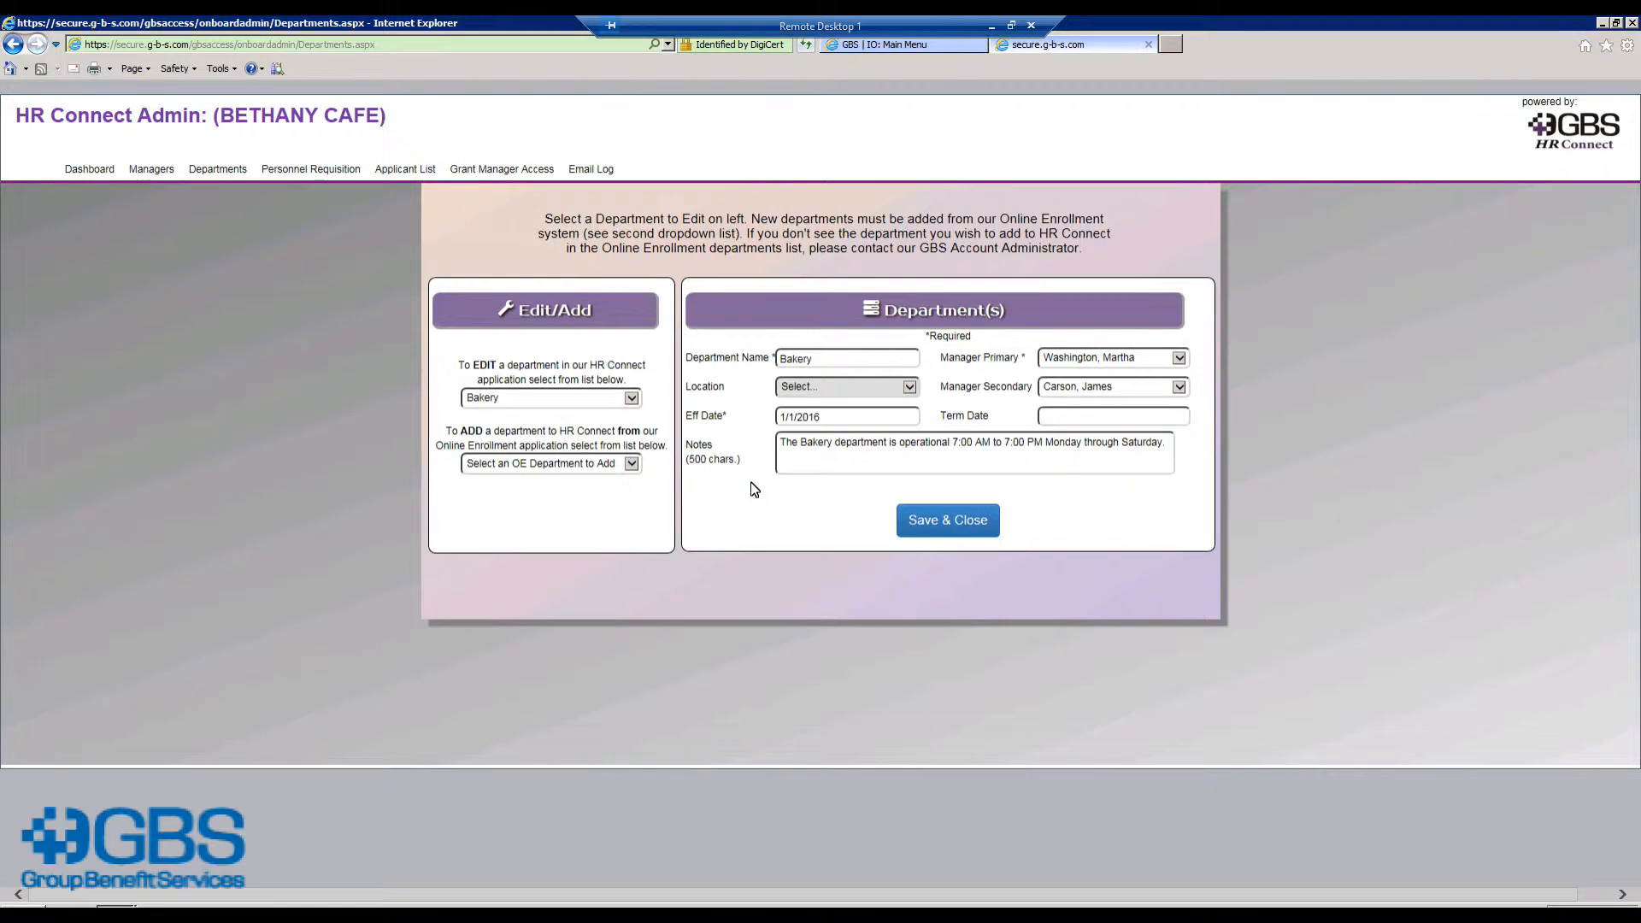
pyautogui.click(314, 169)
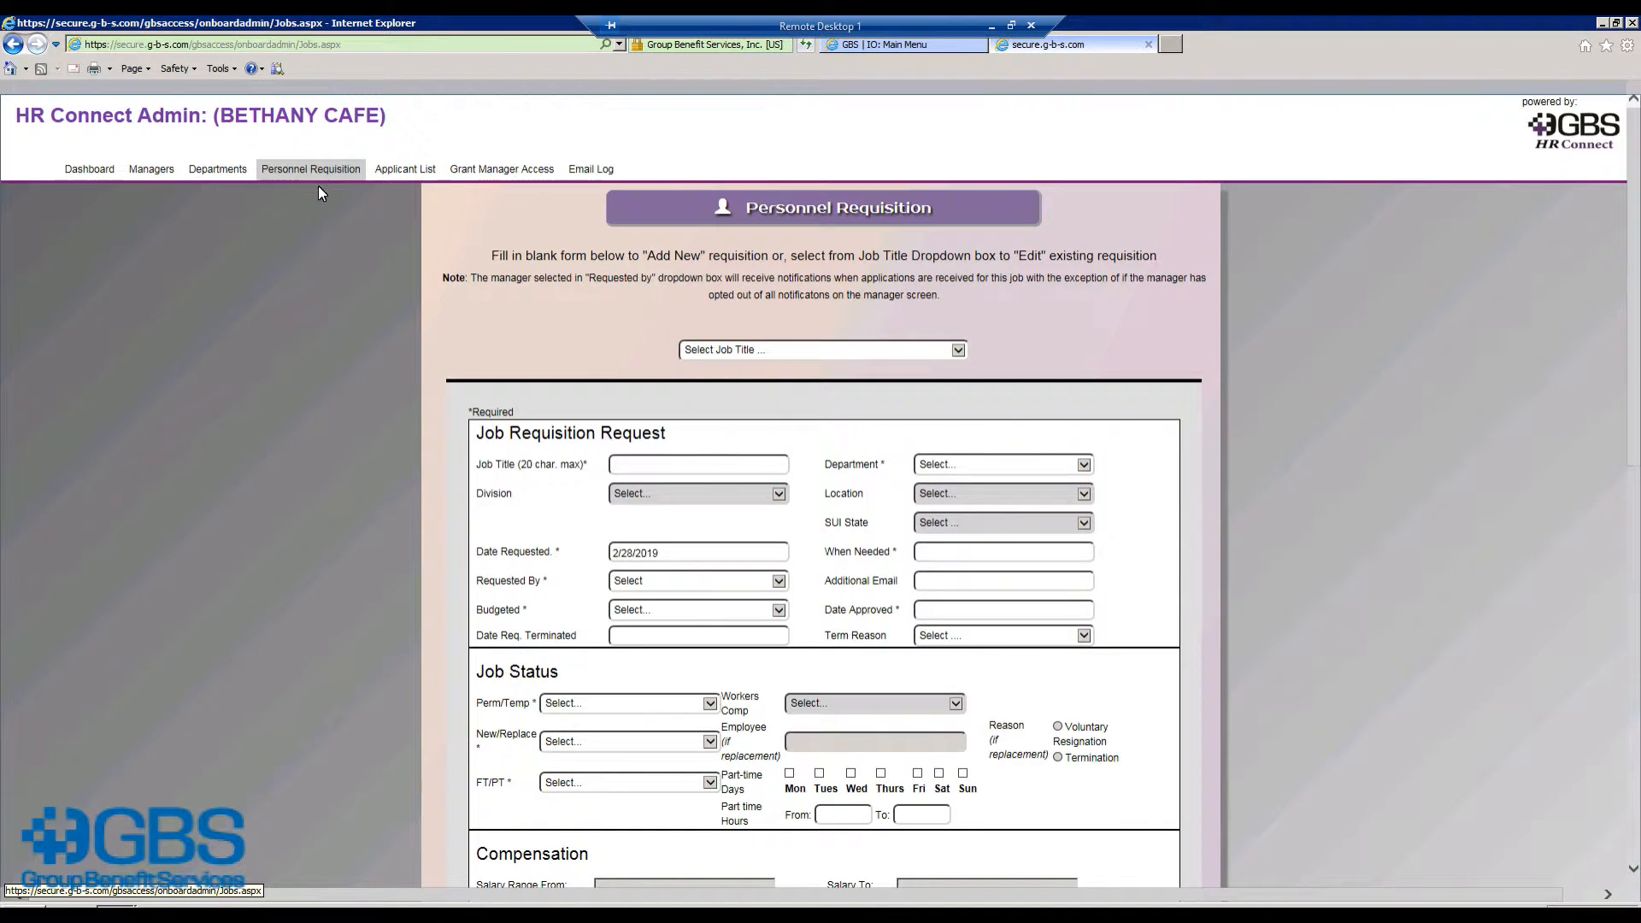
# Step: Load the Baker requisition and scroll through it down to the job description
pyautogui.click(958, 356)
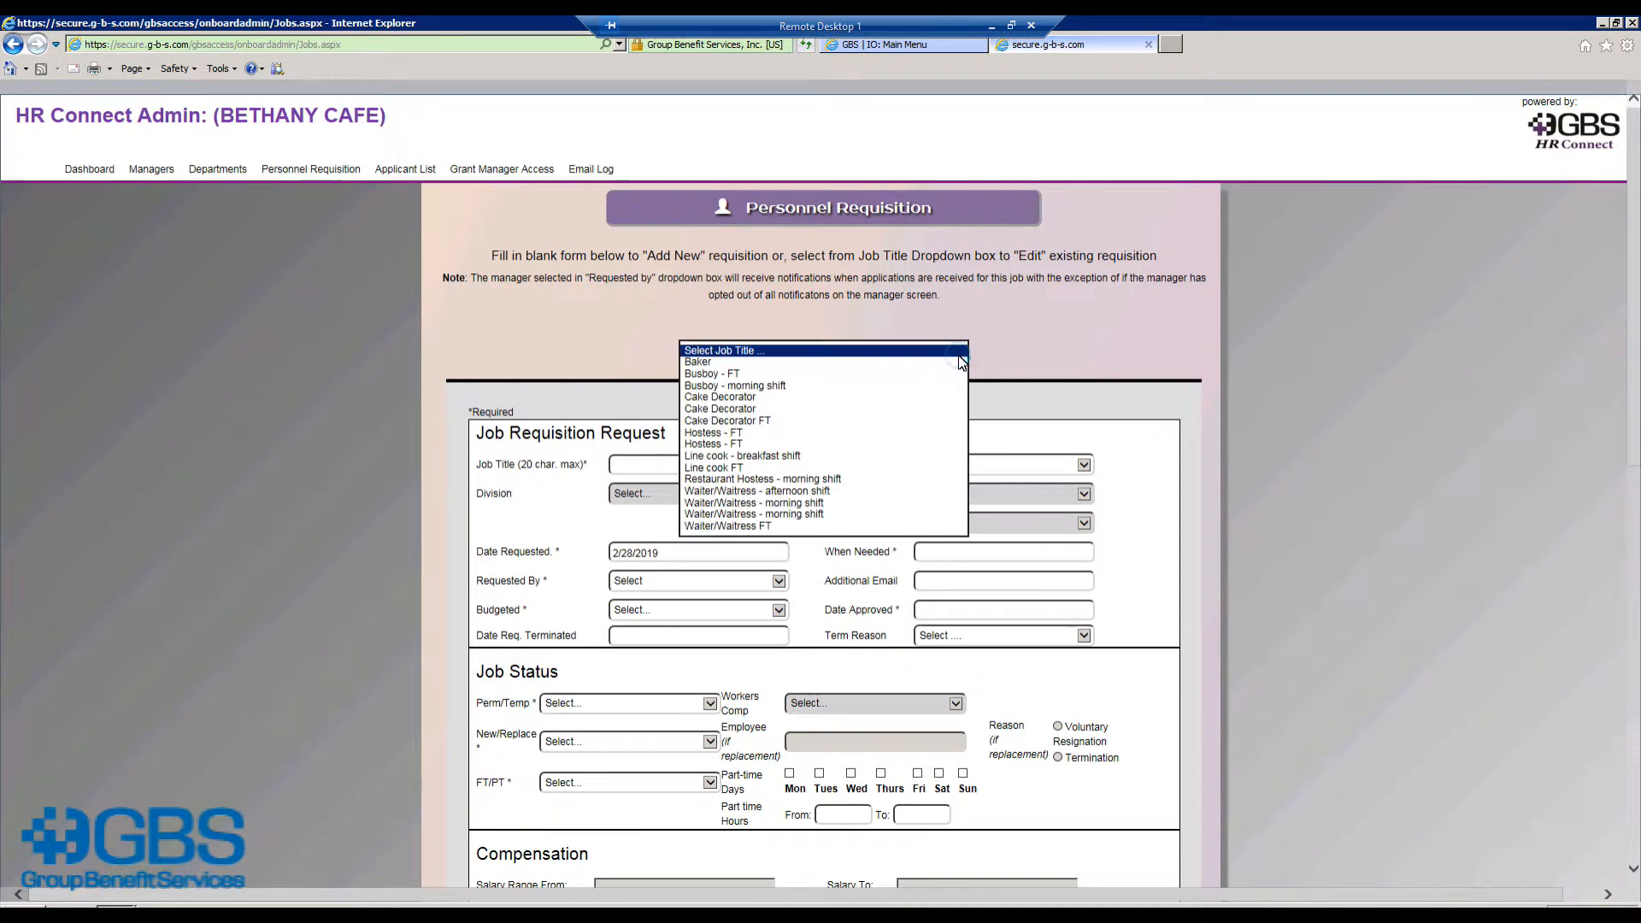
pyautogui.click(748, 364)
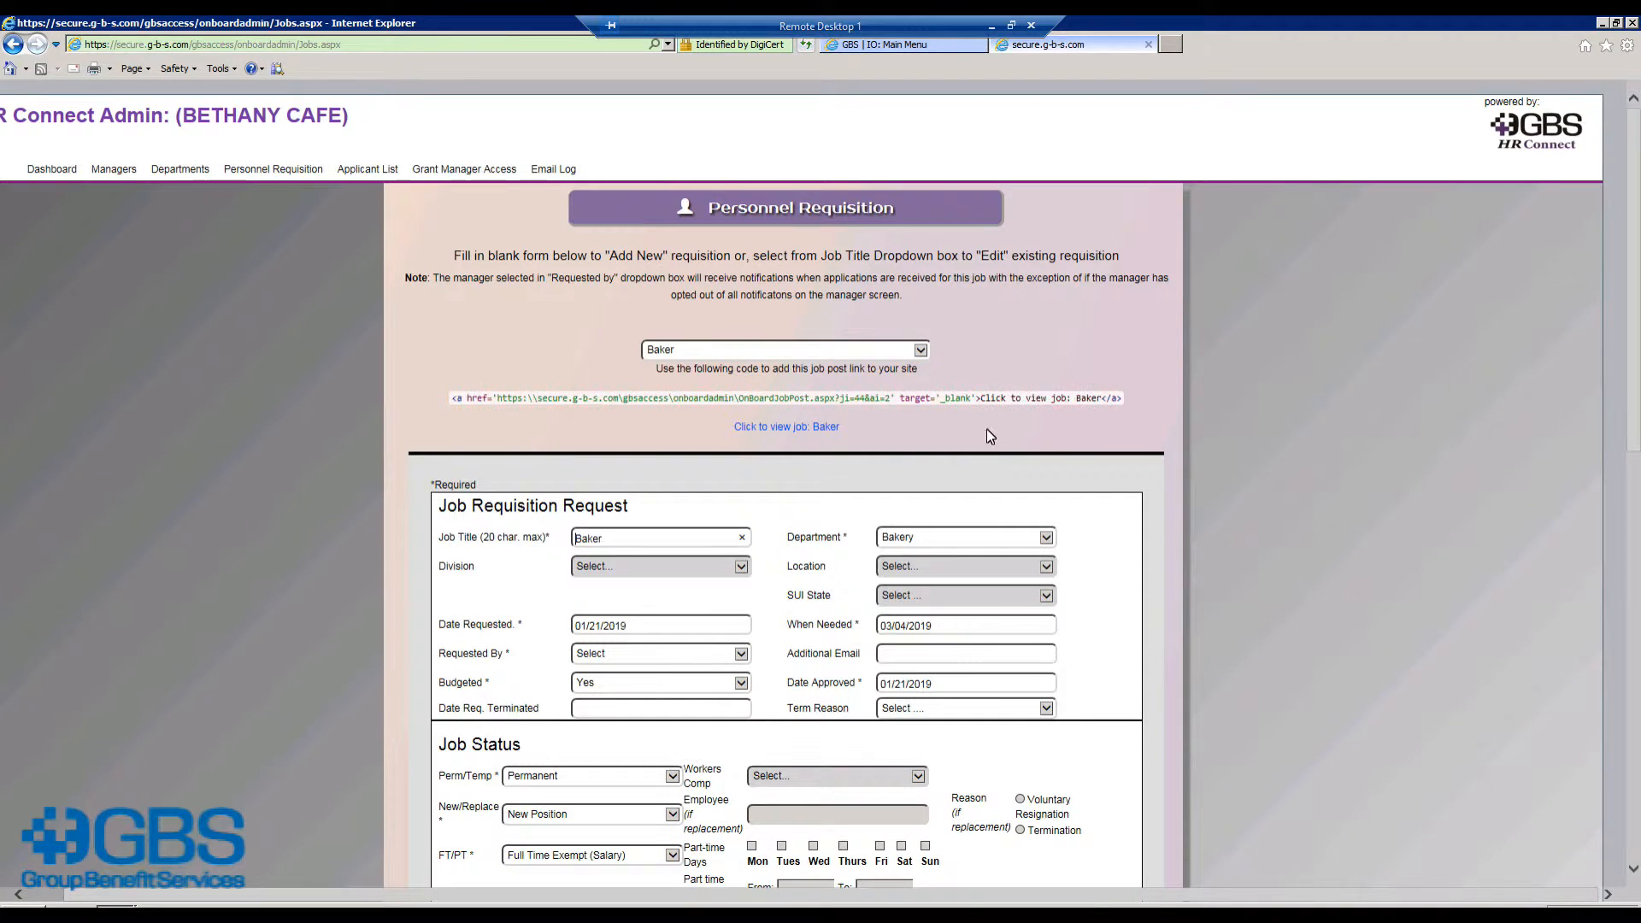
pyautogui.scroll(-3, 1105, 510)
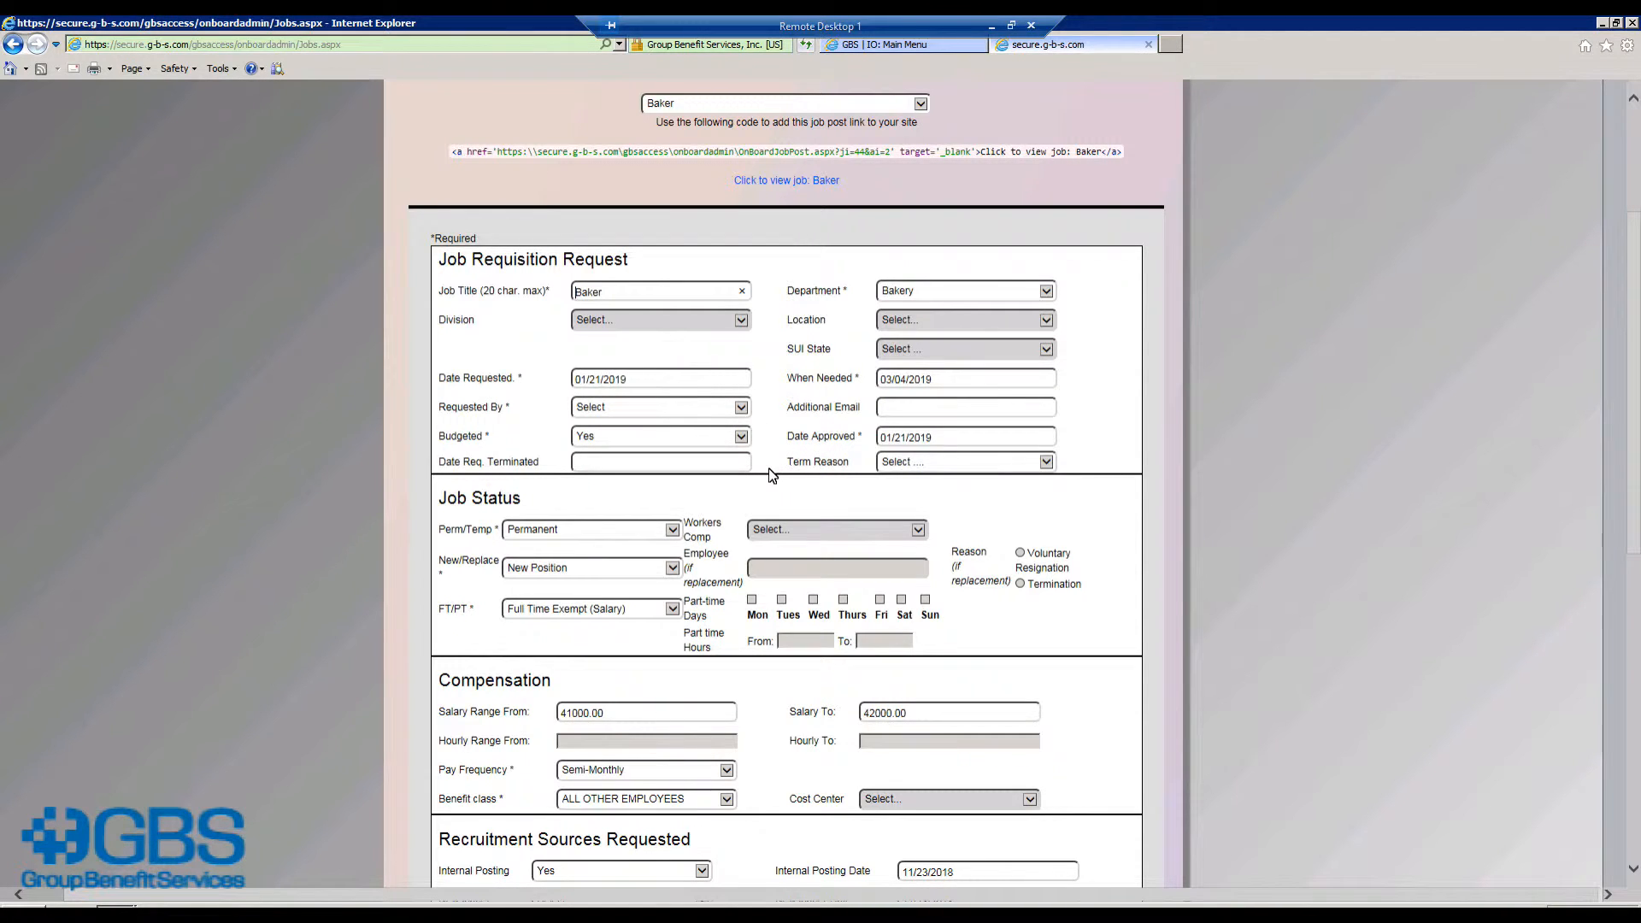
pyautogui.scroll(-3, 766, 476)
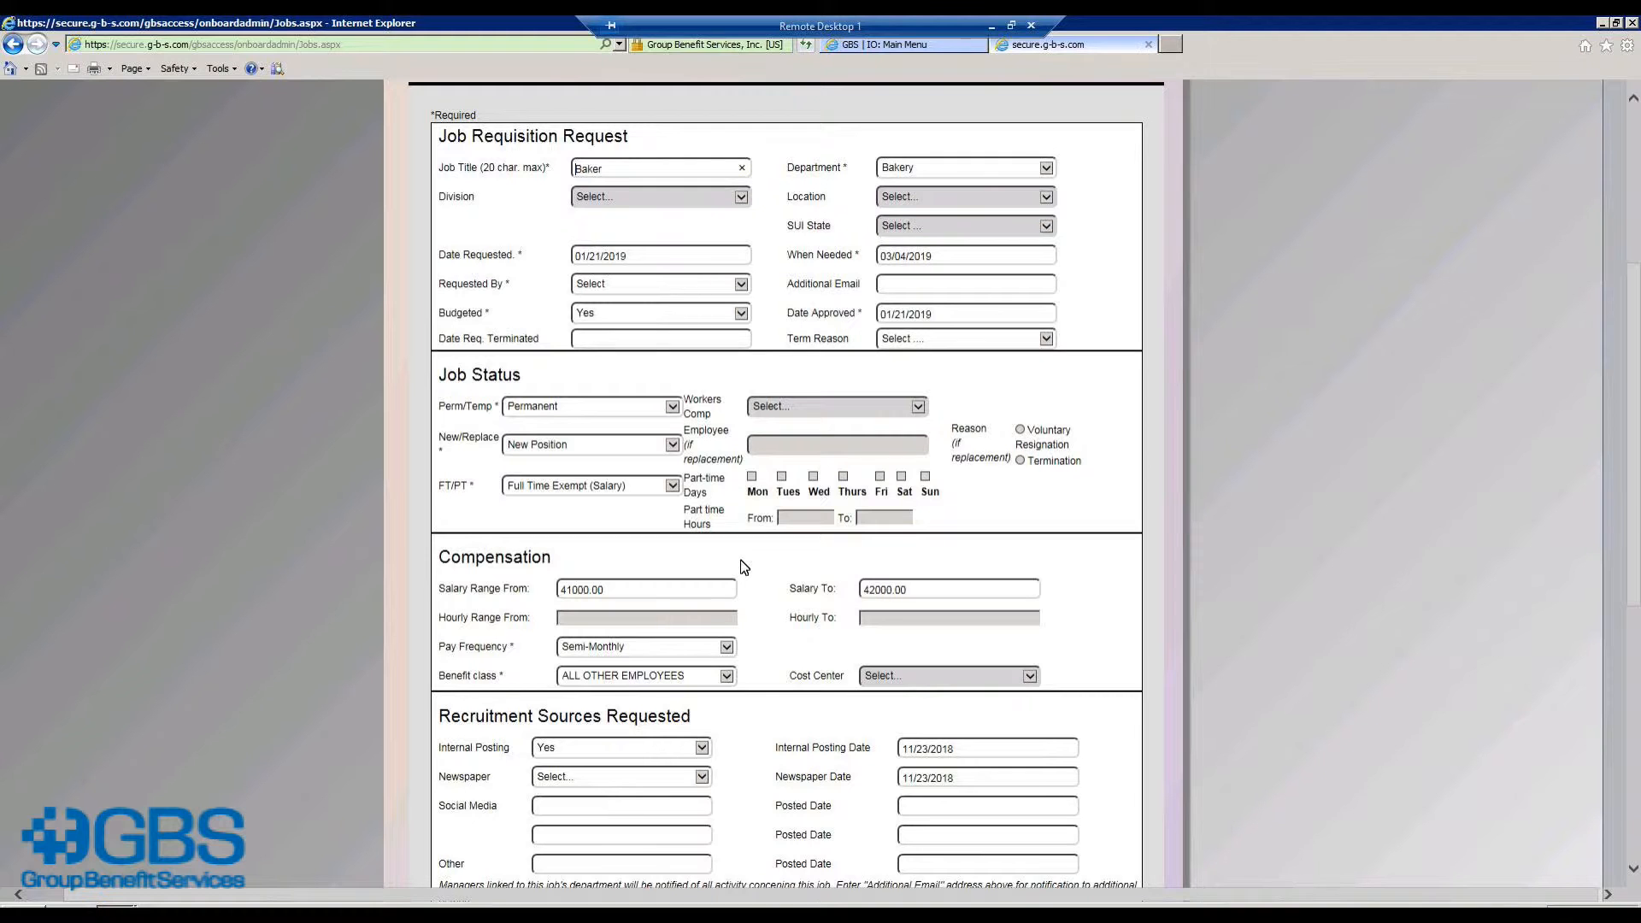
pyautogui.scroll(-3, 742, 566)
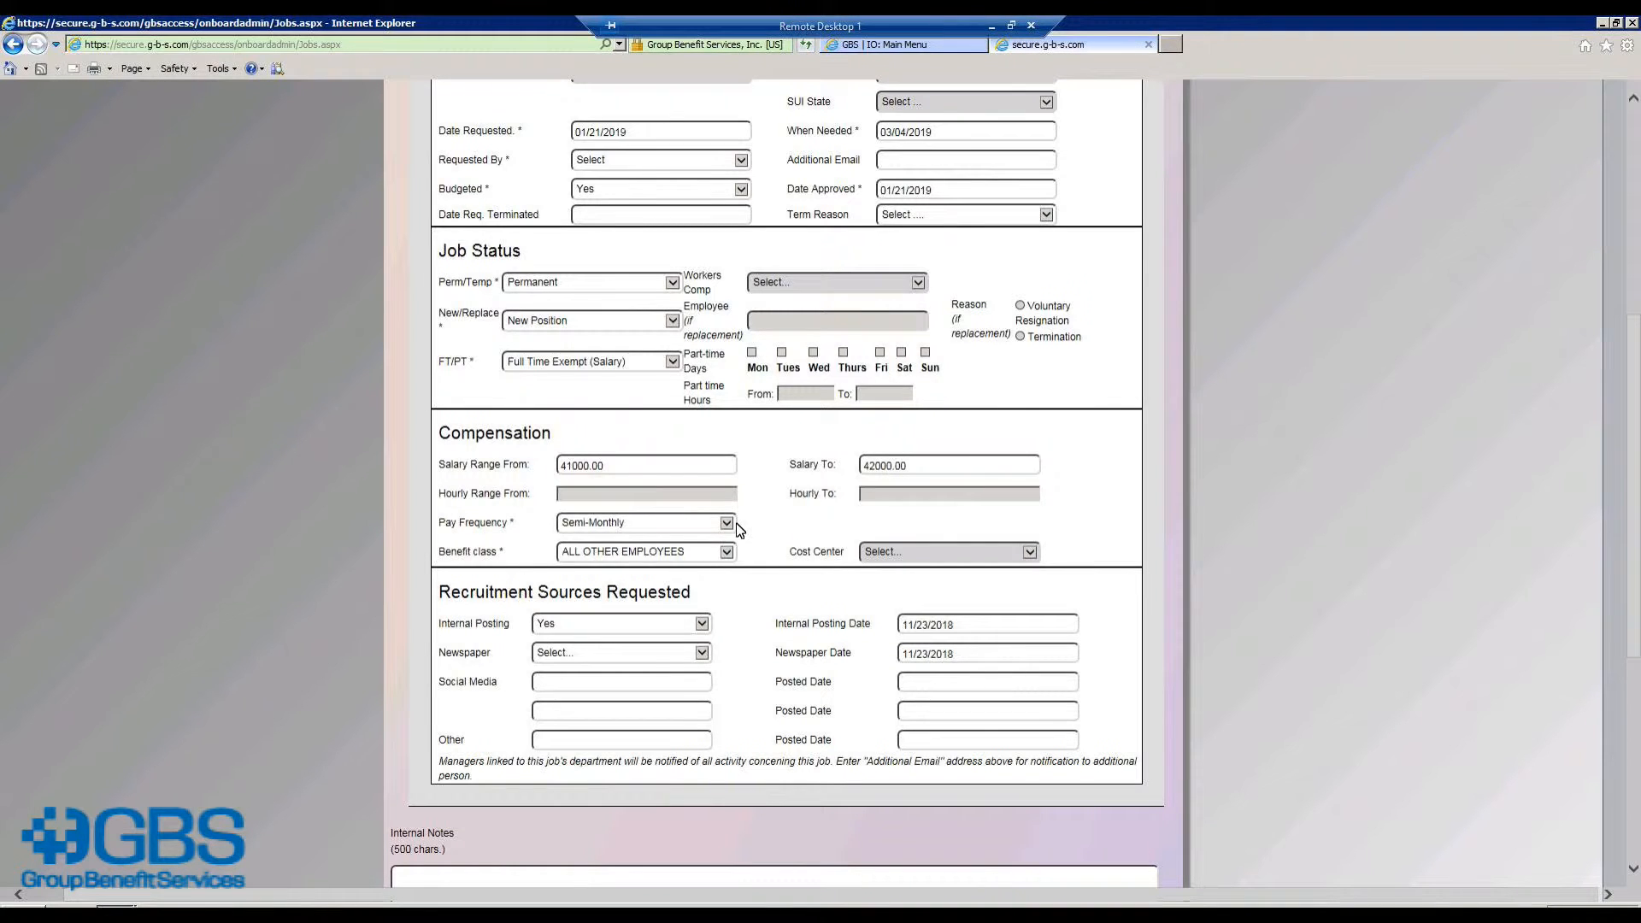
pyautogui.scroll(-3, 779, 554)
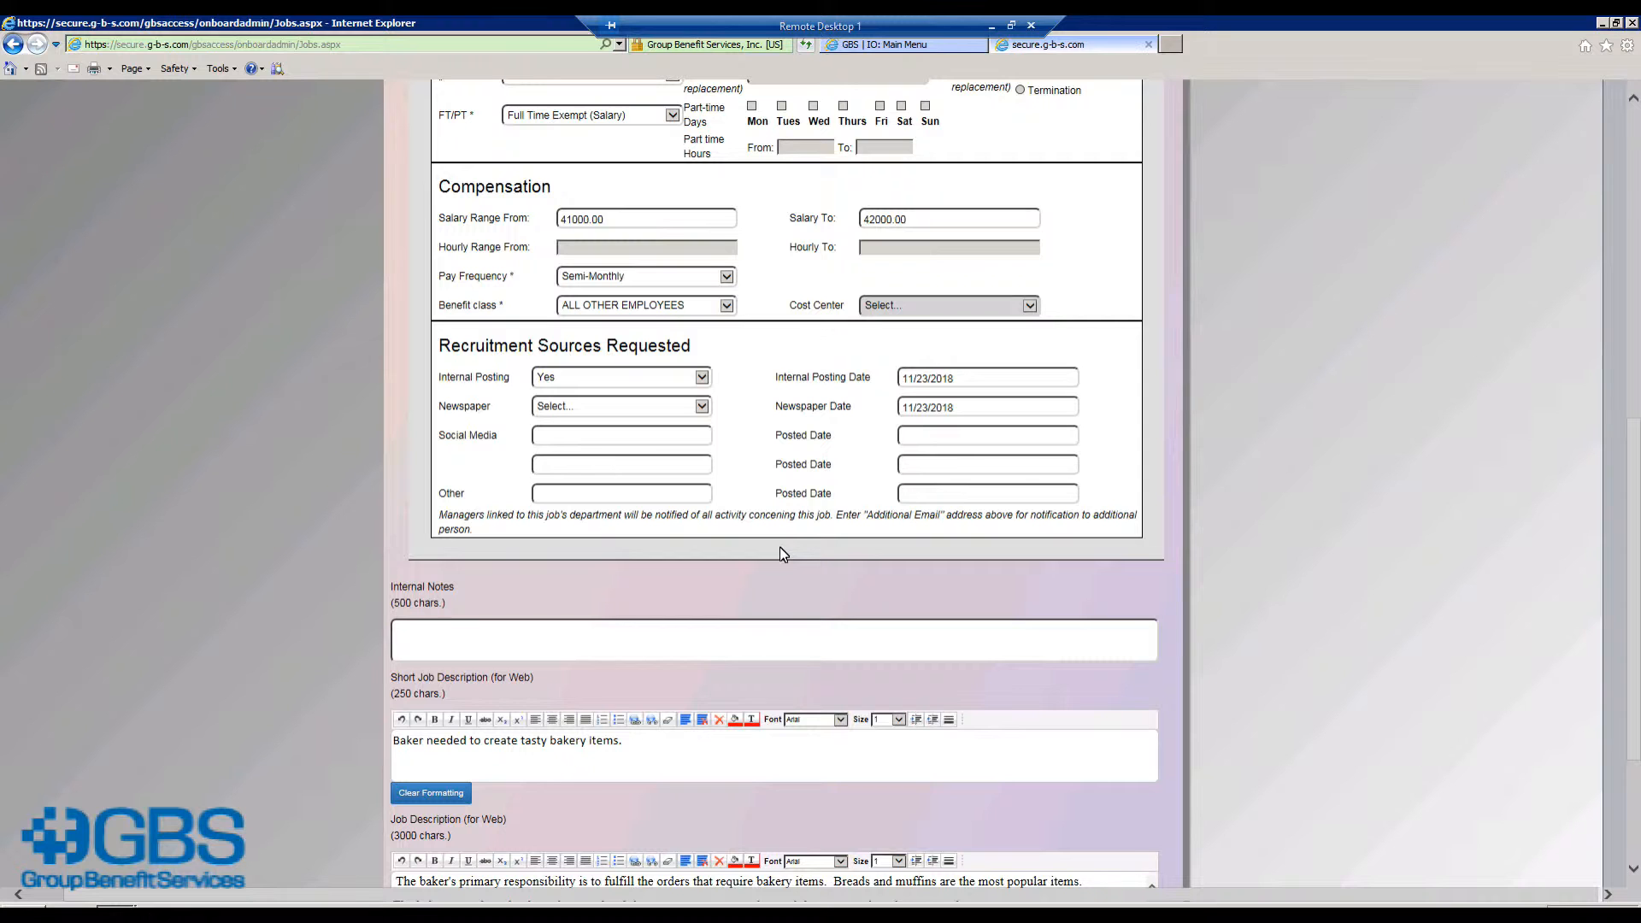
pyautogui.scroll(-2, 779, 554)
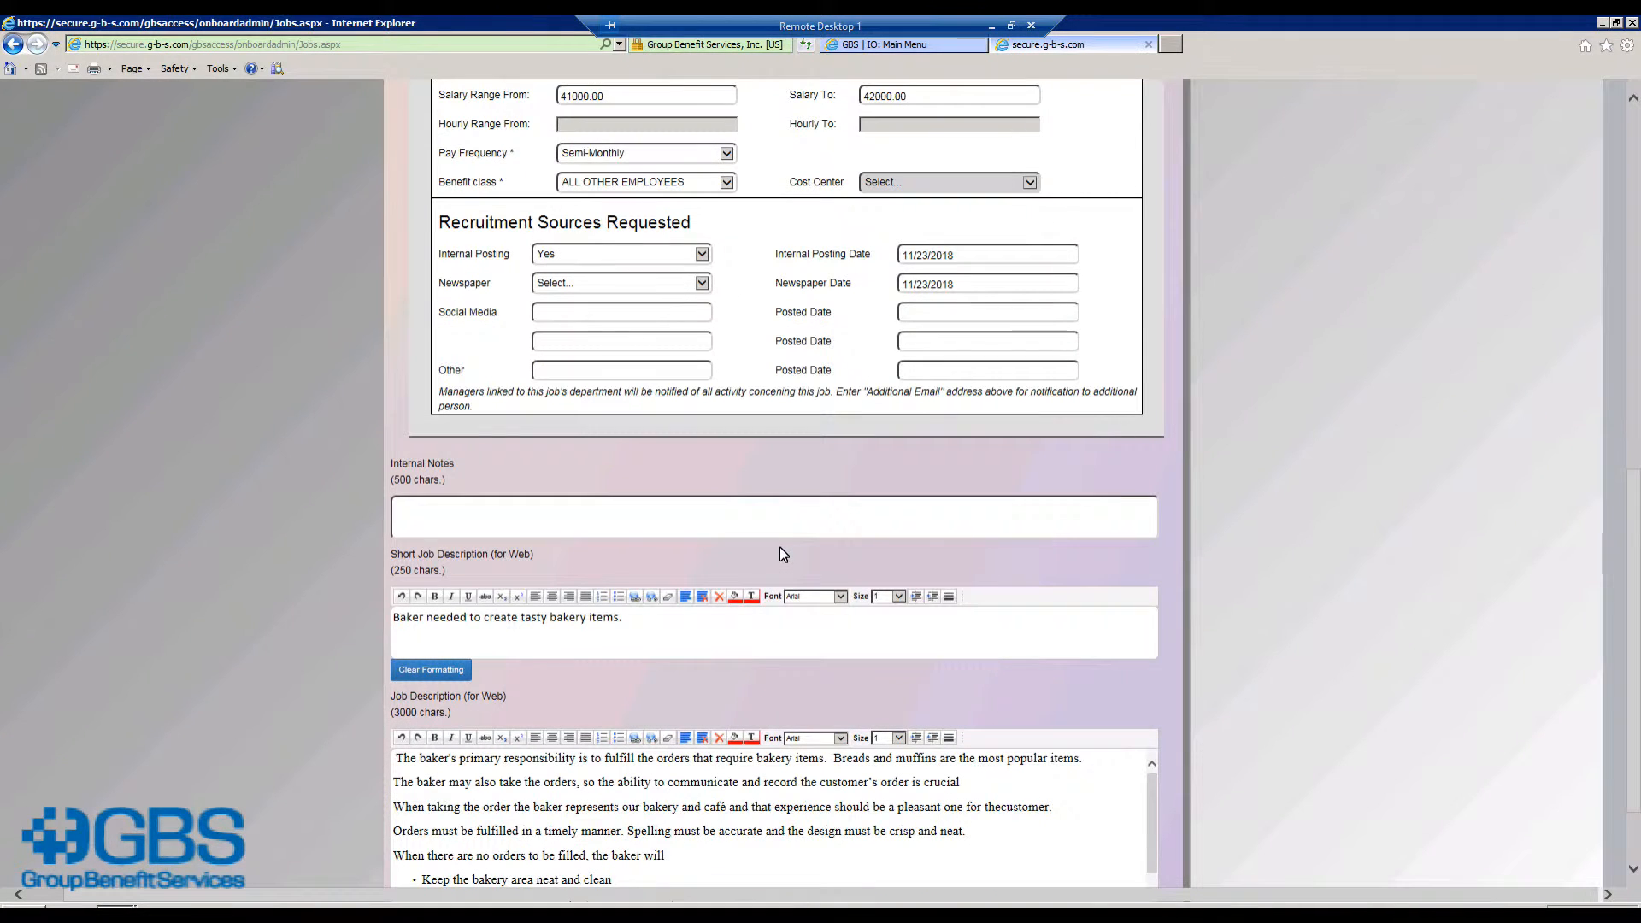
pyautogui.scroll(-2, 779, 553)
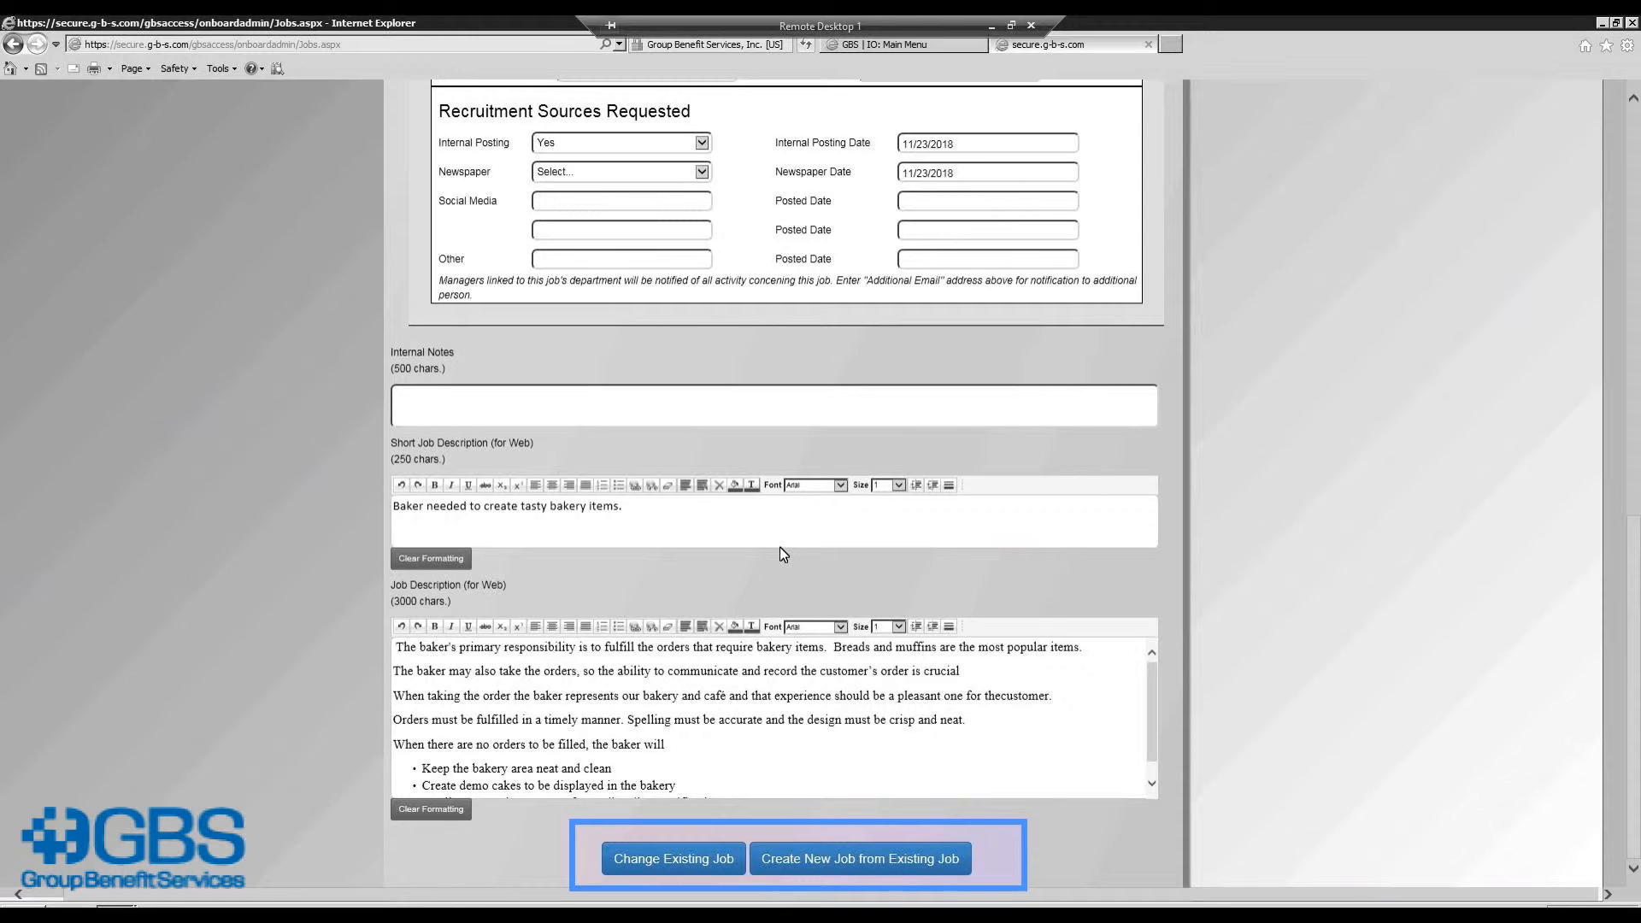
# Step: Open the Baker posting through the 'Click to view job: Baker' link
pyautogui.click(1634, 124)
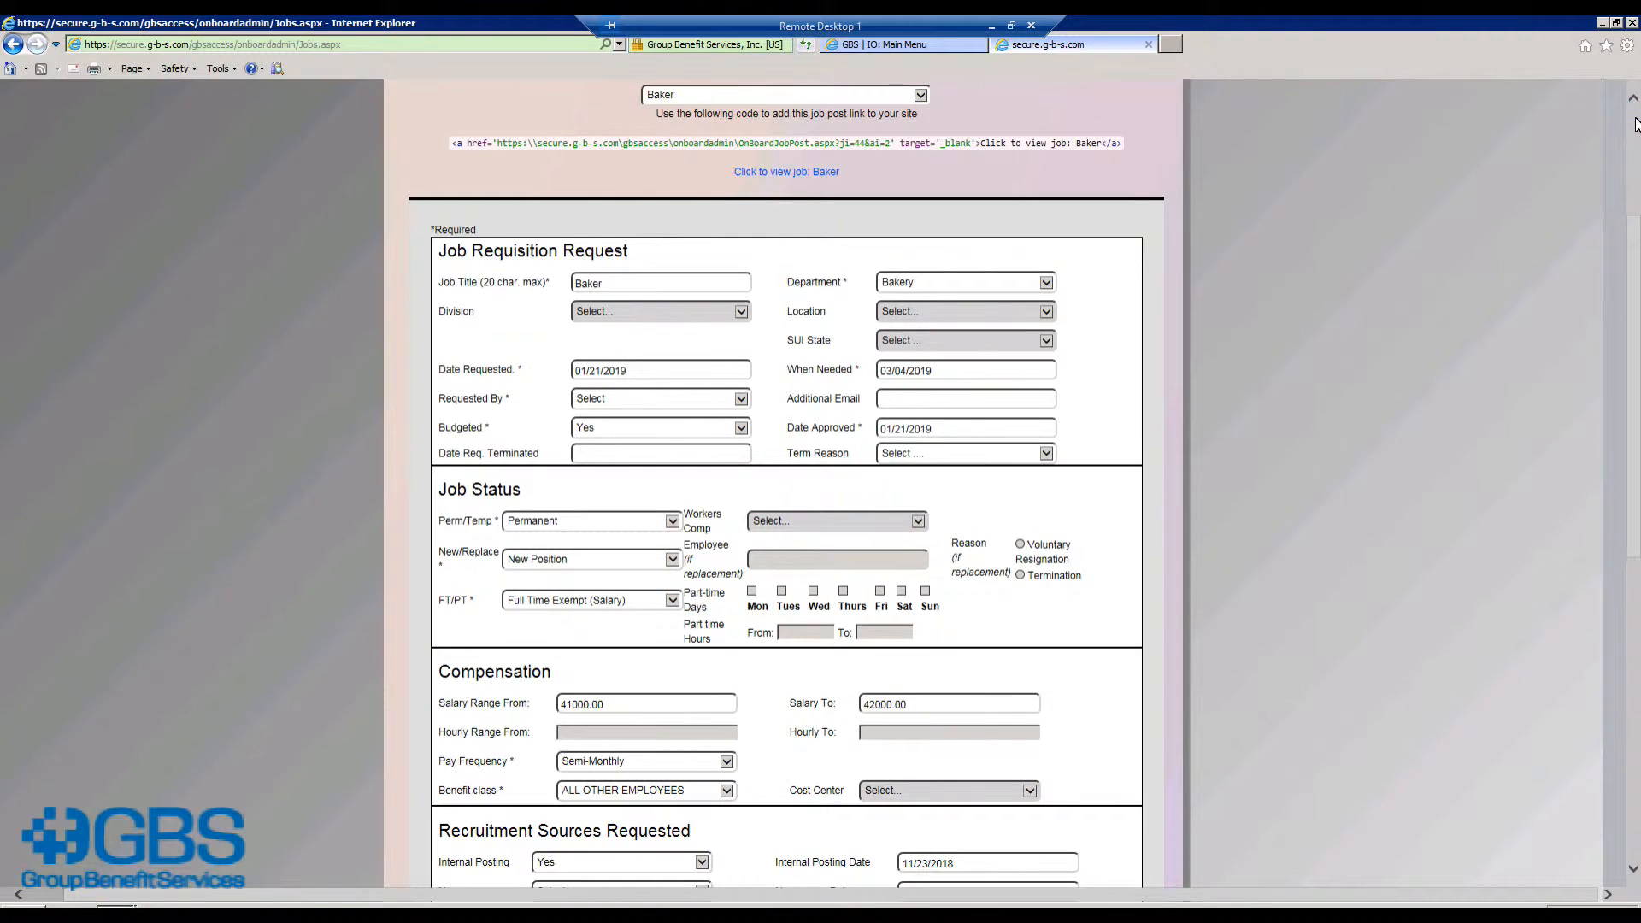
pyautogui.scroll(1, 1579, 116)
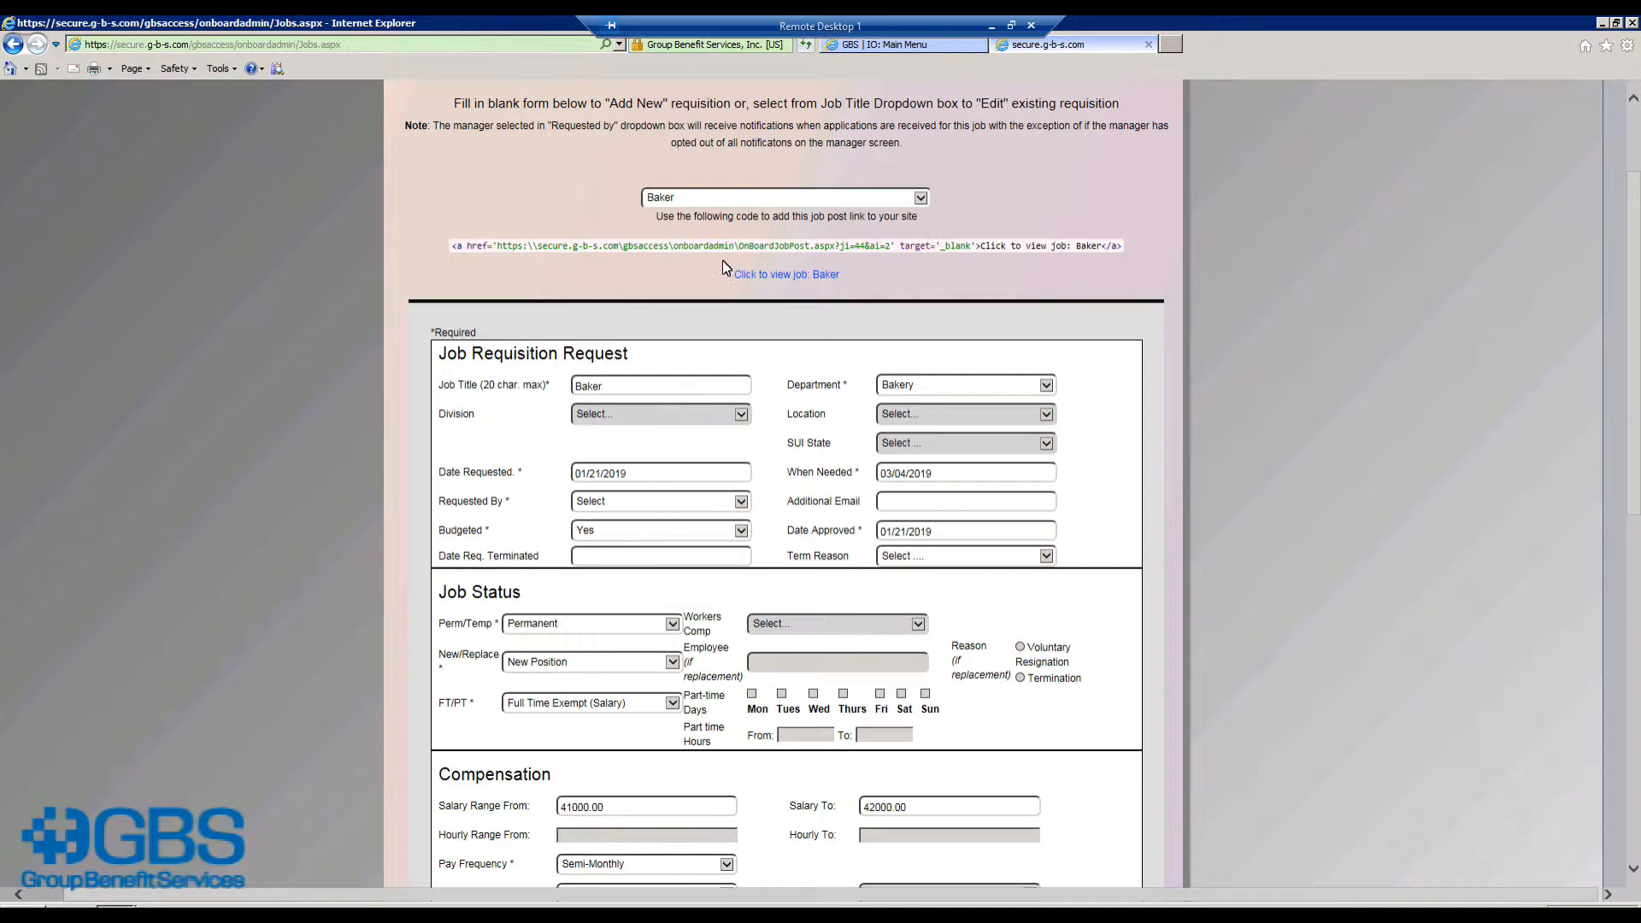
pyautogui.click(759, 275)
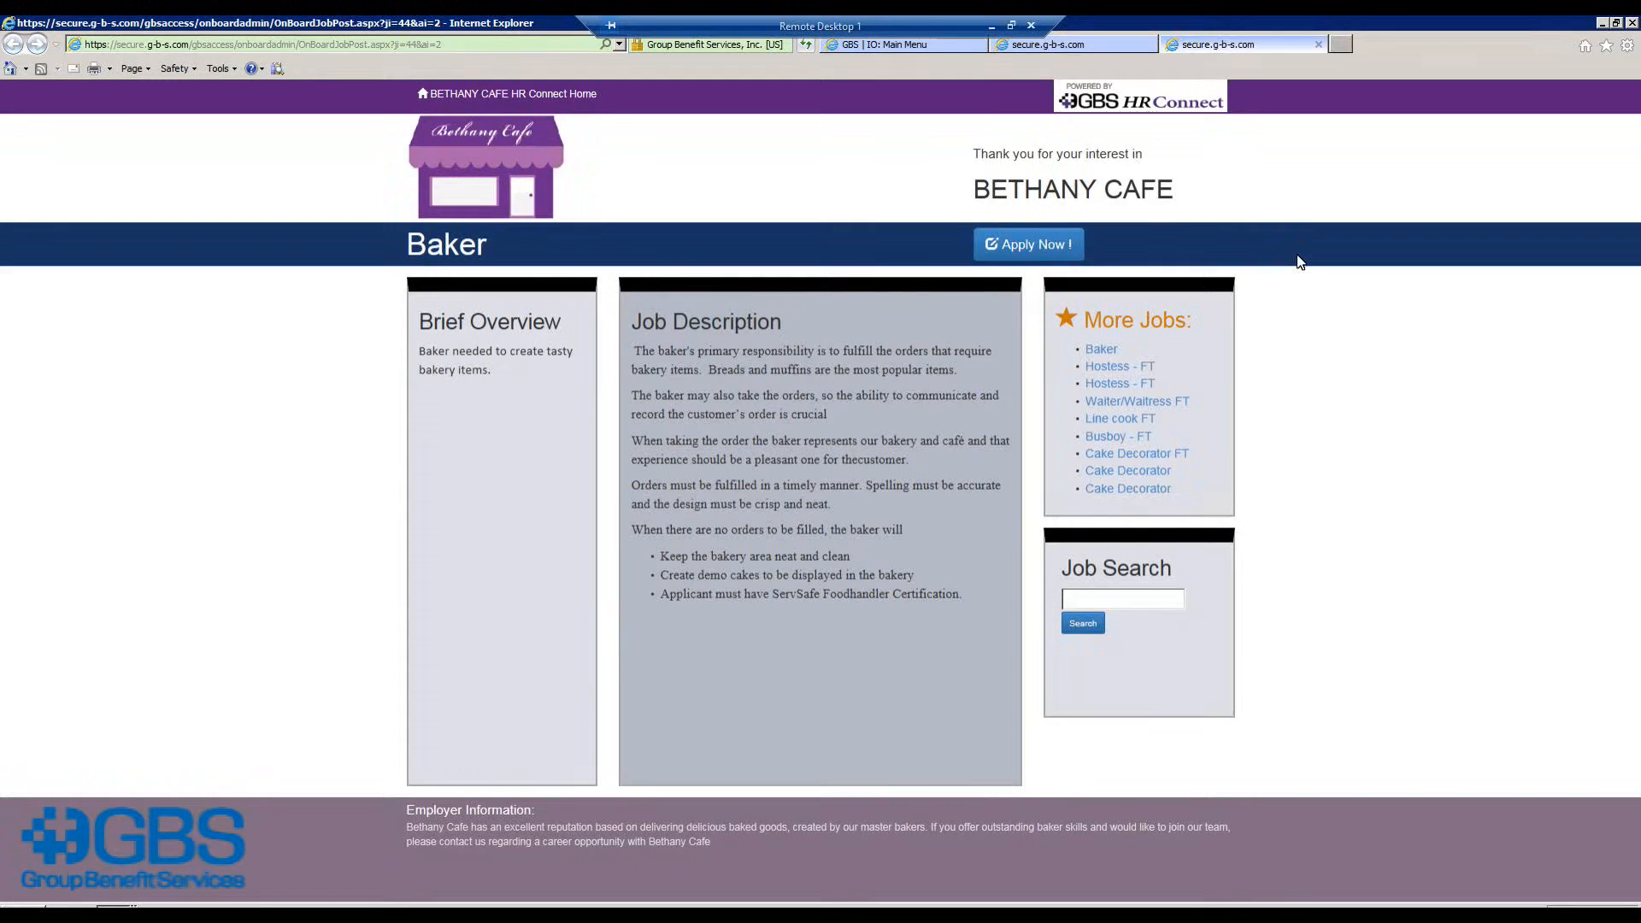
# Step: View the Hostess - FT and Line cook FT postings, then return to Baker and apply
pyautogui.click(1104, 367)
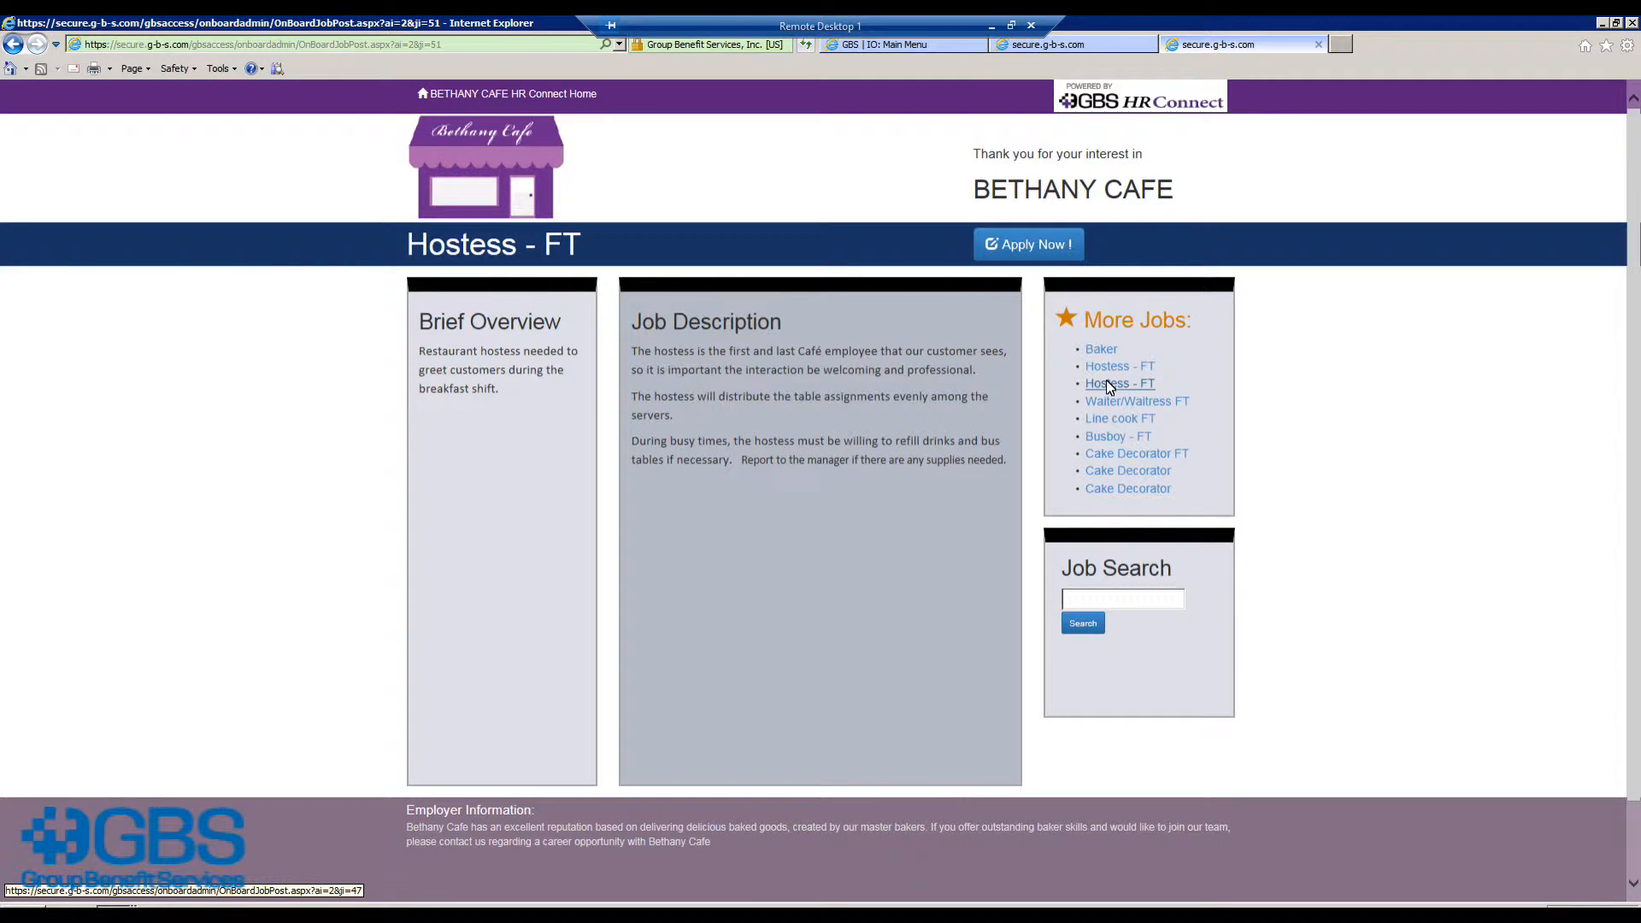
pyautogui.click(1110, 419)
pyautogui.click(1103, 349)
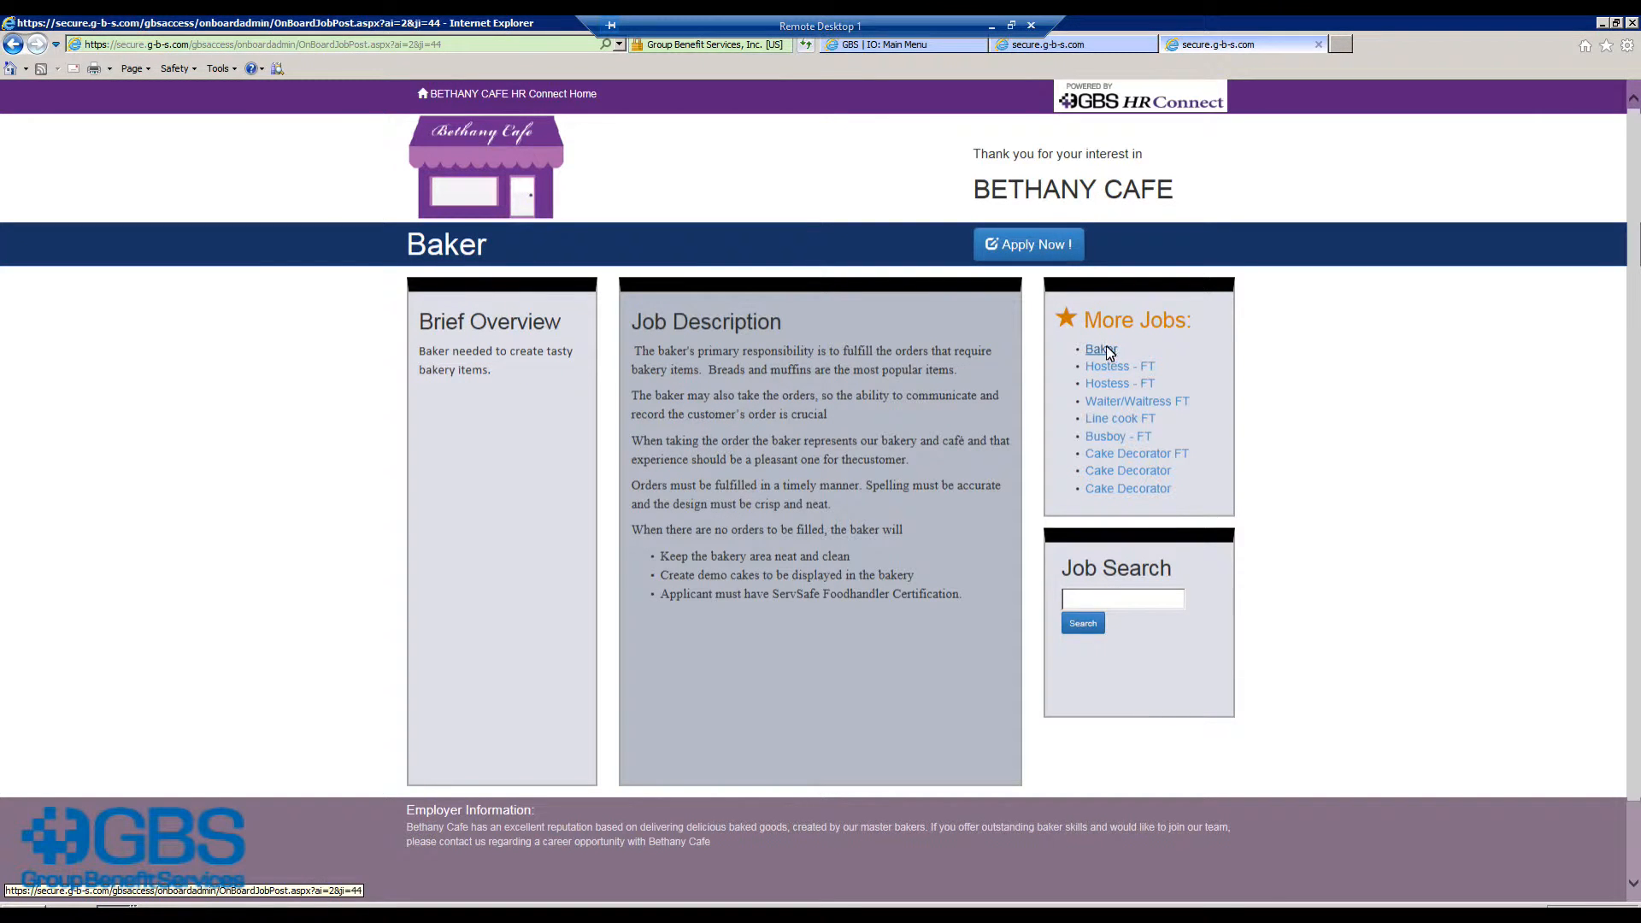
pyautogui.click(1044, 246)
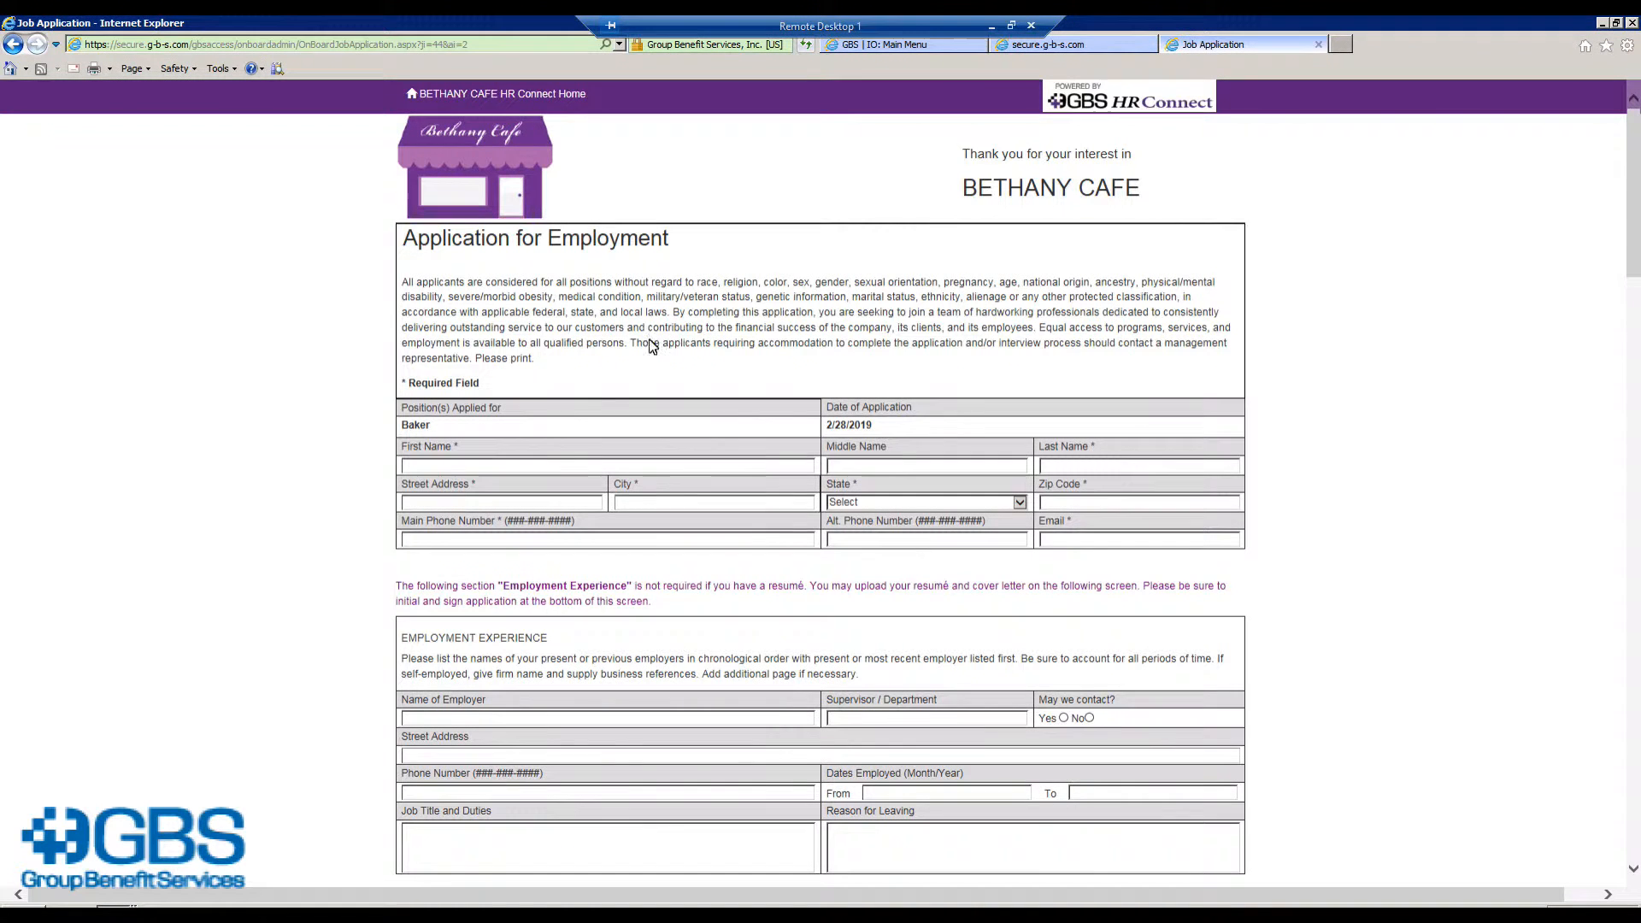
# Step: Enter the applicant's first and last name, street address, city, state, ZIP, phone and e-mail
pyautogui.click(462, 466)
pyautogui.press('Tab')
pyautogui.press('Tab')
pyautogui.press('Tab')
pyautogui.write('16 TEST WAY')
pyautogui.press('Tab')
pyautogui.write('BALTIMORE')
pyautogui.press('Tab')
pyautogui.press('m')
pyautogui.press('a')
pyautogui.press('r')
pyautogui.press('Tab')
pyautogui.write('21244')
pyautogui.press('Tab')
pyautogui.press('Tab')
pyautogui.press('Tab')
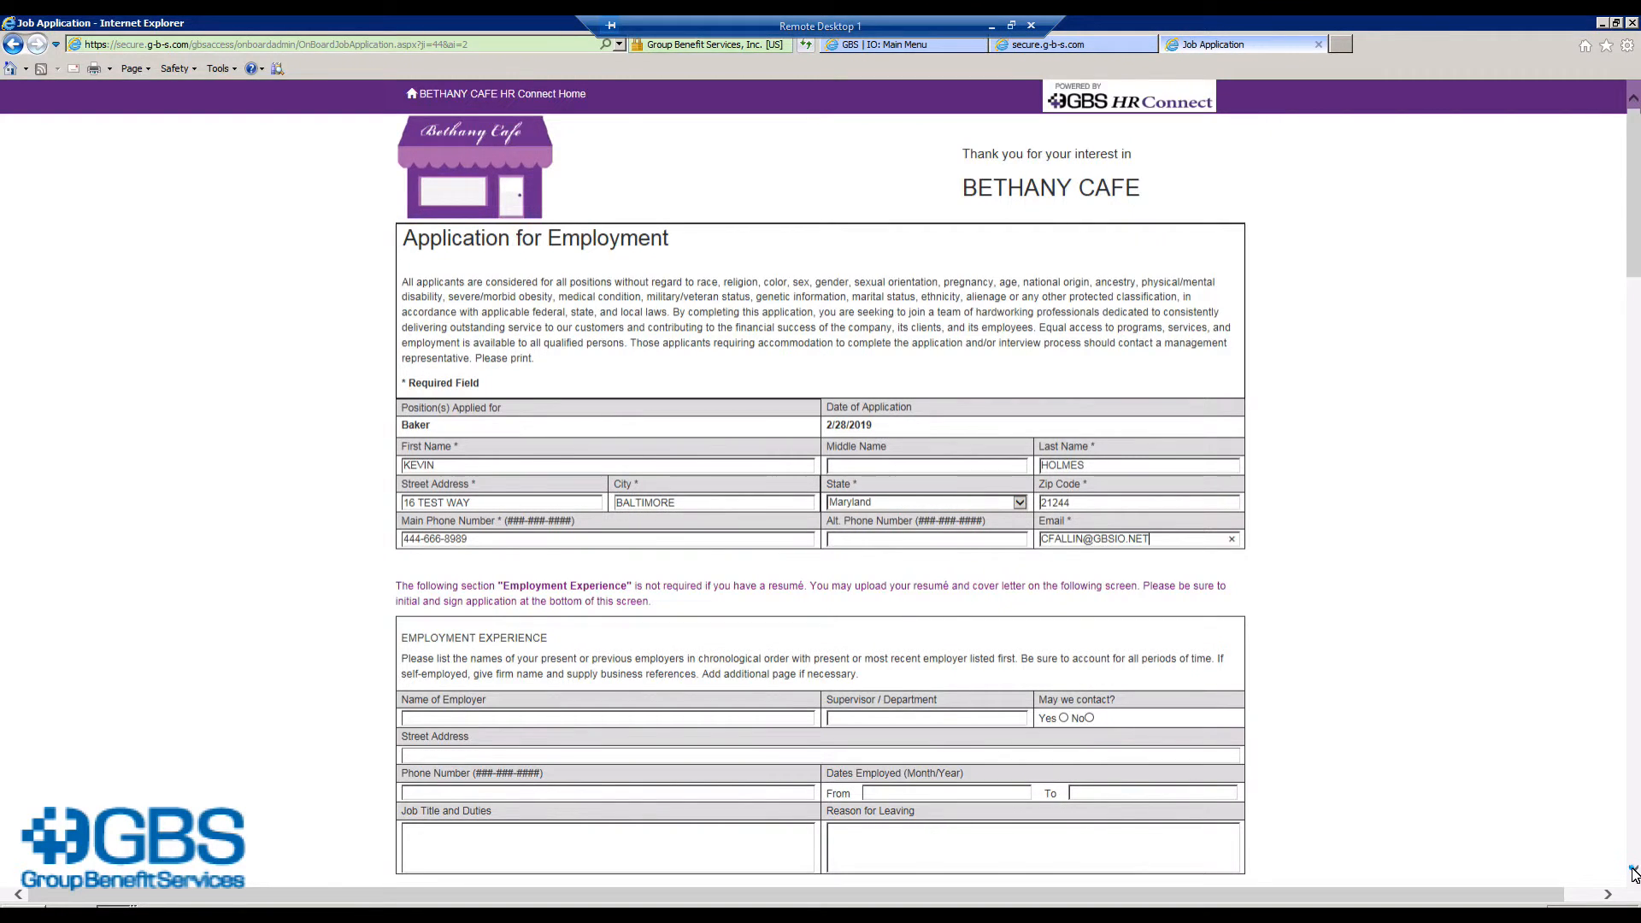
# Step: Initial each agreement paragraph and sign with the applicant's full name
pyautogui.scroll(-4, 1633, 872)
pyautogui.click(1633, 872)
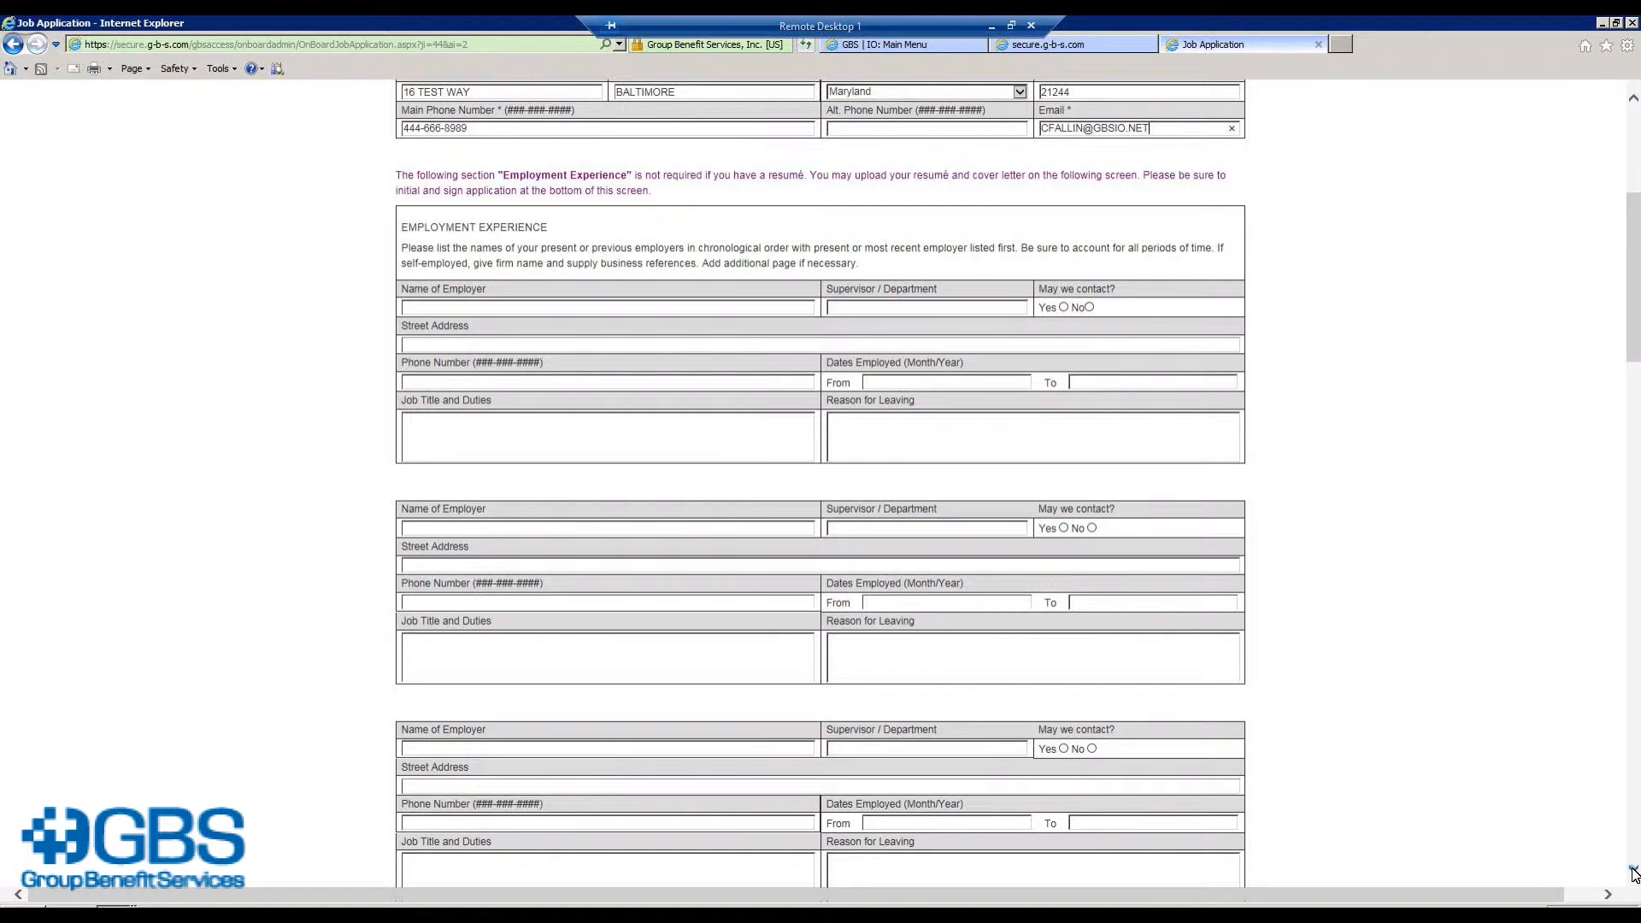
pyautogui.click(1633, 872)
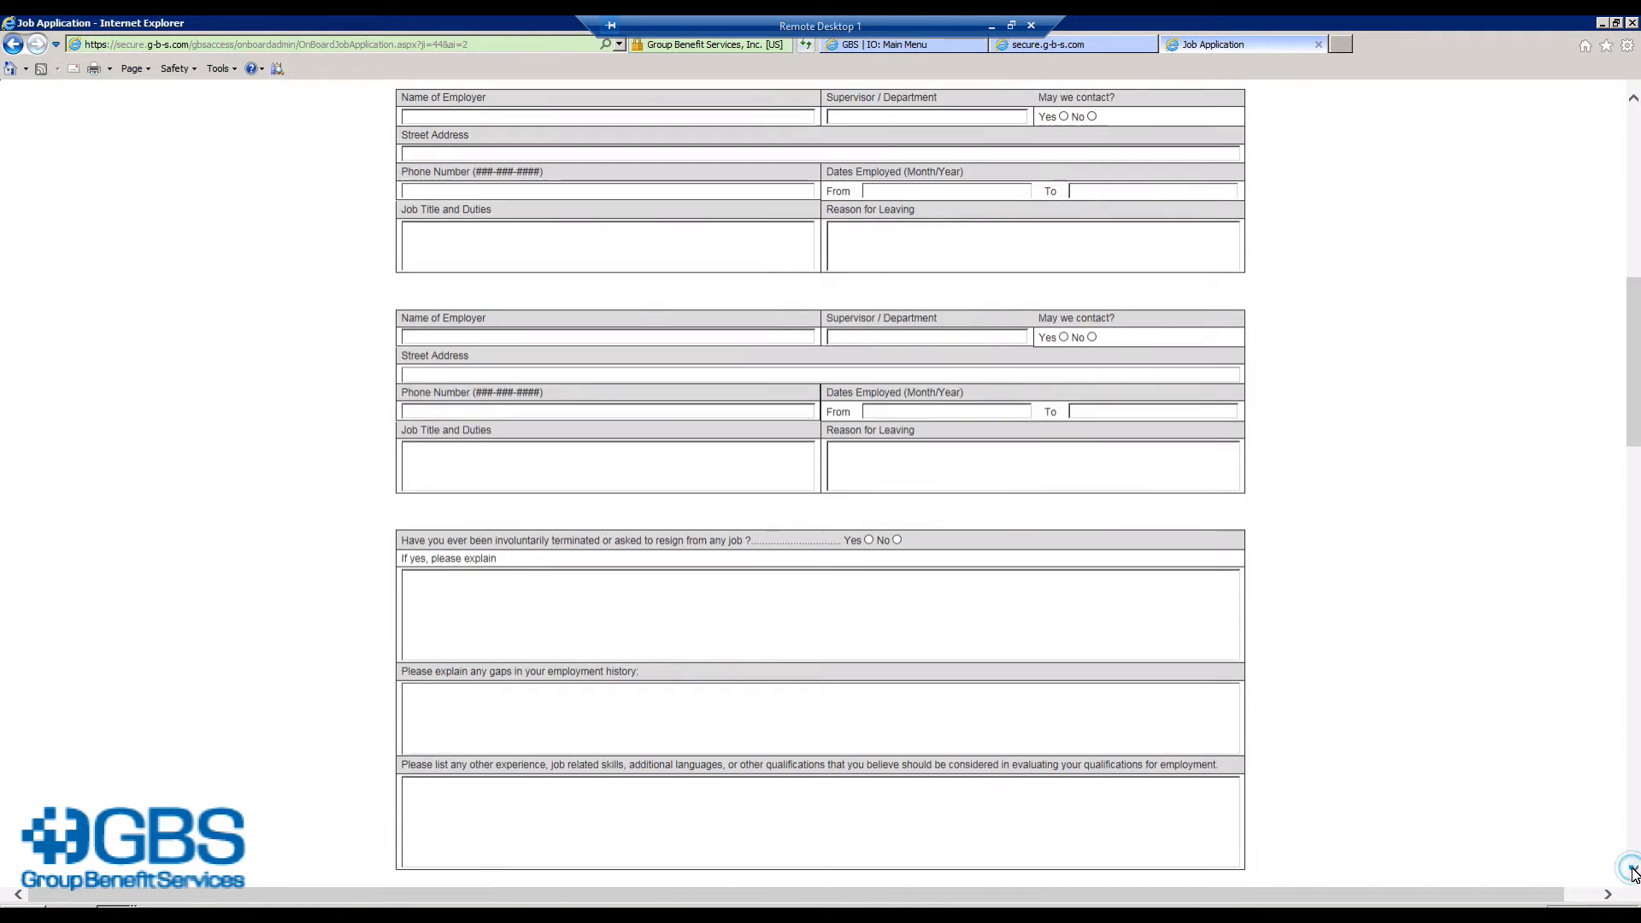
pyautogui.click(1633, 872)
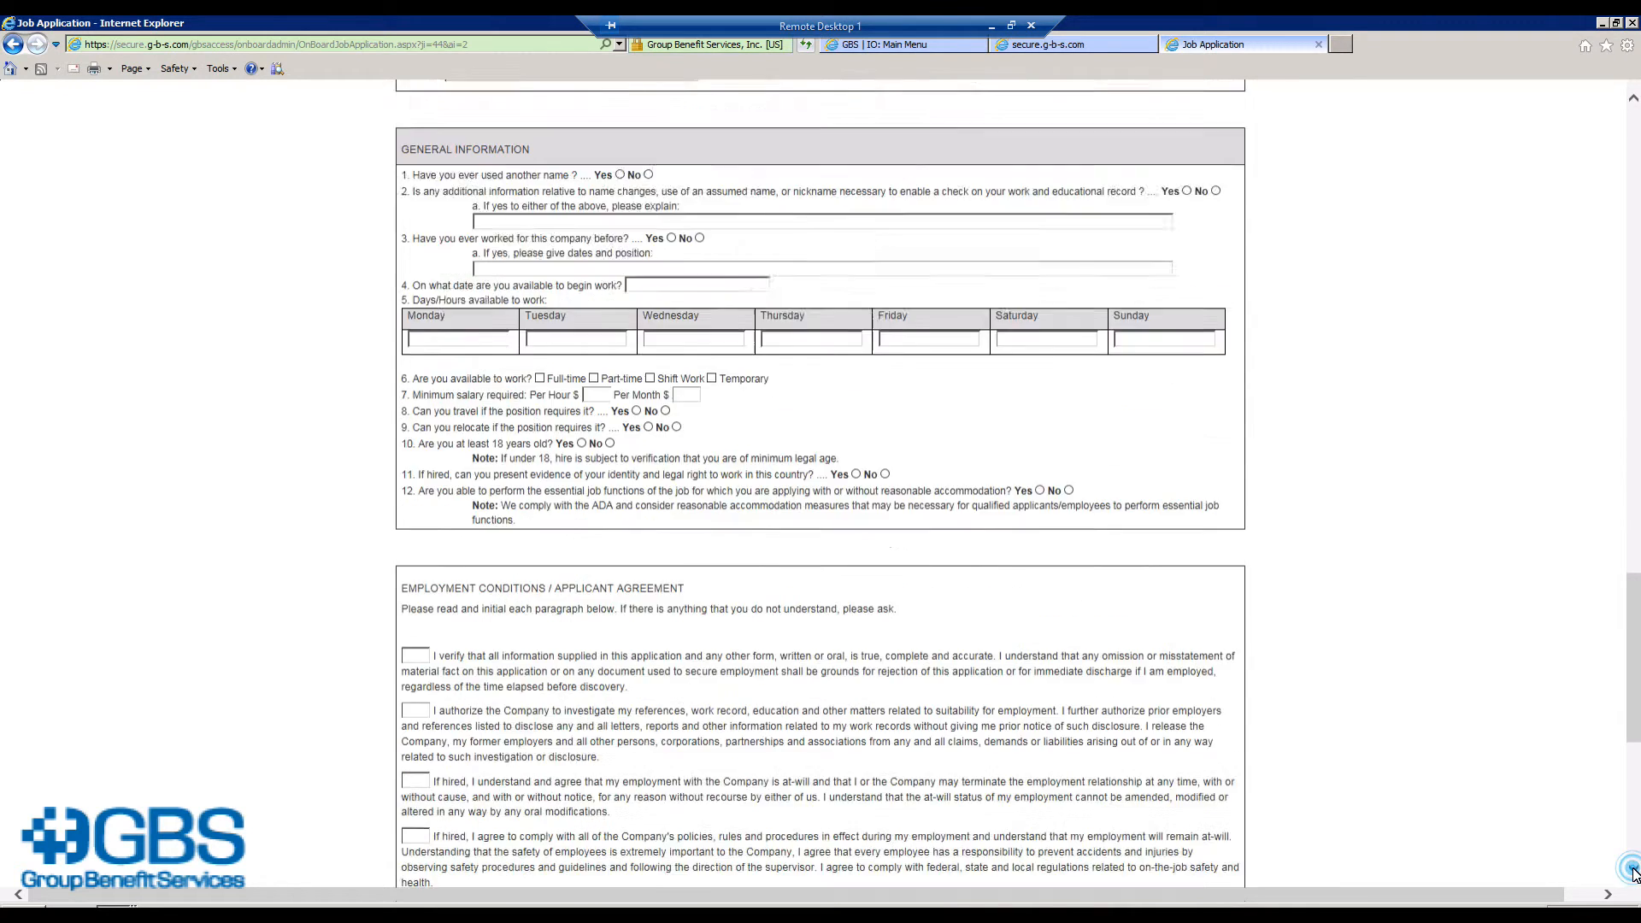
pyautogui.click(1632, 872)
pyautogui.click(416, 248)
pyautogui.write('KH')
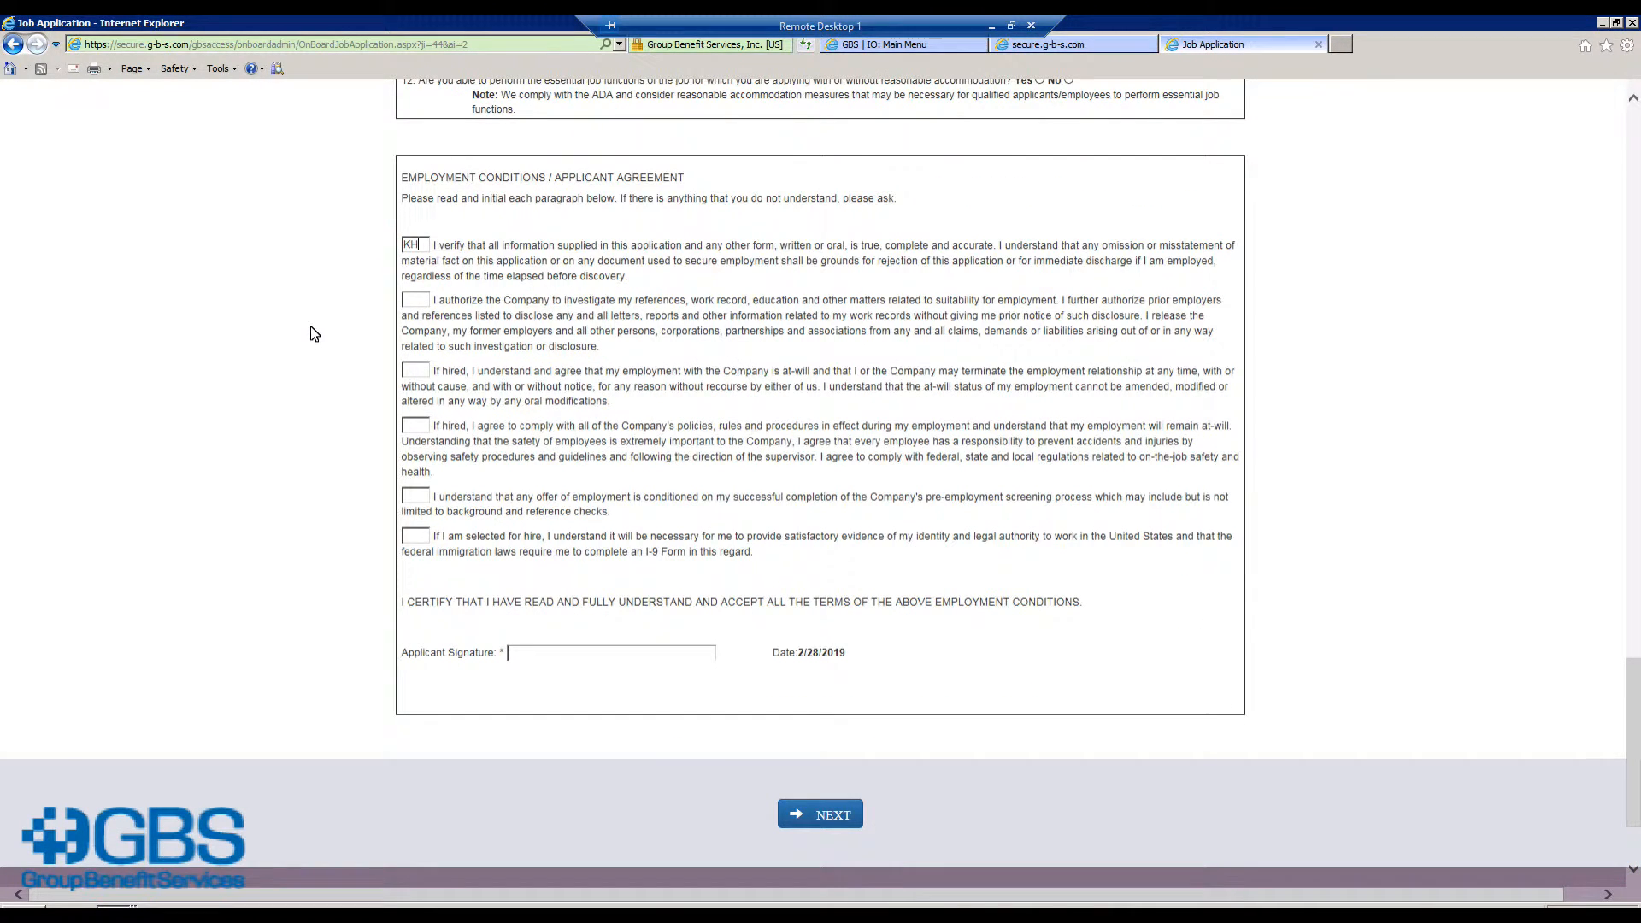
pyautogui.write('KH')
pyautogui.press('Tab')
pyautogui.write('KH')
pyautogui.press('Tab')
pyautogui.write('KH')
pyautogui.press('Tab')
pyautogui.write('KH\tKH')
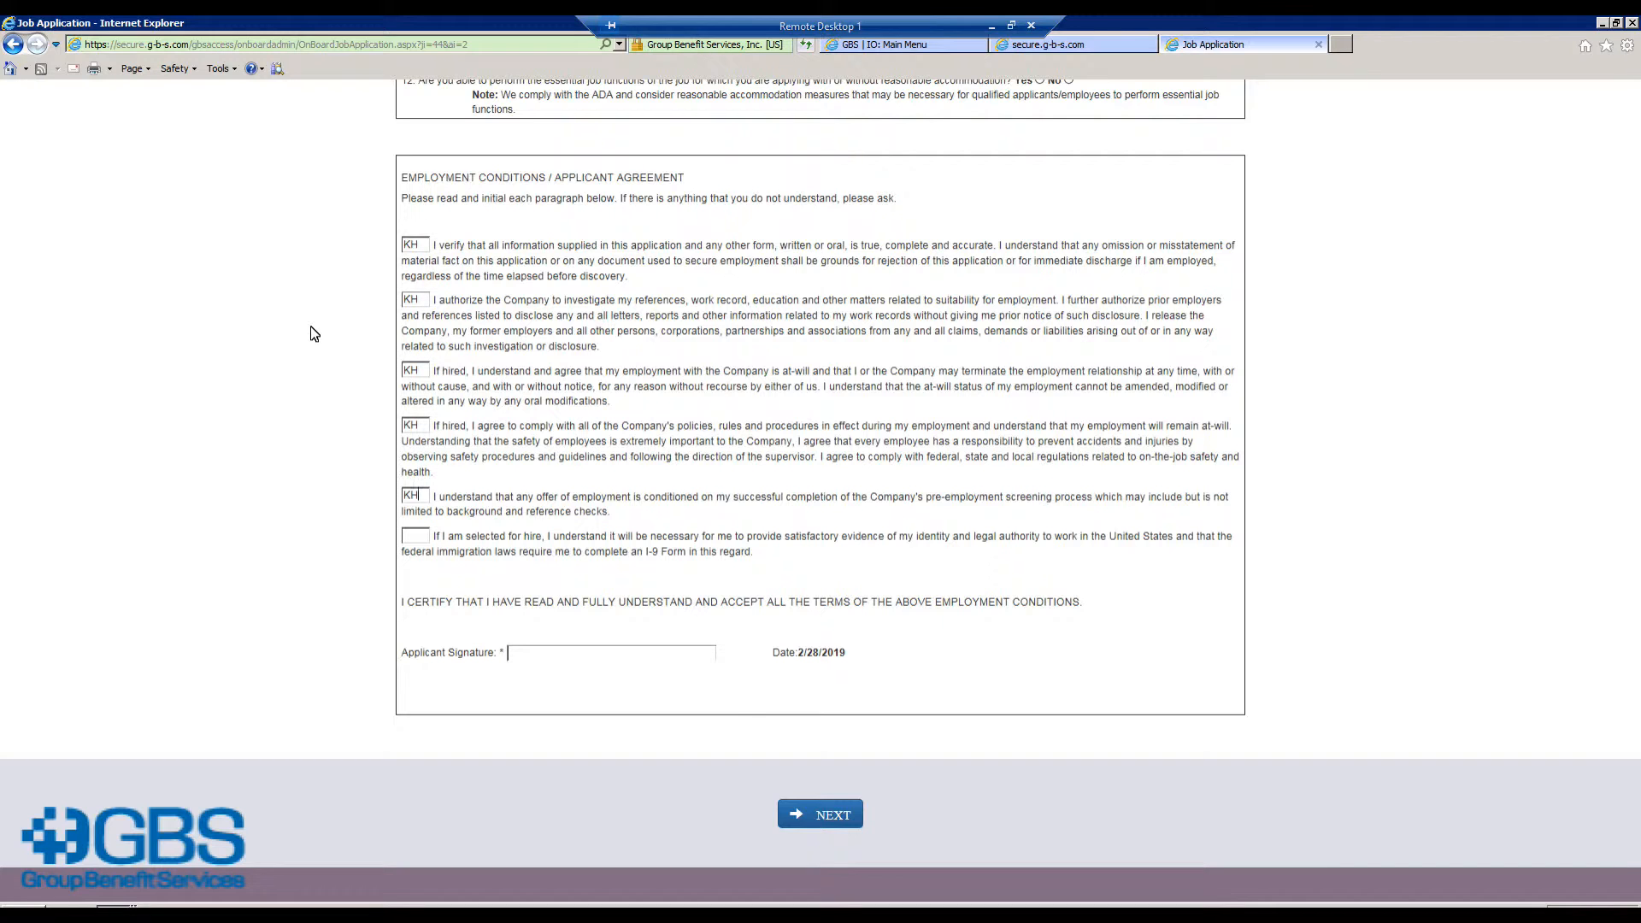
# Step: Continue, attach the resume PDF, pass the not-a-robot check and finish the application
pyautogui.click(834, 823)
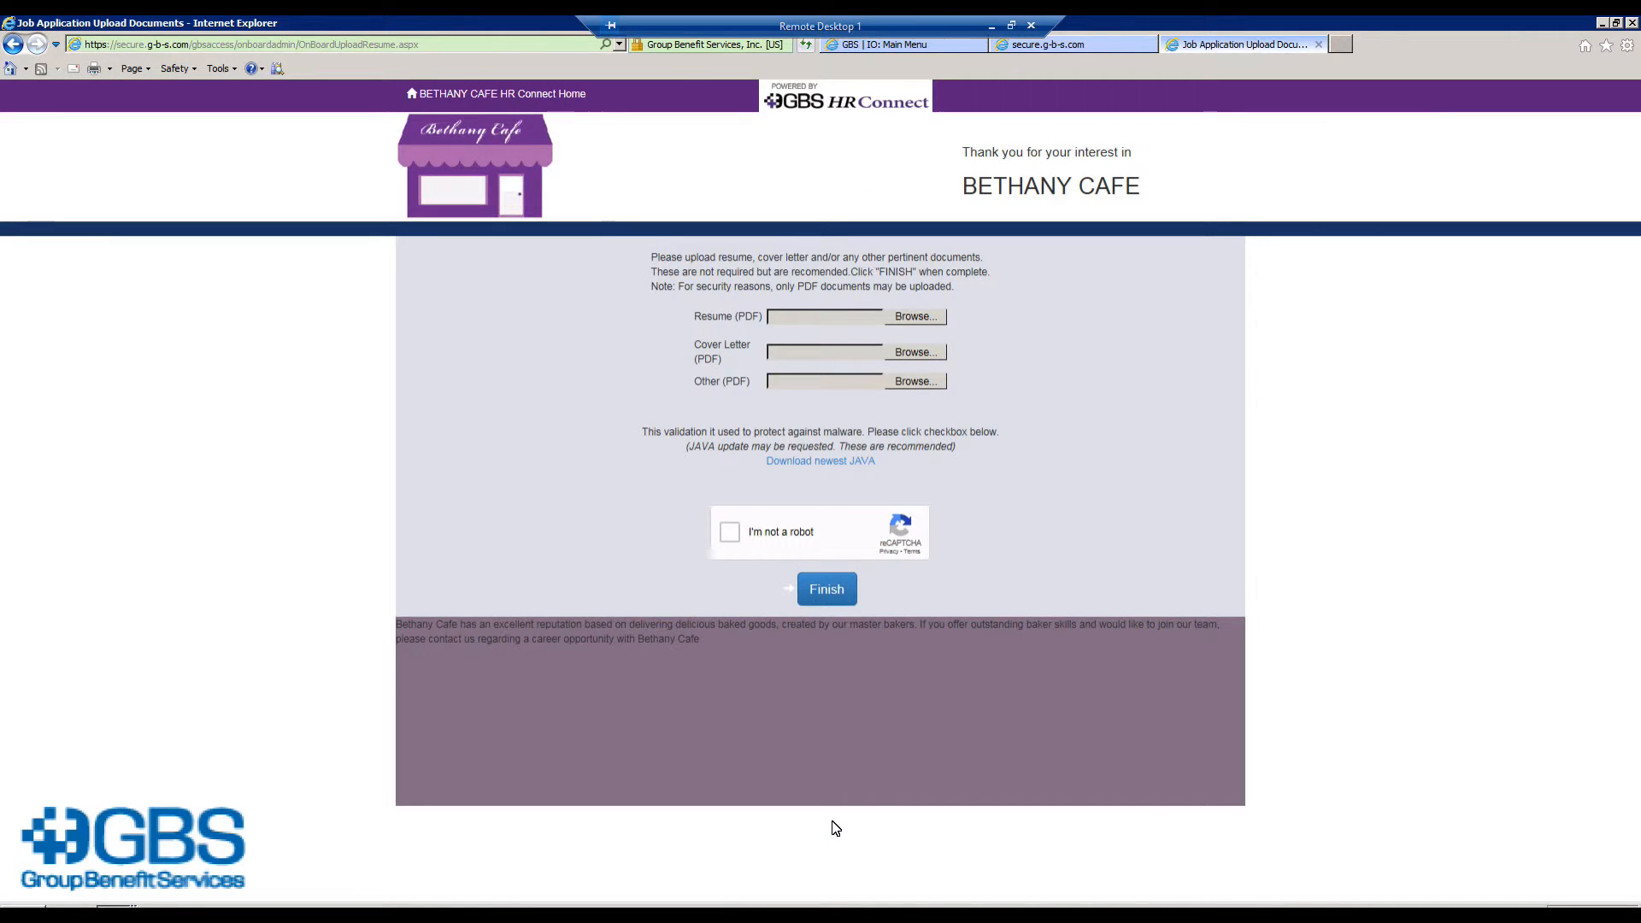
pyautogui.click(925, 315)
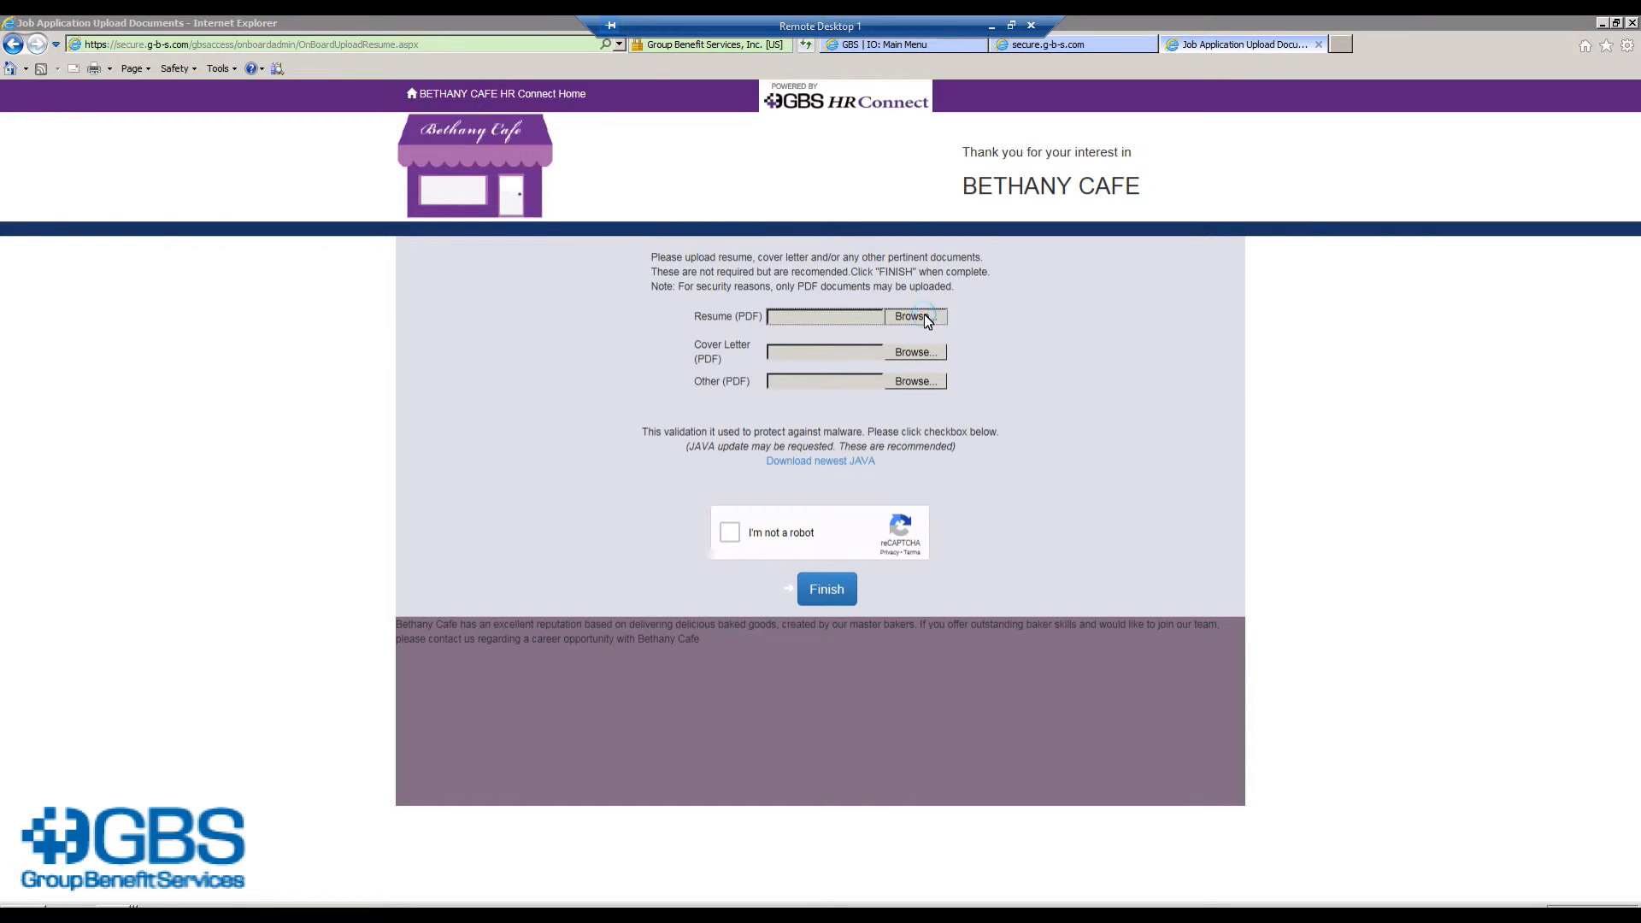
pyautogui.doubleClick(217, 335)
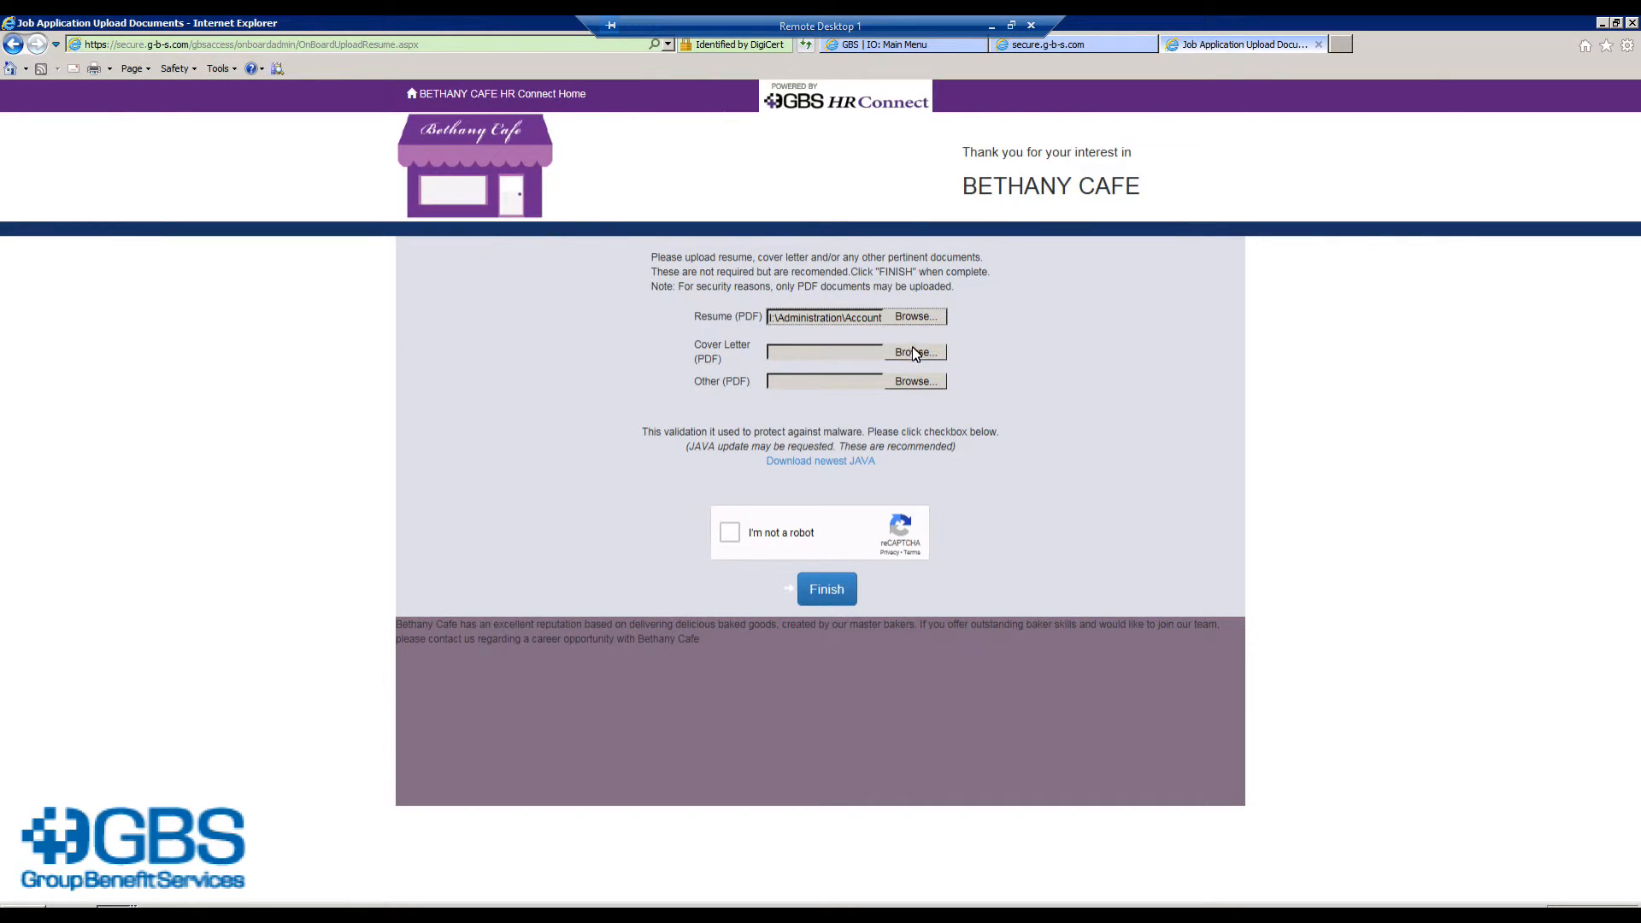
pyautogui.click(732, 540)
pyautogui.click(825, 590)
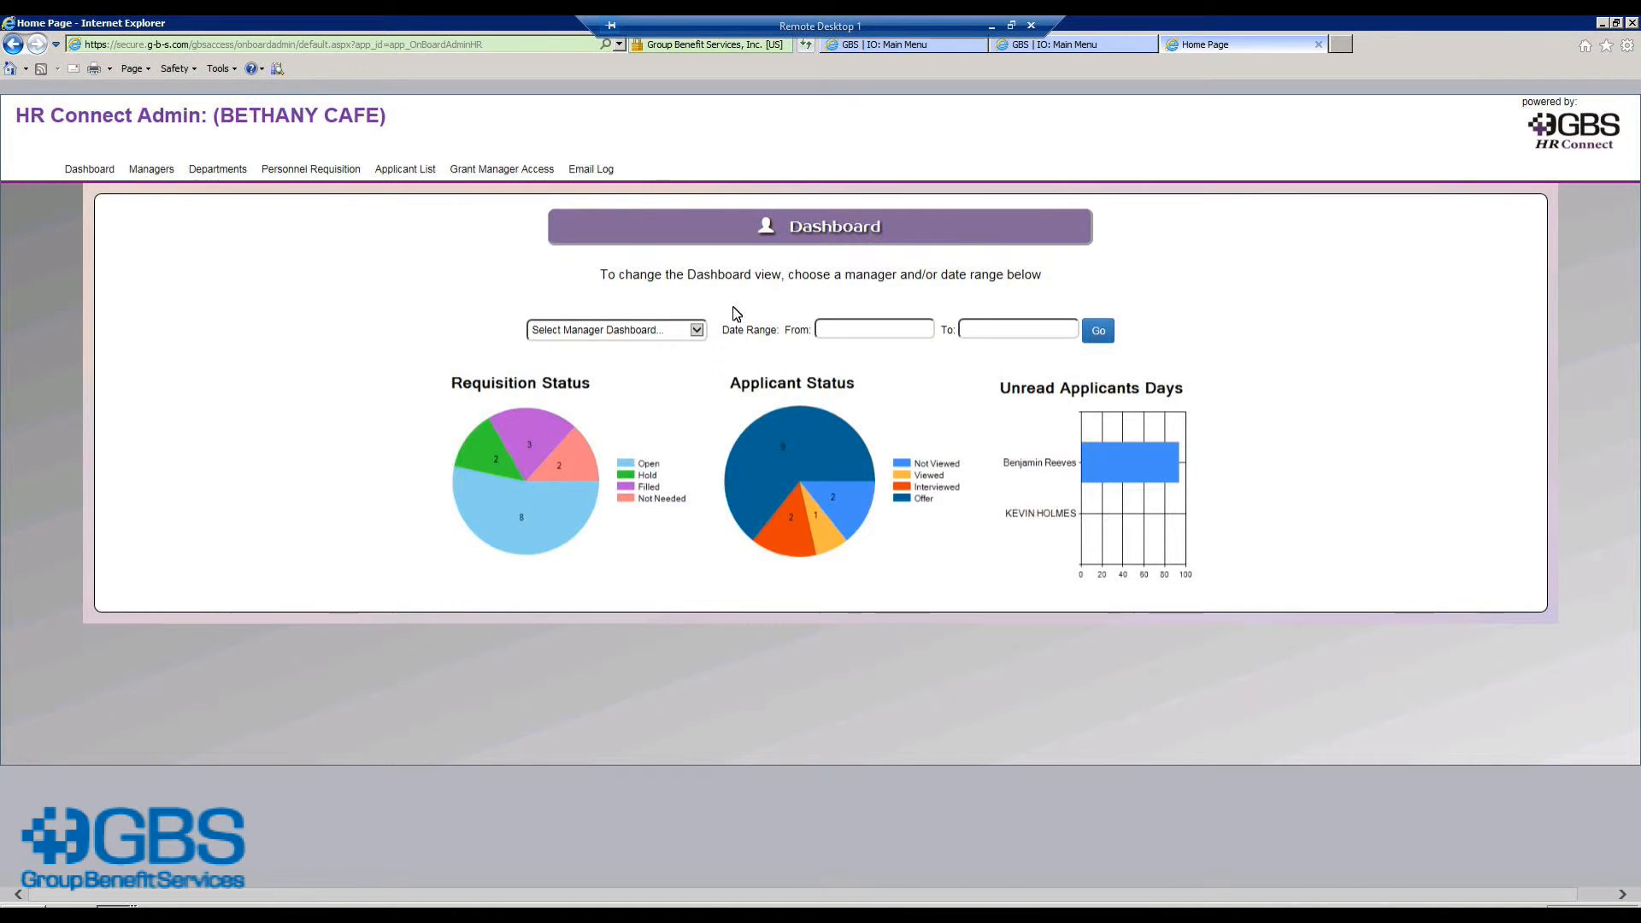
# Step: Show the Bethany Cafe applicant list with the new 02/28/2019 Baker applicant at the top
pyautogui.click(404, 168)
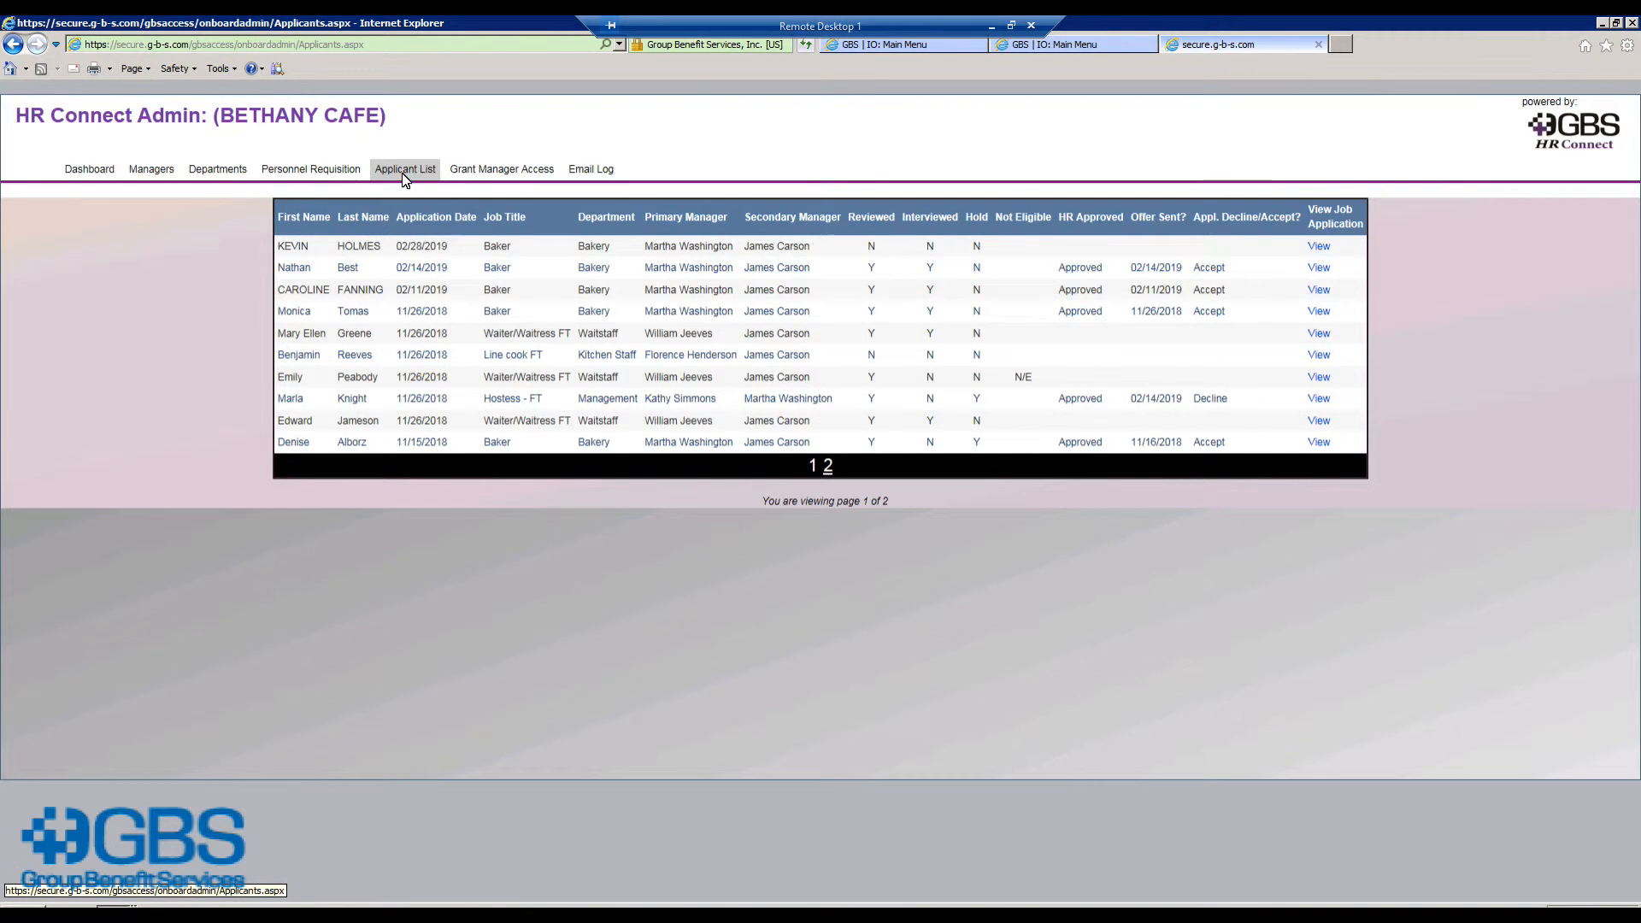
# Step: Open the 2/28/2019 Baker applicant's full application record from the first table row
pyautogui.click(1317, 247)
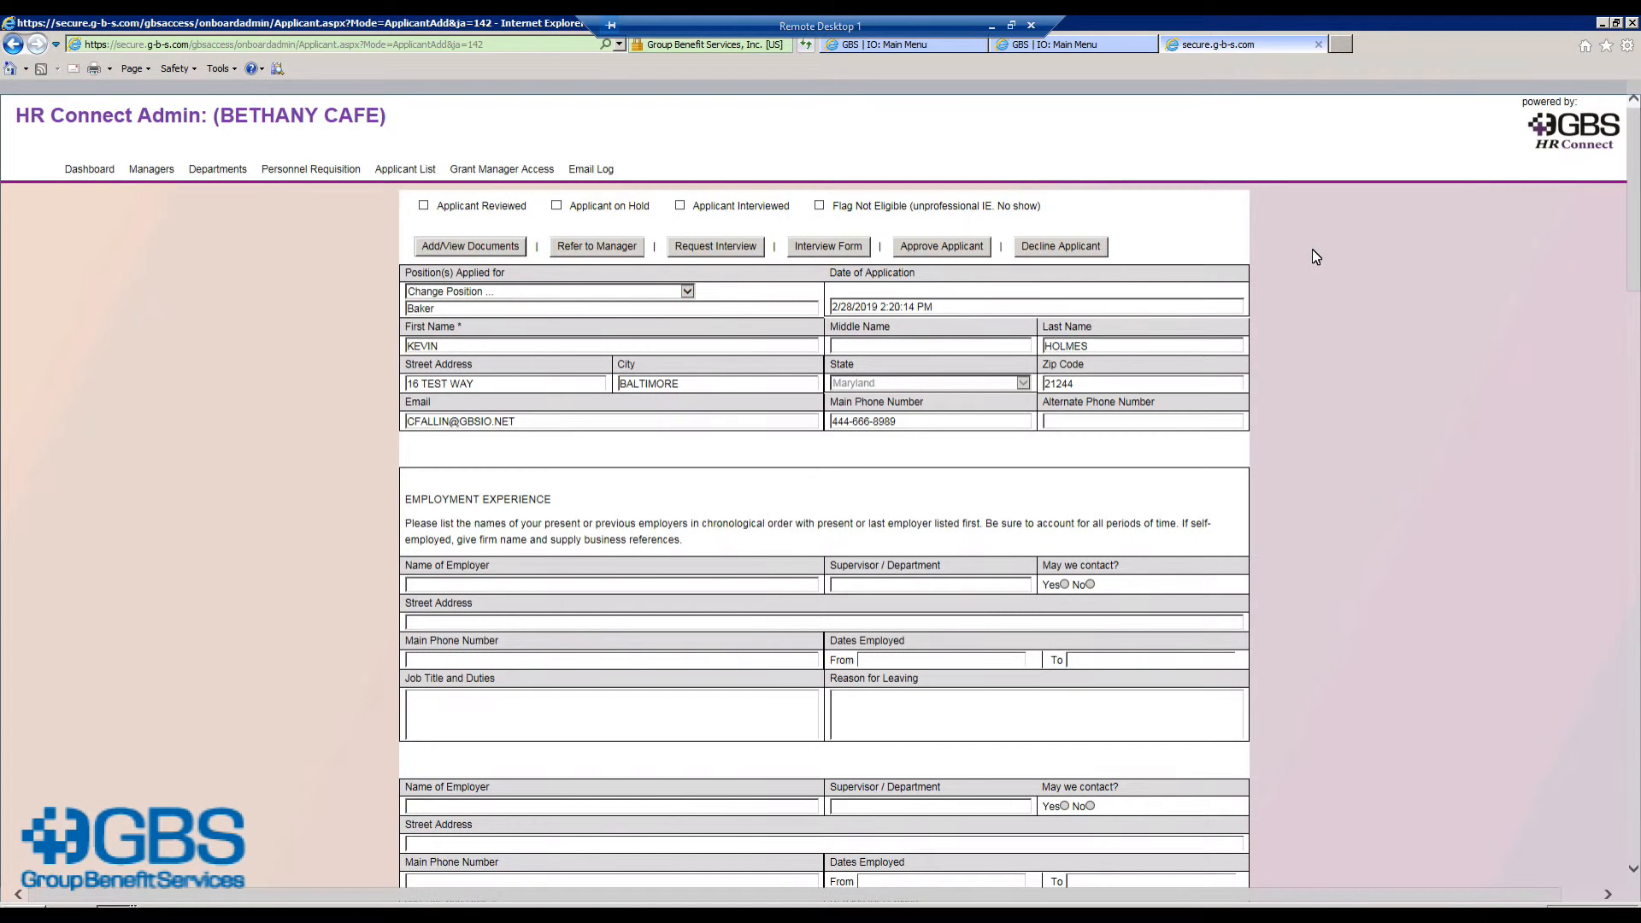
# Step: Check the applicant's uploaded resume and mark the applicant as reviewed
pyautogui.click(503, 255)
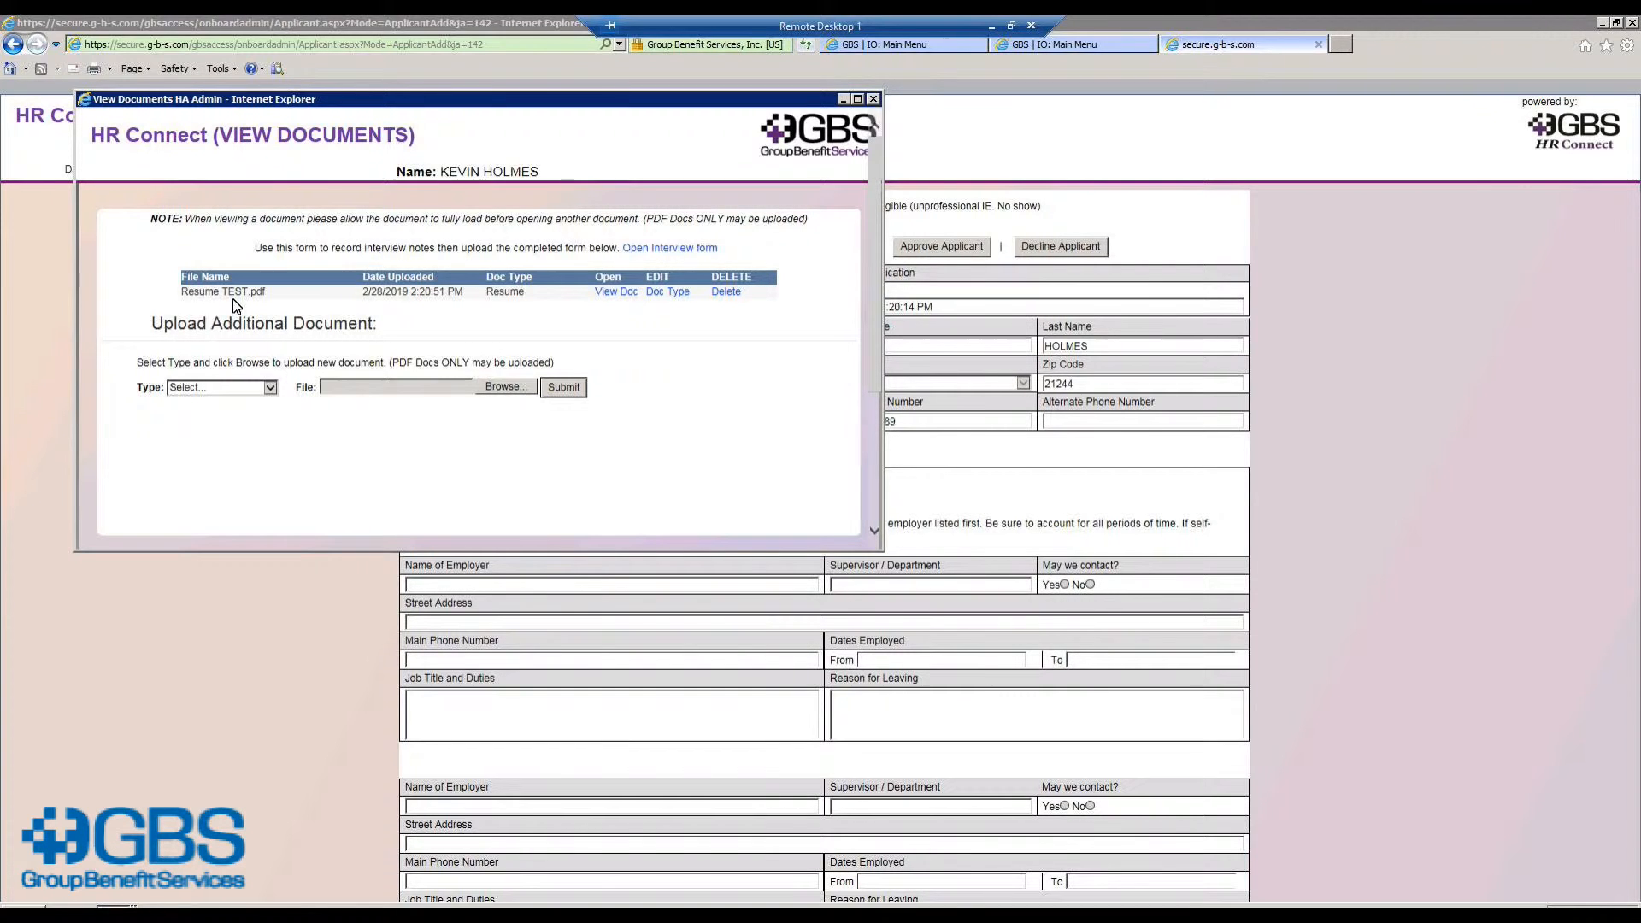
pyautogui.click(875, 100)
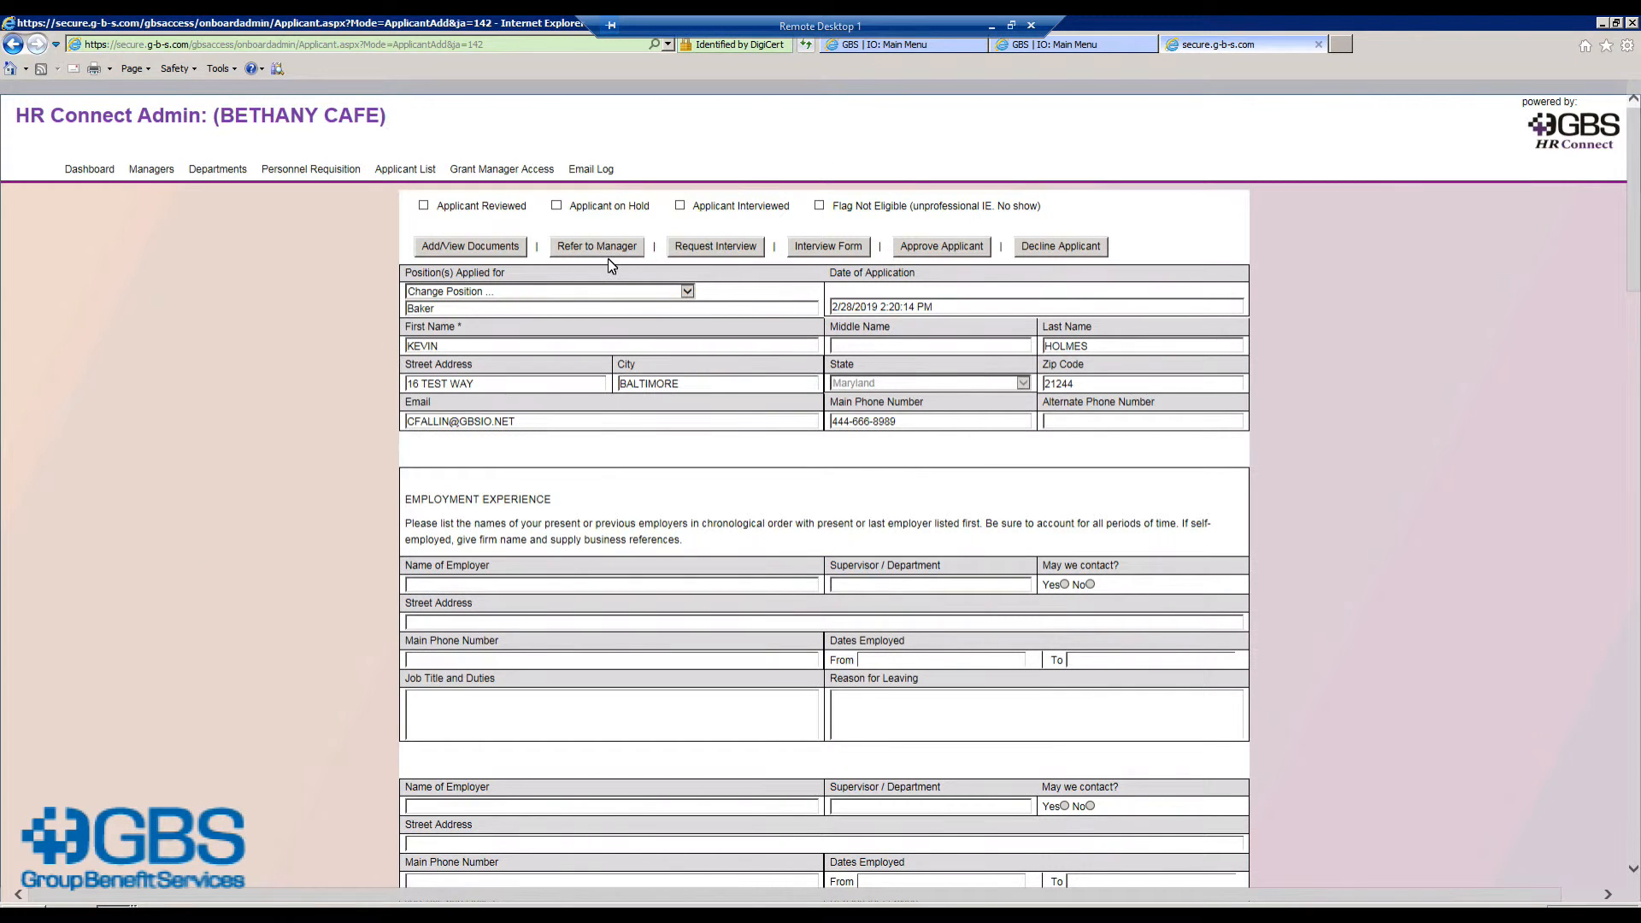
pyautogui.click(424, 206)
# Step: Refer the applicant to the manager and begin an interview request
pyautogui.click(597, 248)
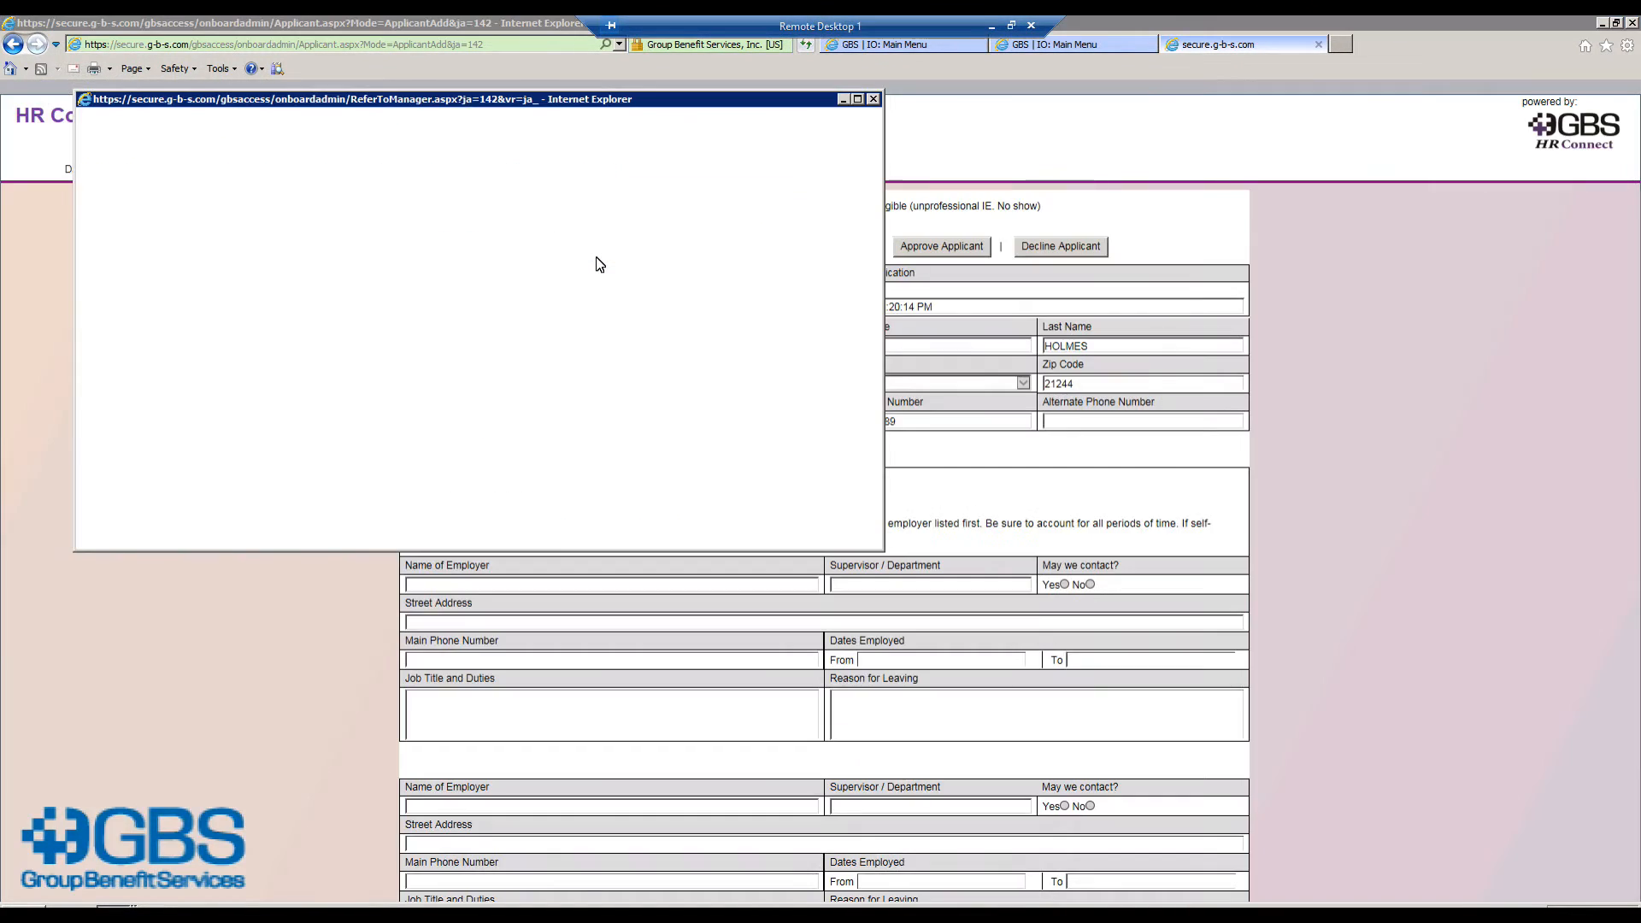
pyautogui.click(783, 496)
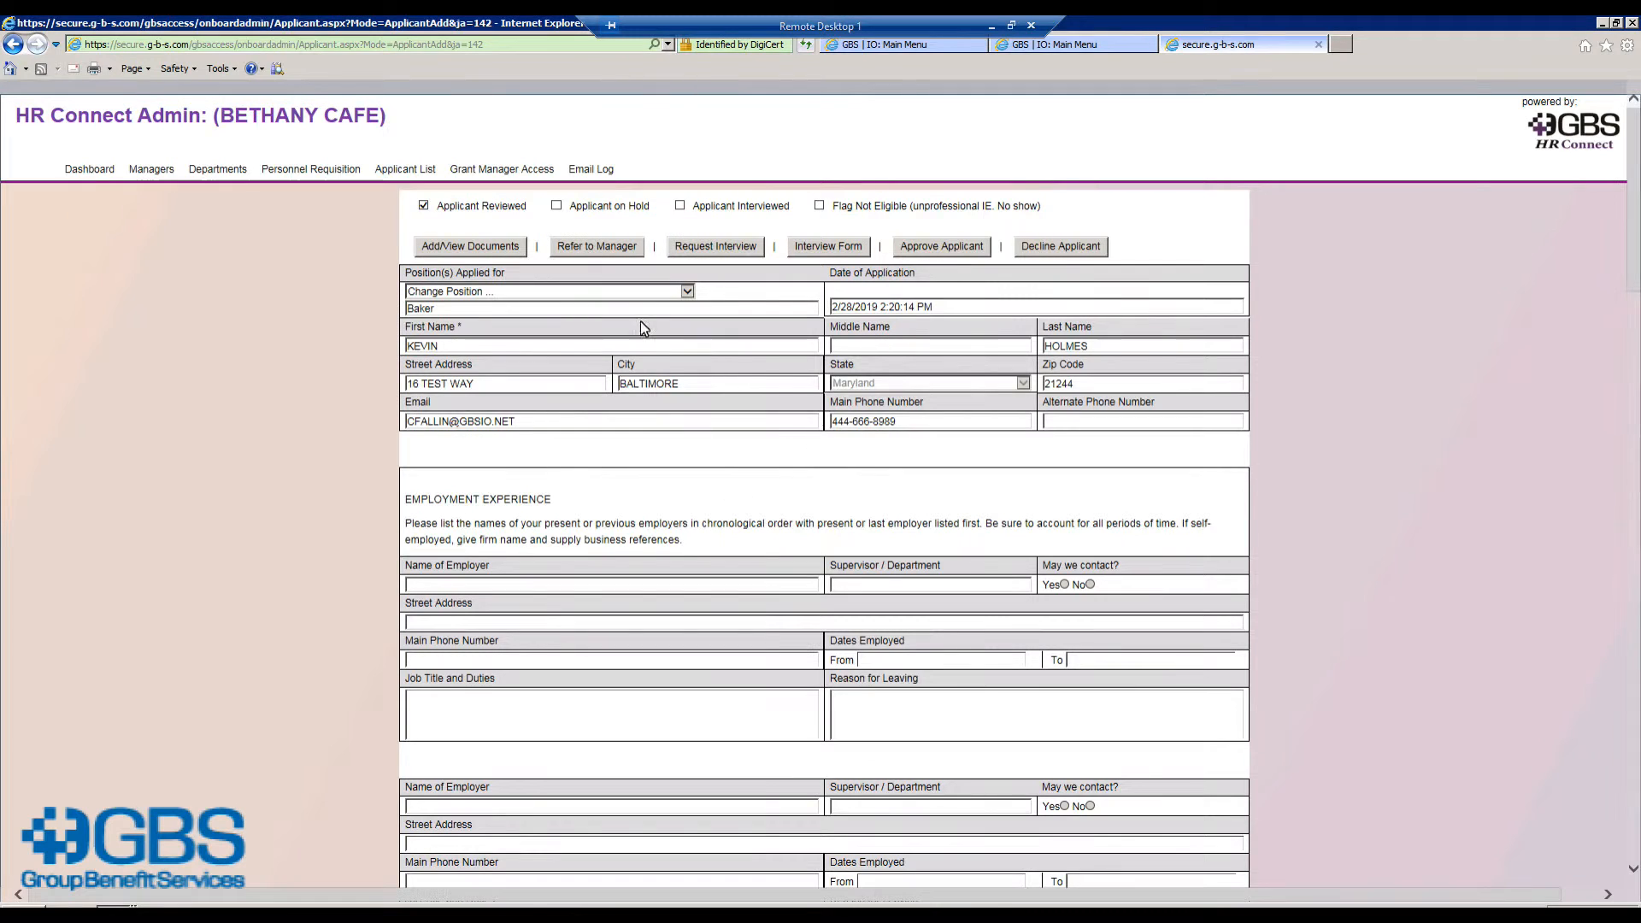
pyautogui.click(731, 249)
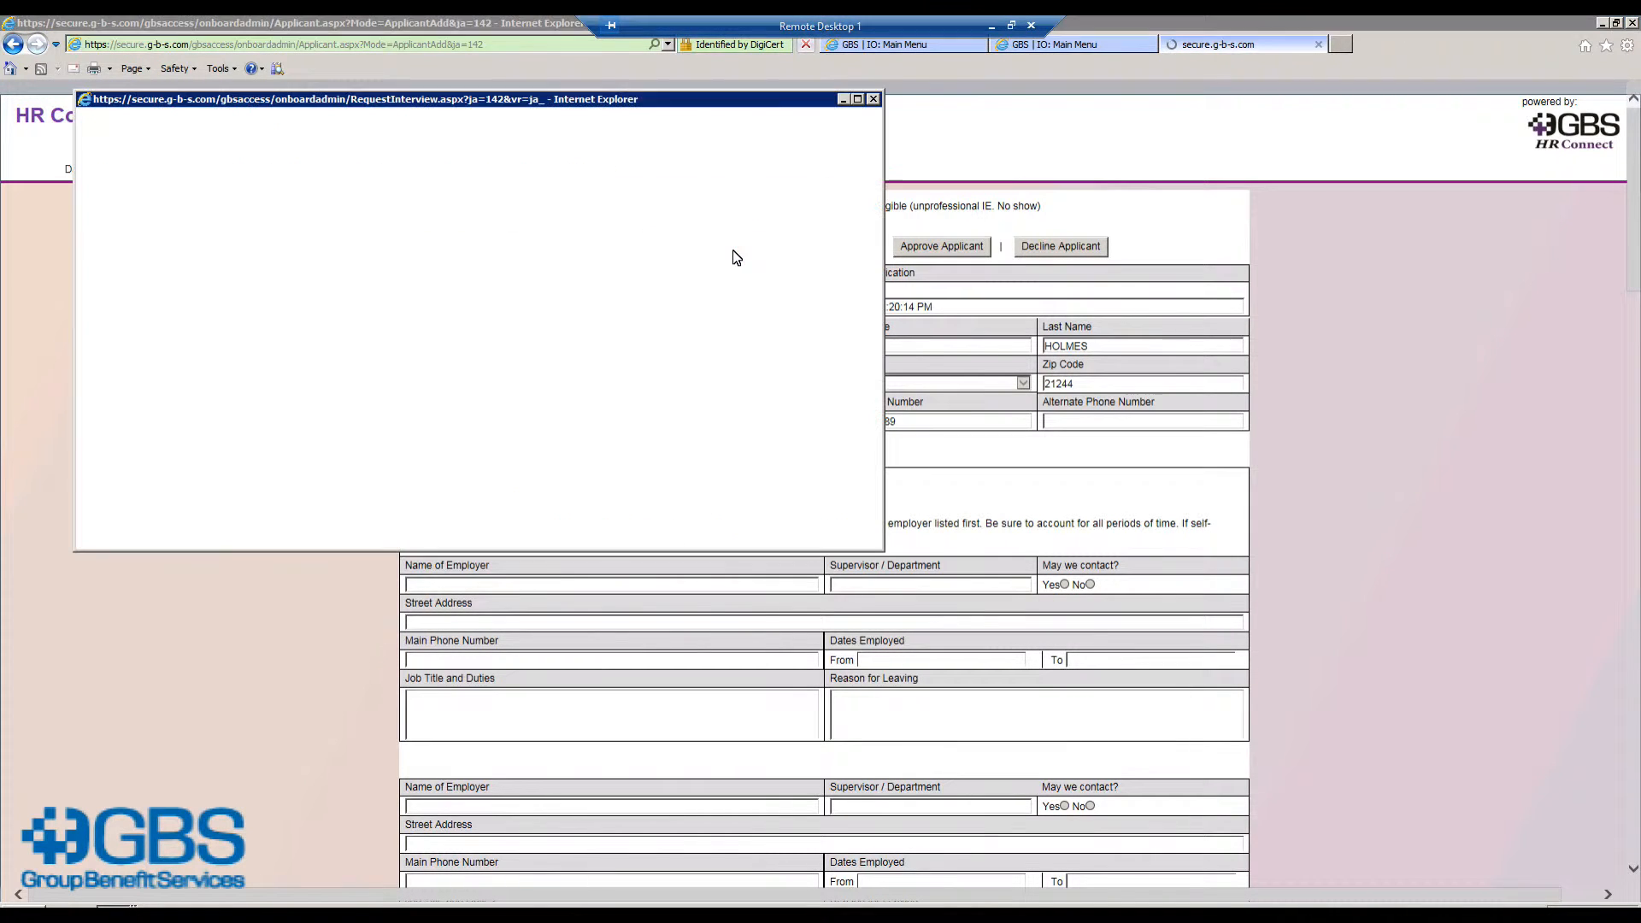
# Step: Make it an office interview on 03/05/2019 at 10:00am
pyautogui.click(858, 99)
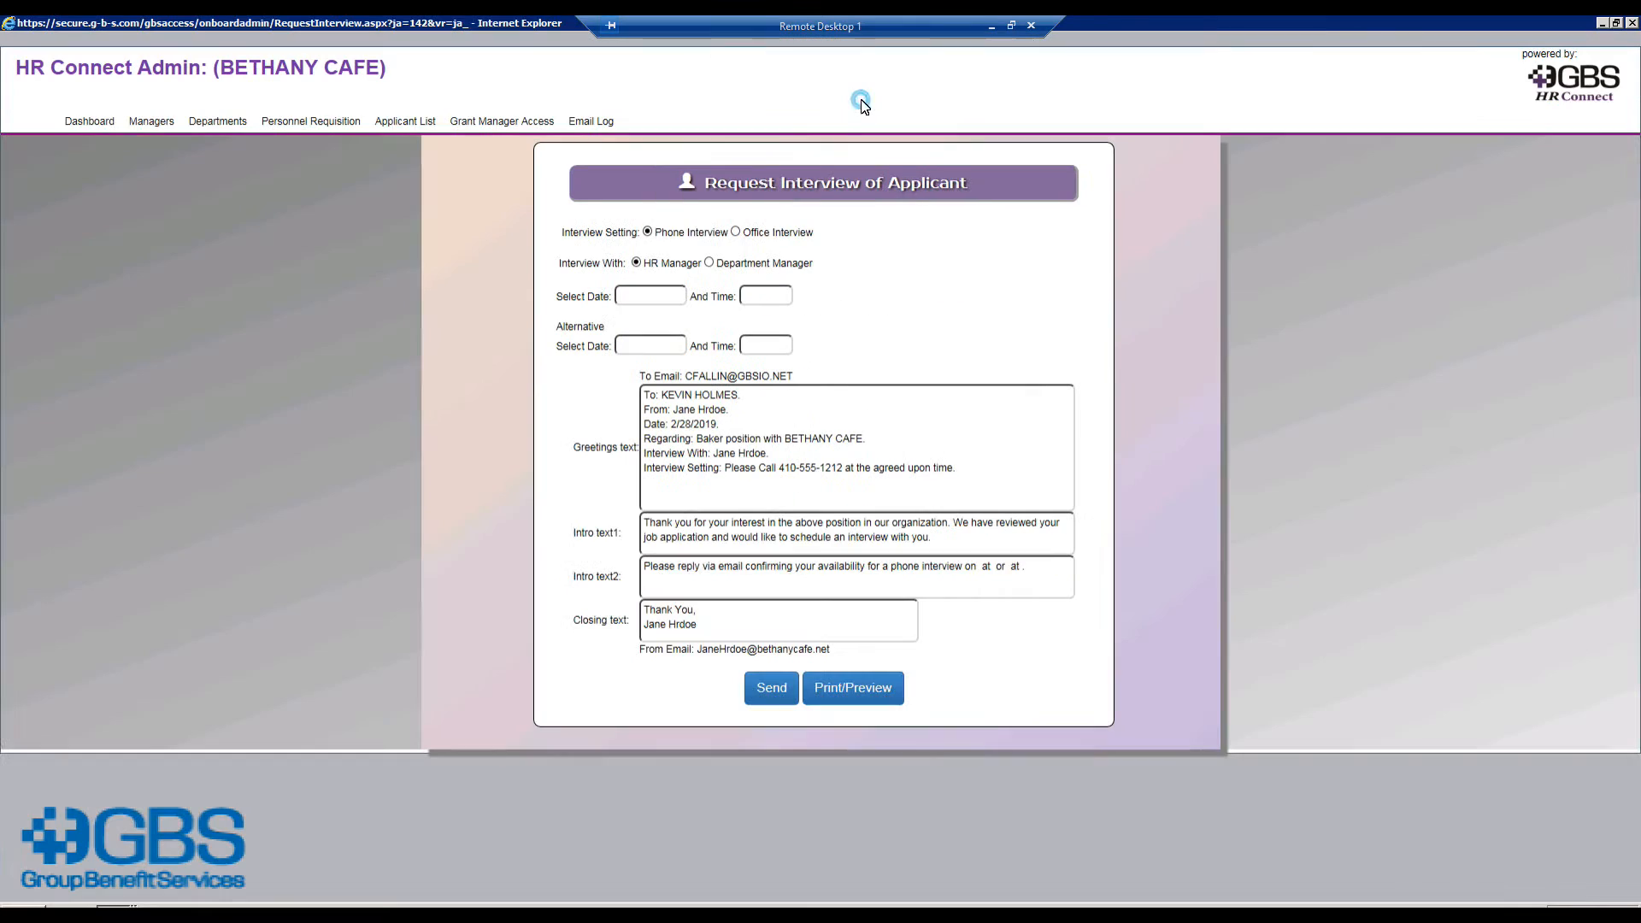
pyautogui.click(736, 232)
pyautogui.click(641, 298)
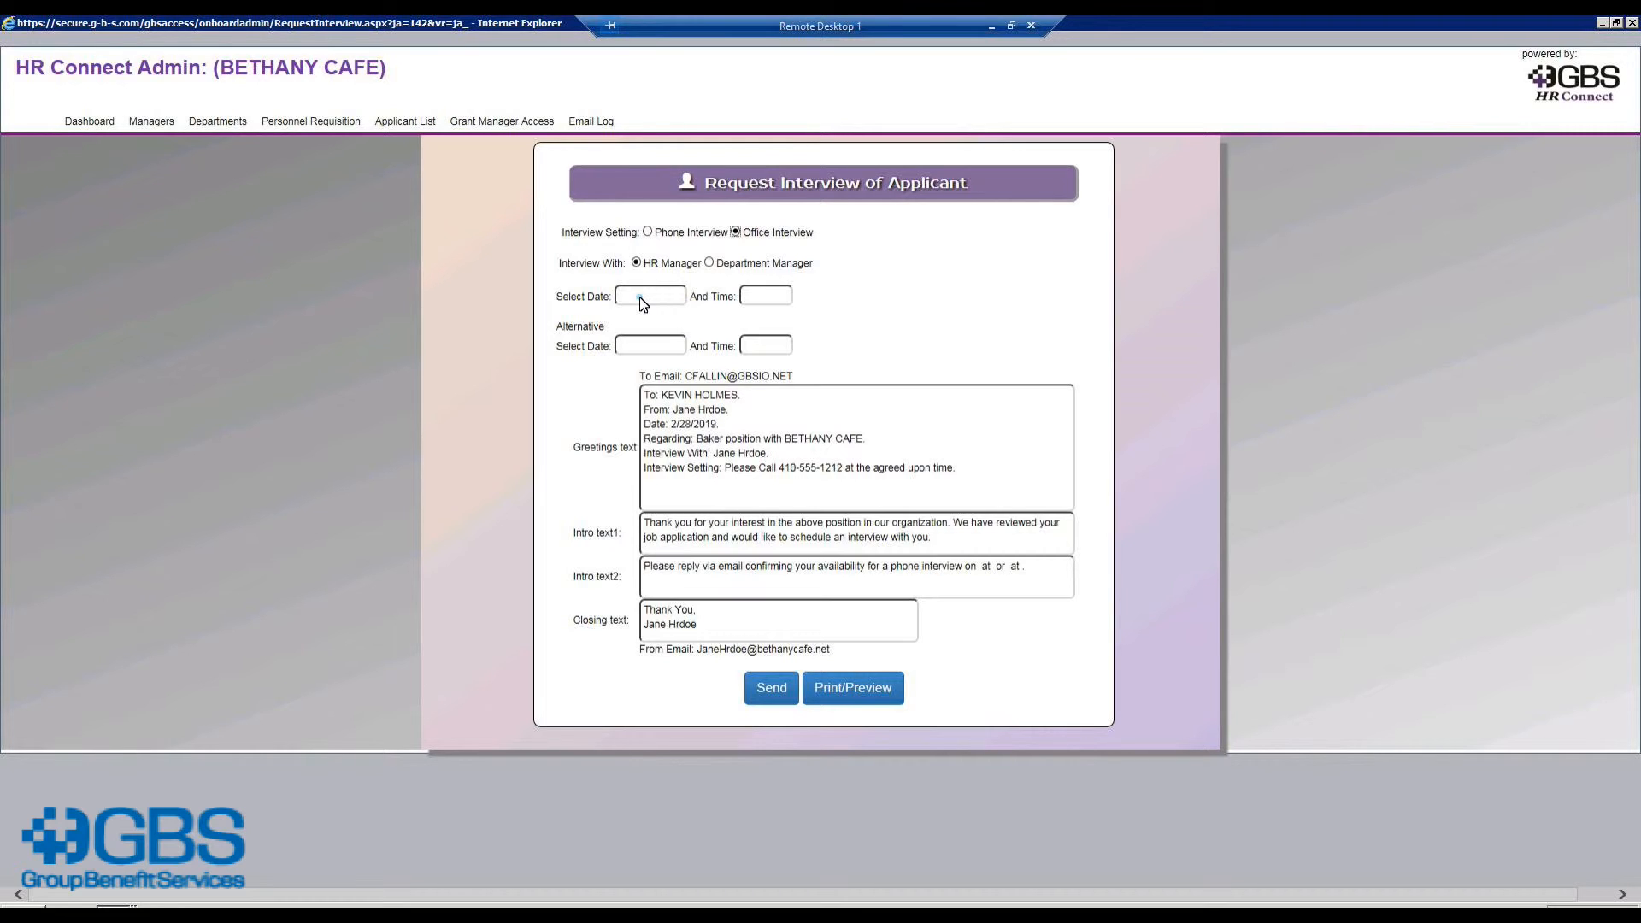
pyautogui.click(642, 303)
pyautogui.write('03')
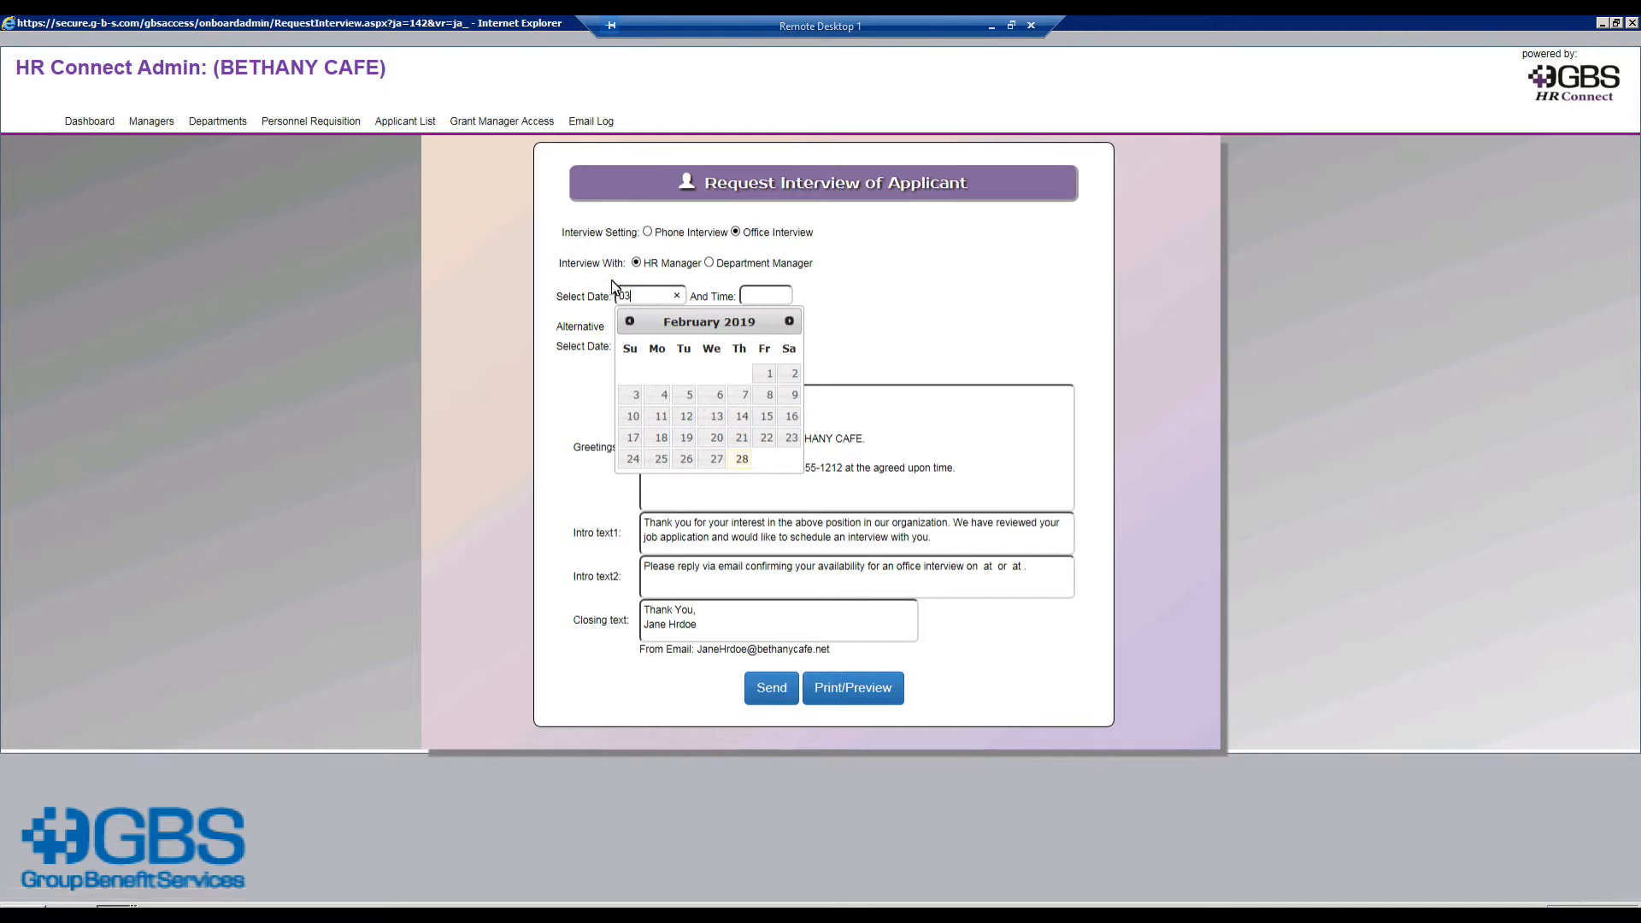
pyautogui.click(637, 299)
pyautogui.click(689, 395)
pyautogui.click(765, 296)
pyautogui.click(769, 409)
# Step: Propose 03/07/2019 at 10:00am as the alternative interview slot
pyautogui.click(650, 345)
pyautogui.click(789, 370)
pyautogui.click(746, 444)
pyautogui.click(765, 346)
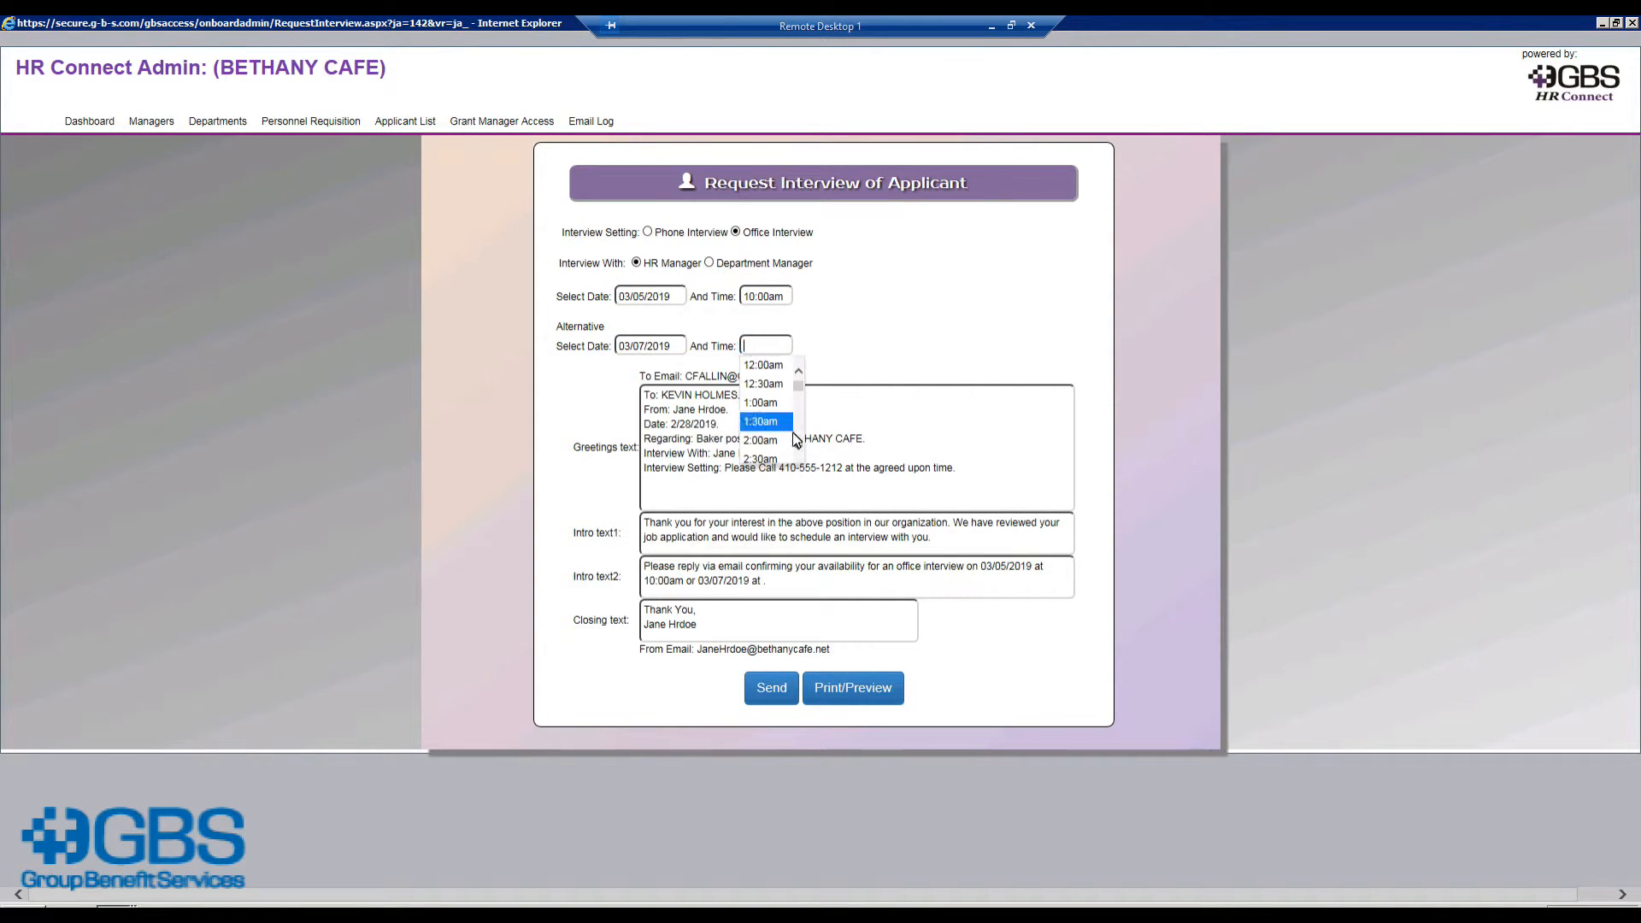
pyautogui.click(780, 460)
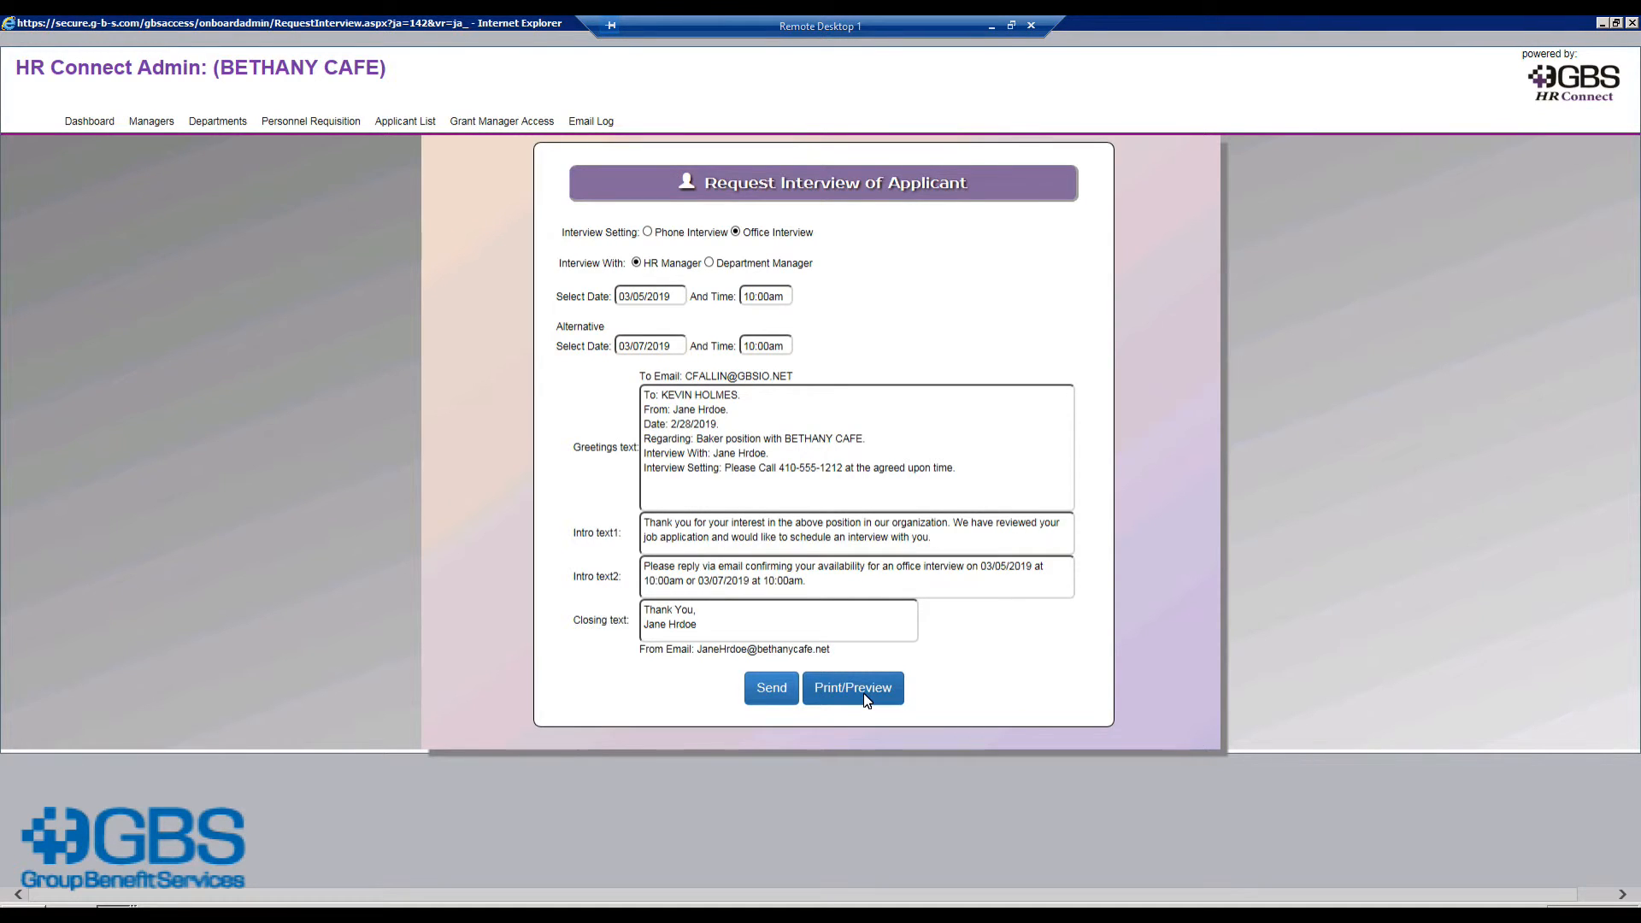
# Step: Reopen the first applicant's record, mark them interviewed, and bring up the decline letter
pyautogui.click(415, 125)
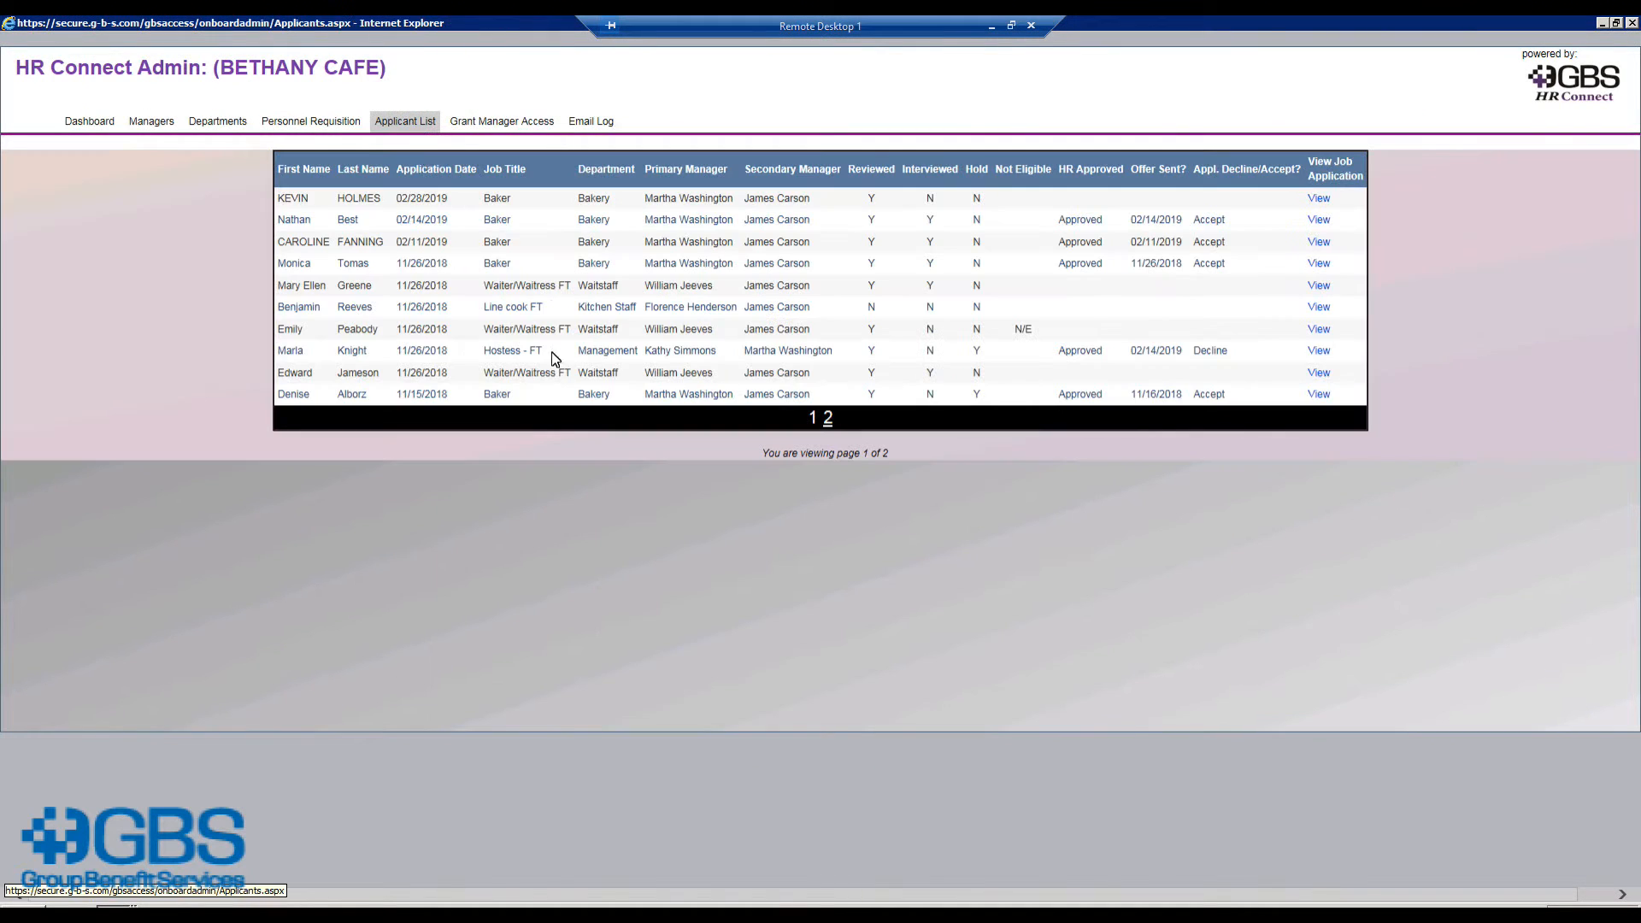
pyautogui.click(1319, 198)
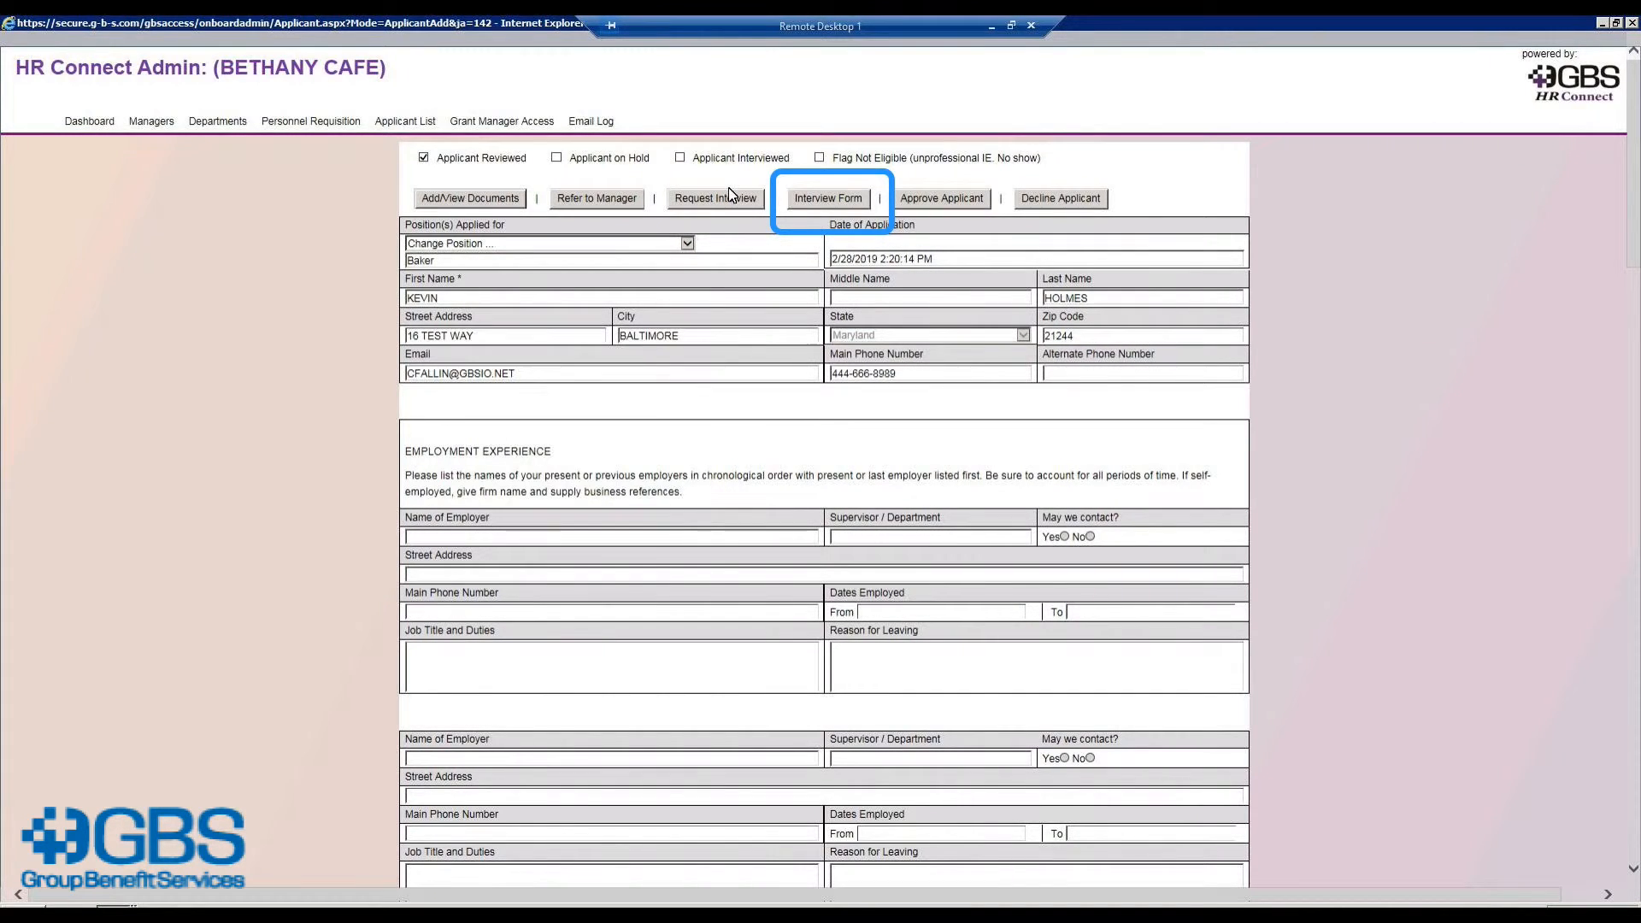
pyautogui.click(681, 158)
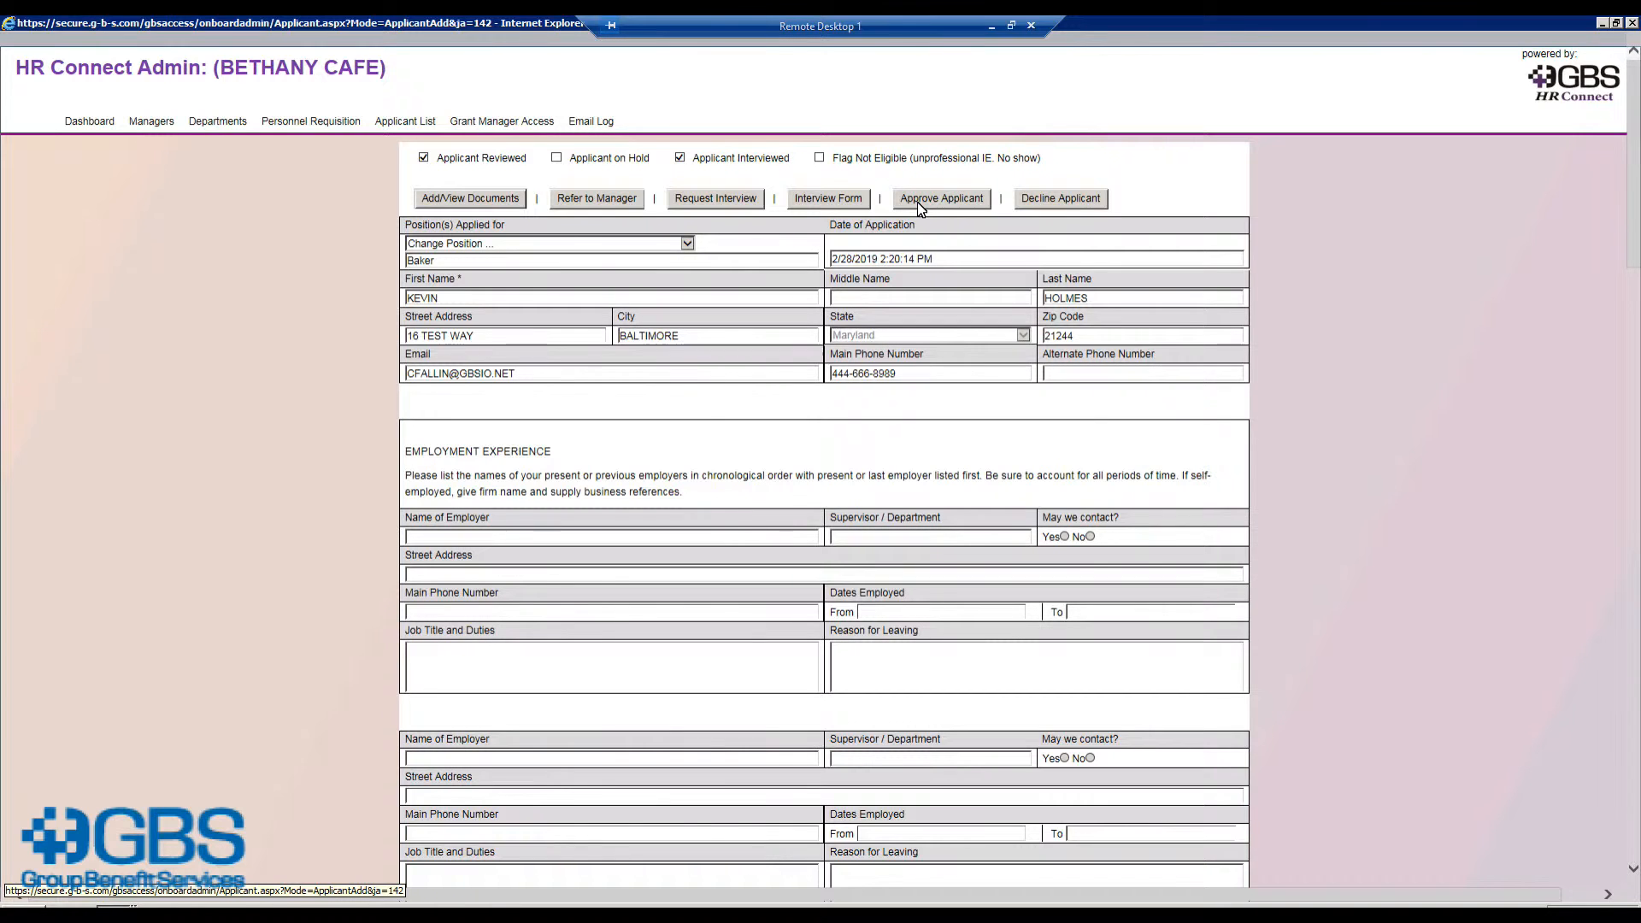
pyautogui.click(1040, 205)
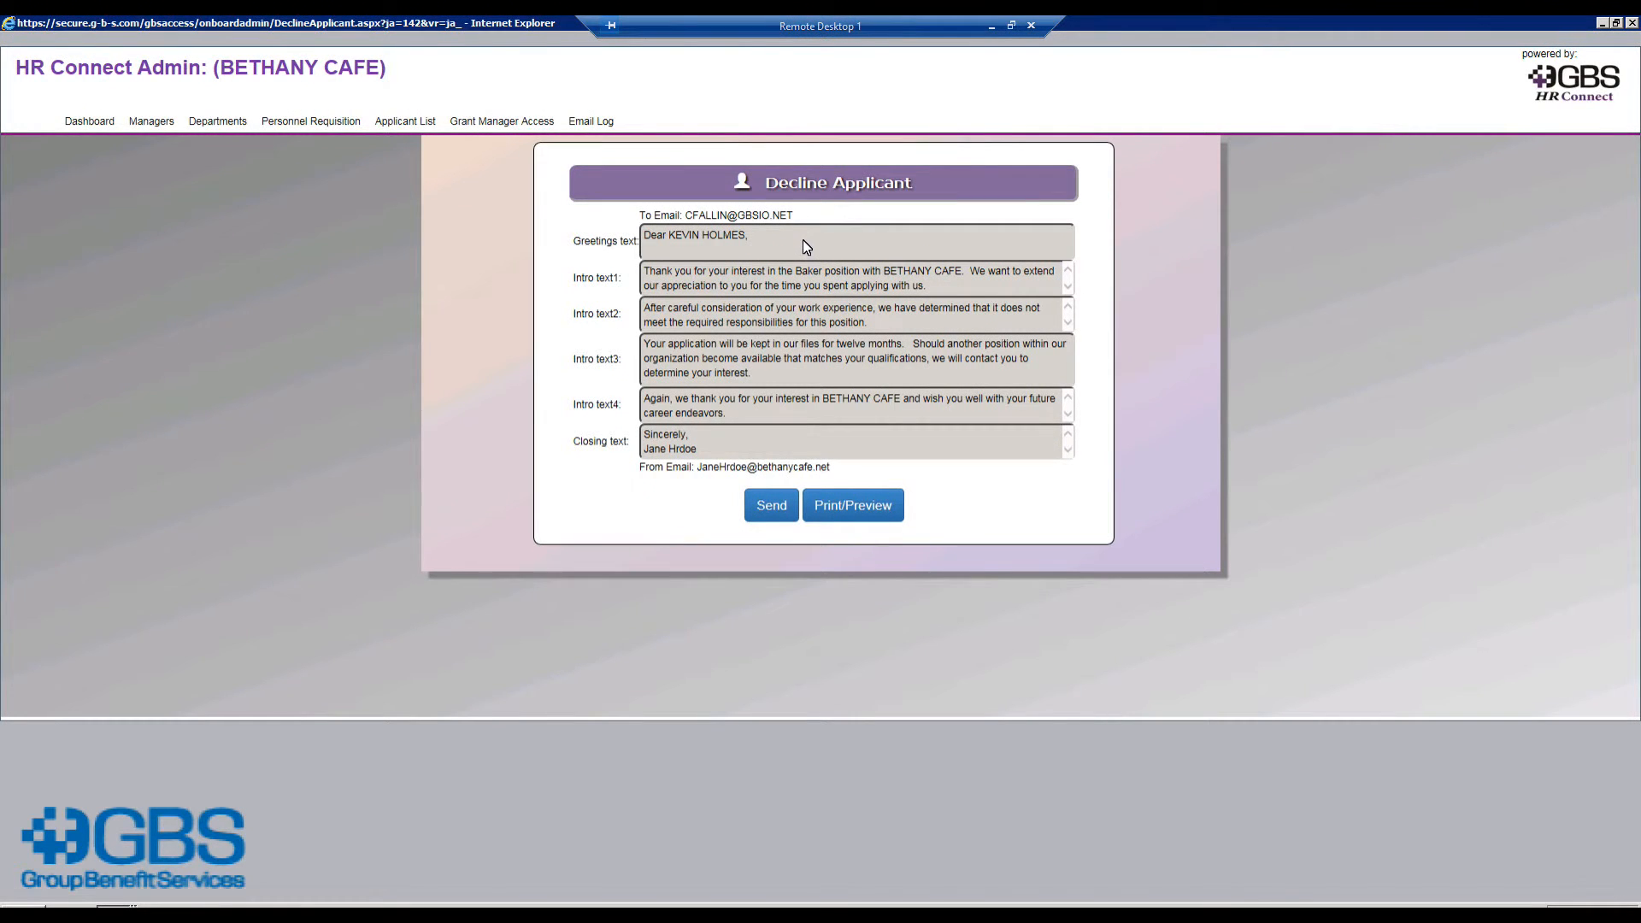
# Step: Return to the Baker applicant's application and approve them to start a job offer
pyautogui.click(422, 124)
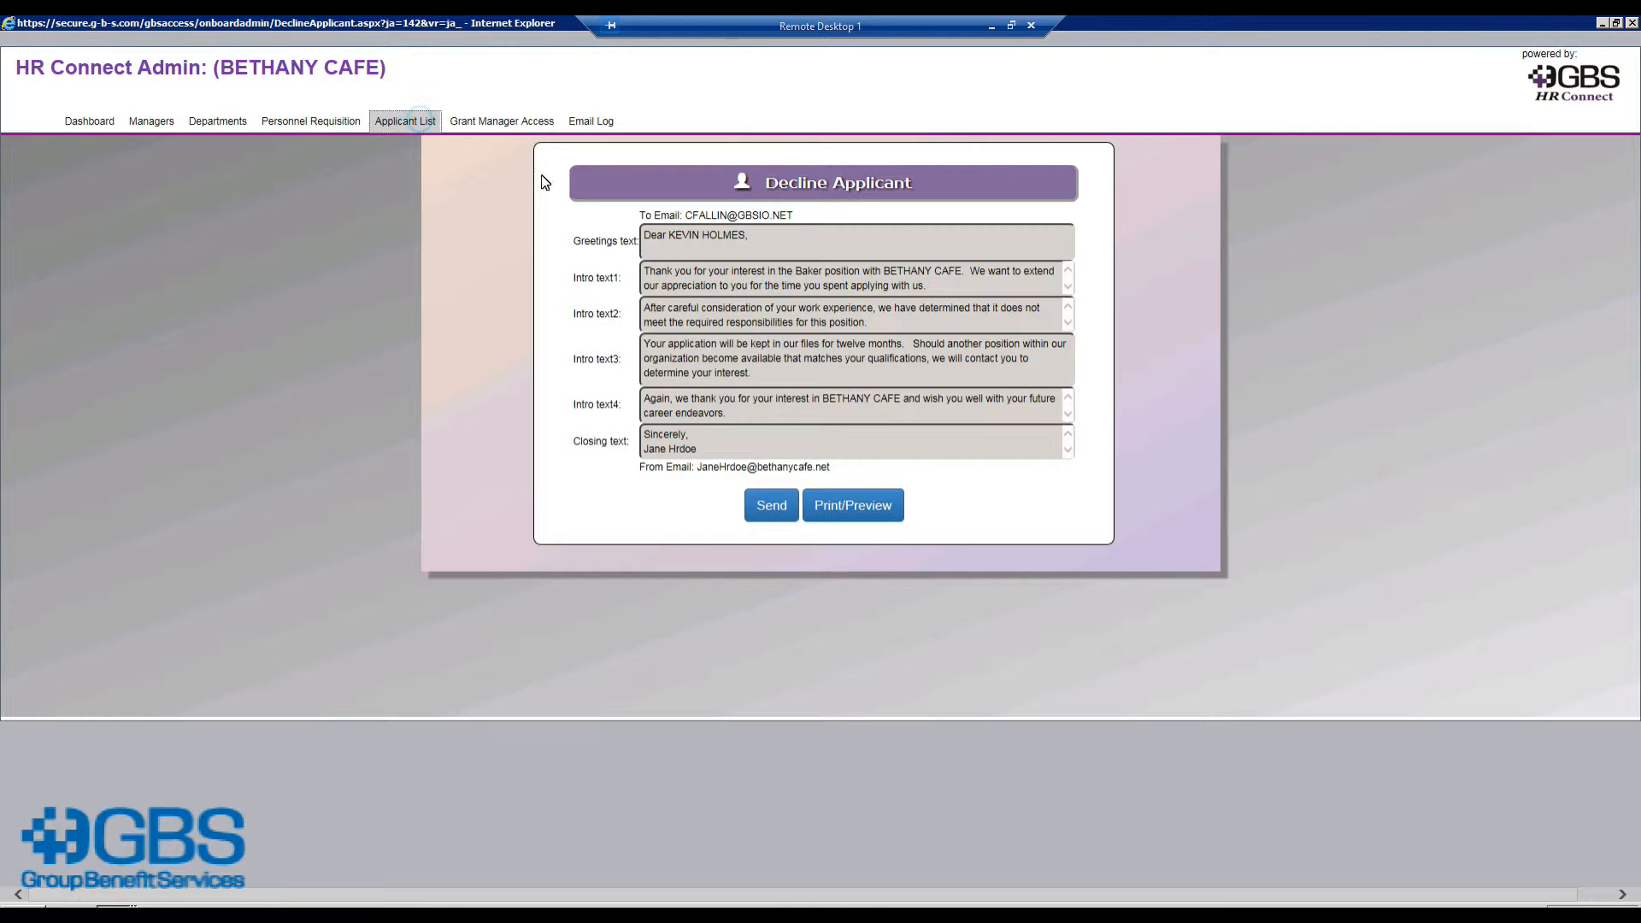
pyautogui.click(1333, 212)
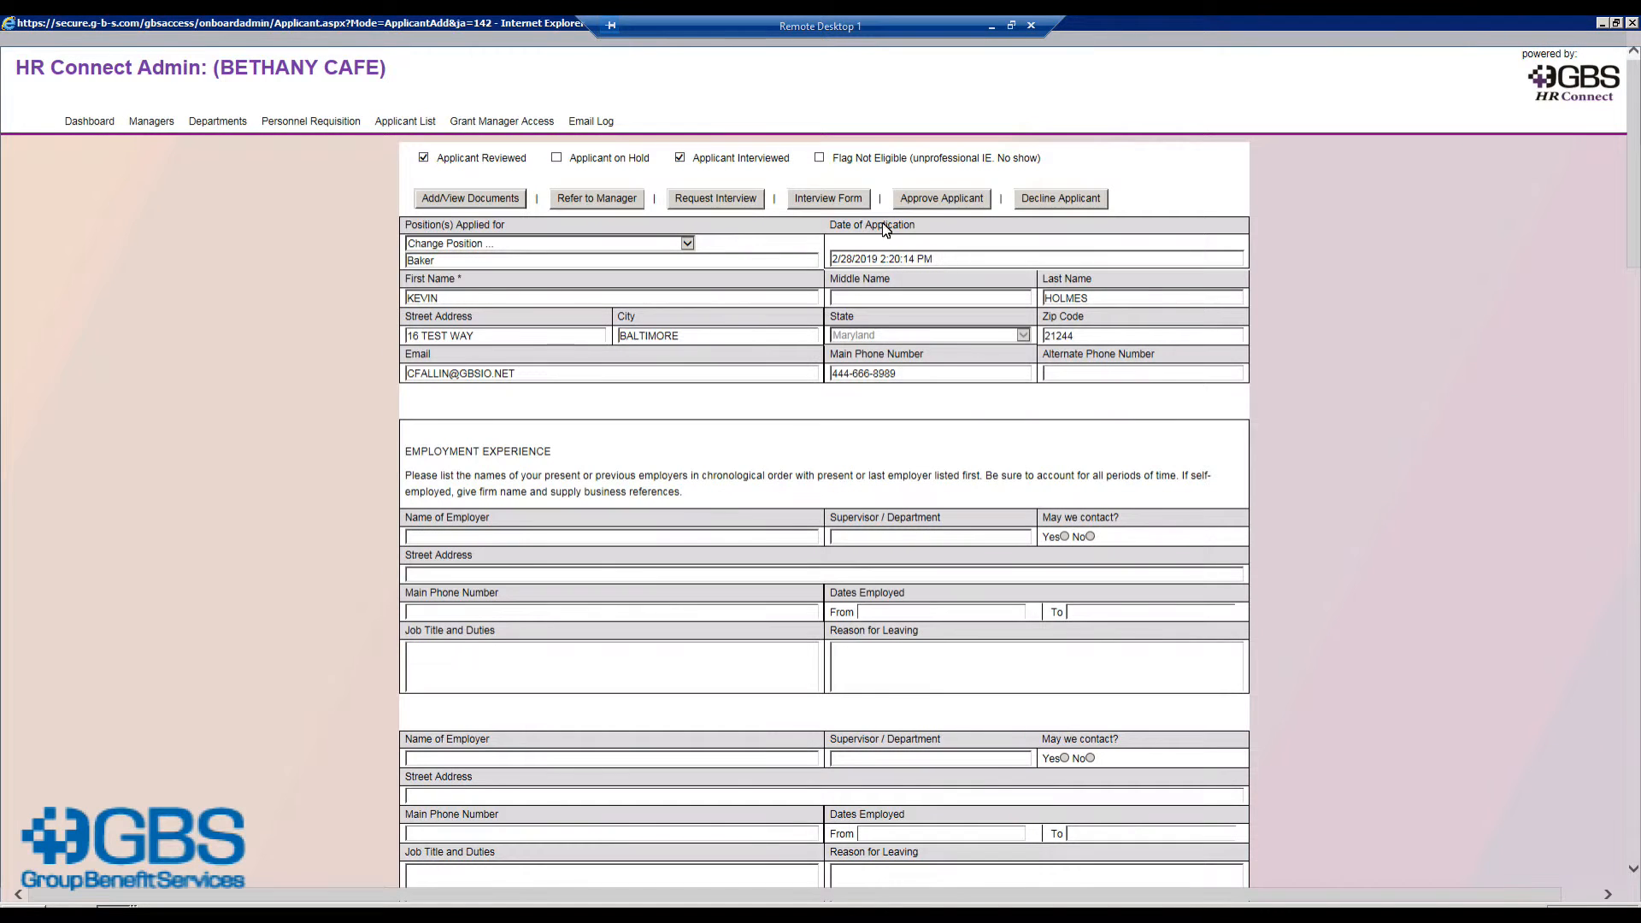
pyautogui.click(931, 202)
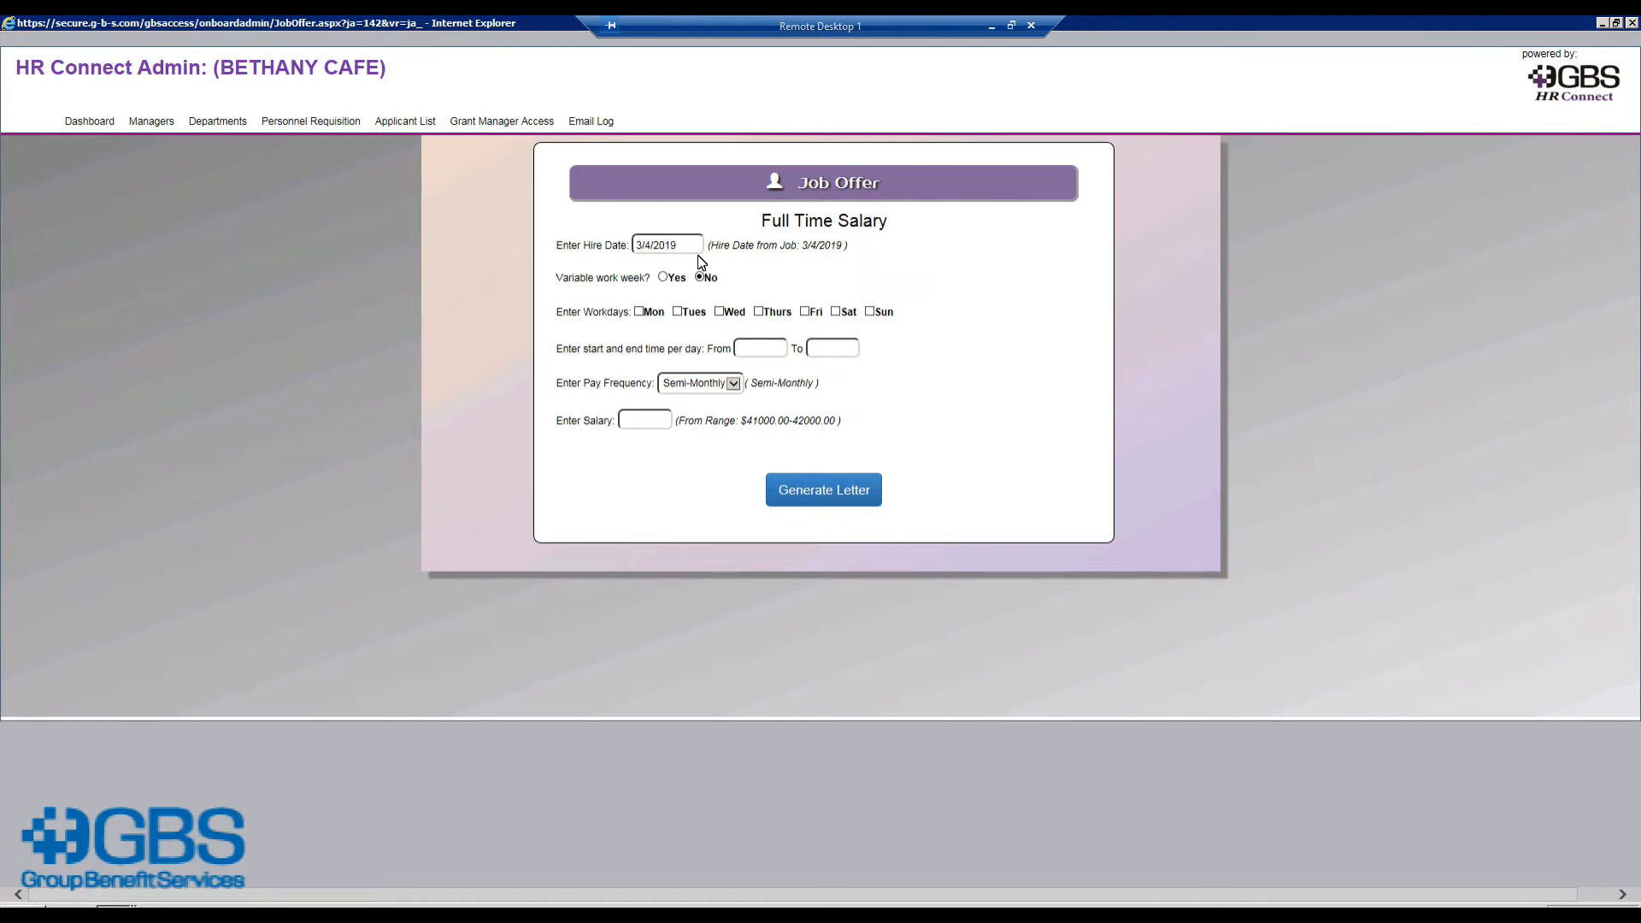
# Step: Set the hire date to March 11, 2019 and mark Monday, Tuesday and Wednesday as workdays
pyautogui.click(685, 246)
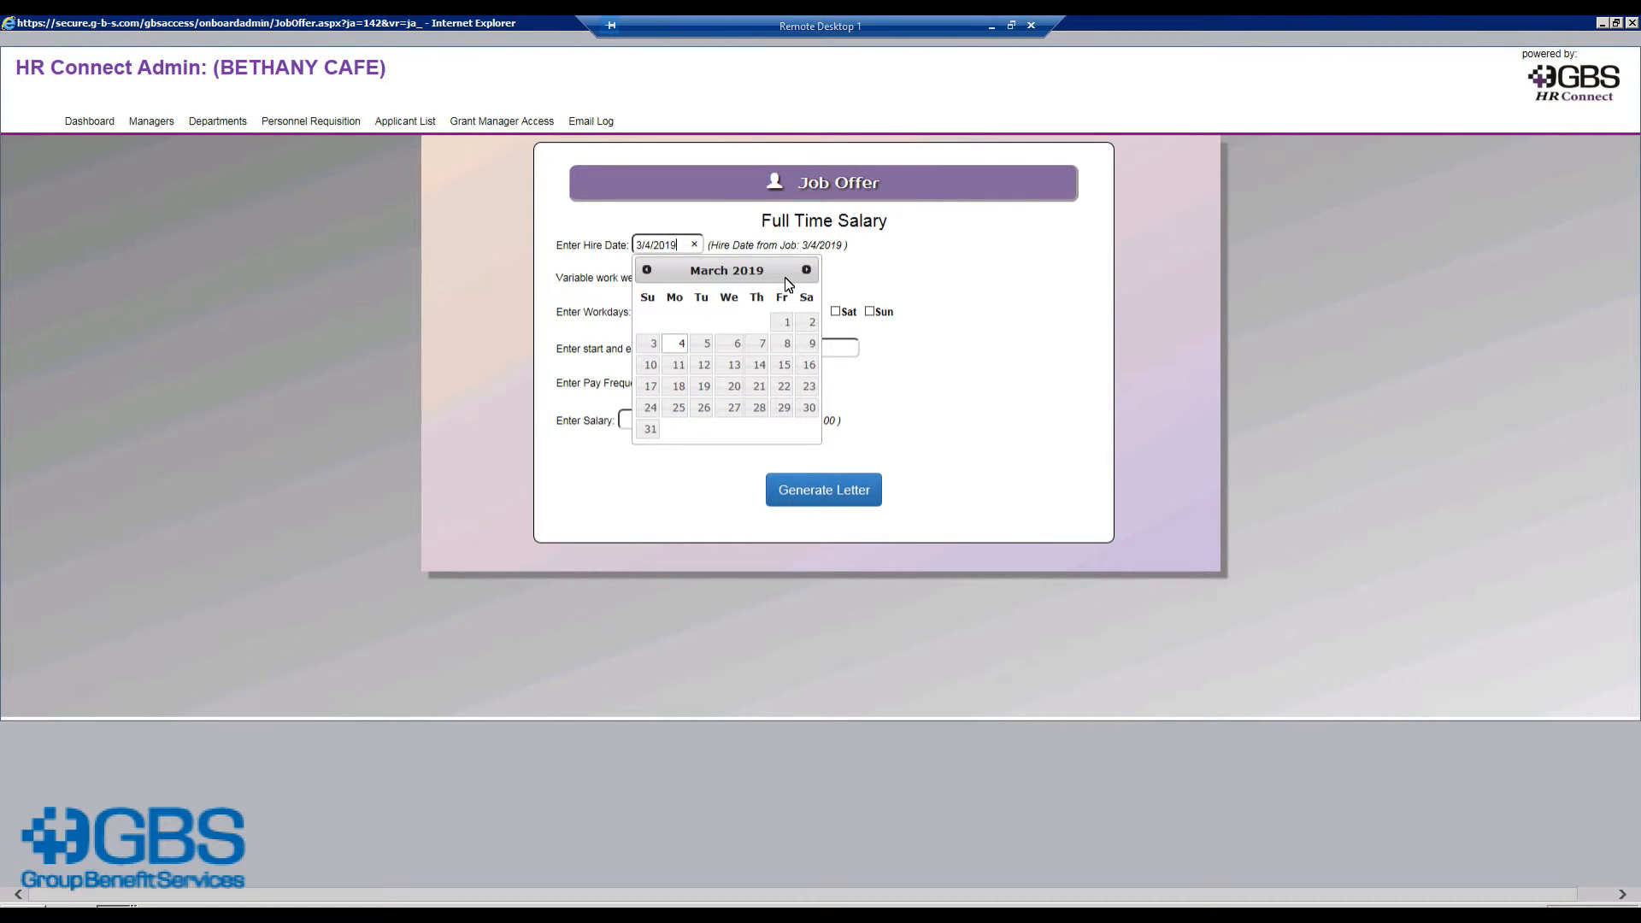
pyautogui.click(676, 366)
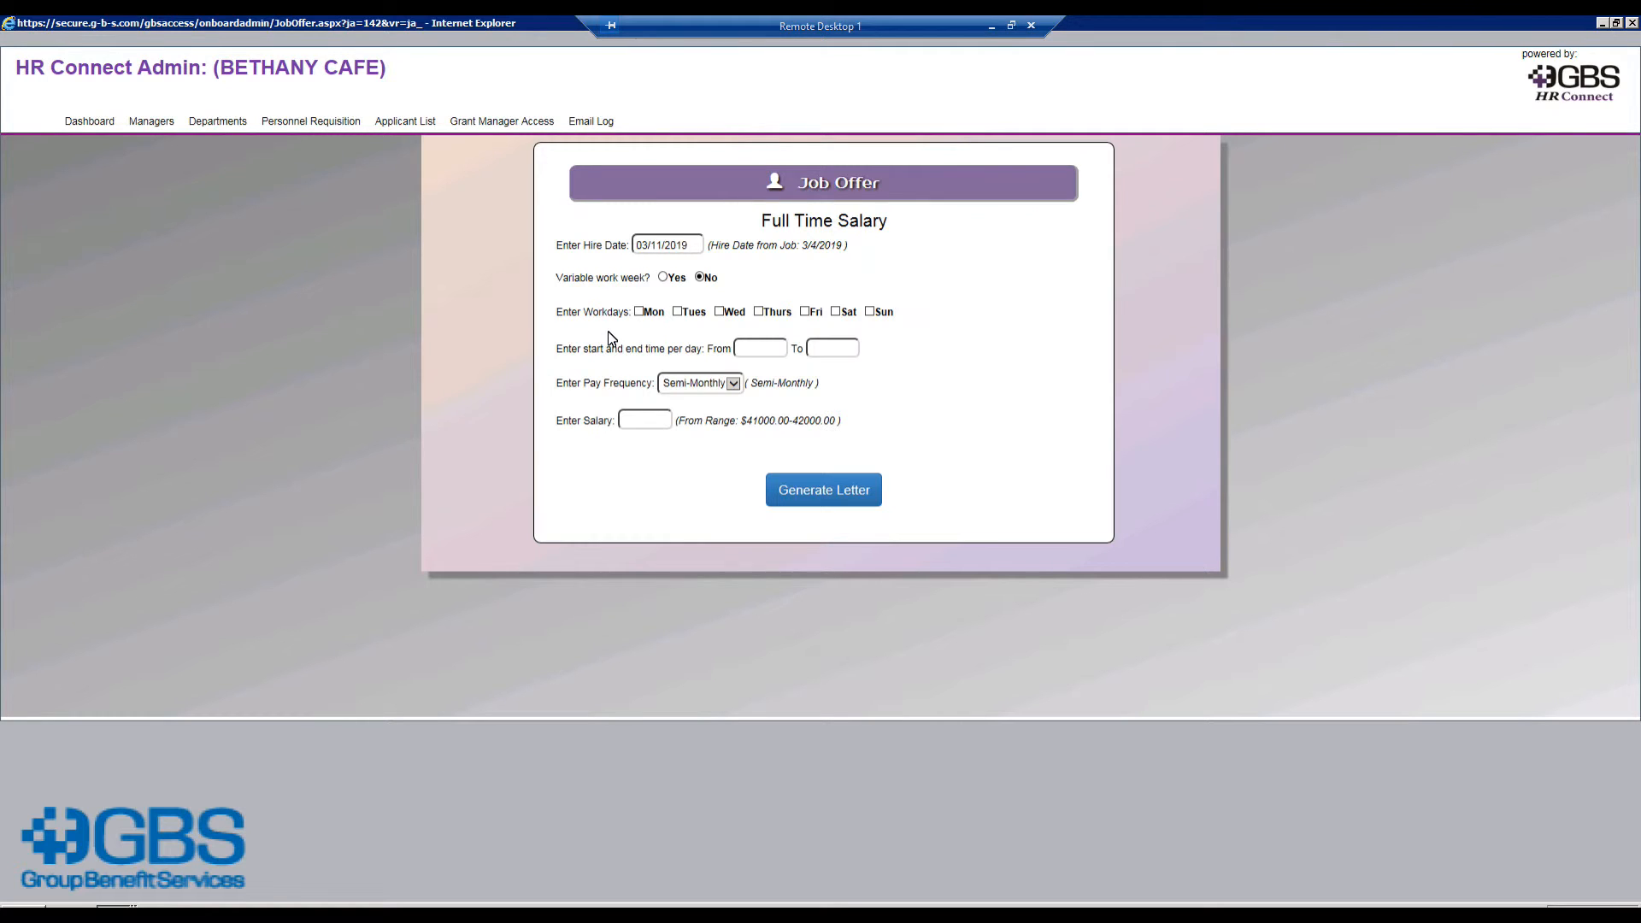
pyautogui.click(640, 313)
pyautogui.click(677, 312)
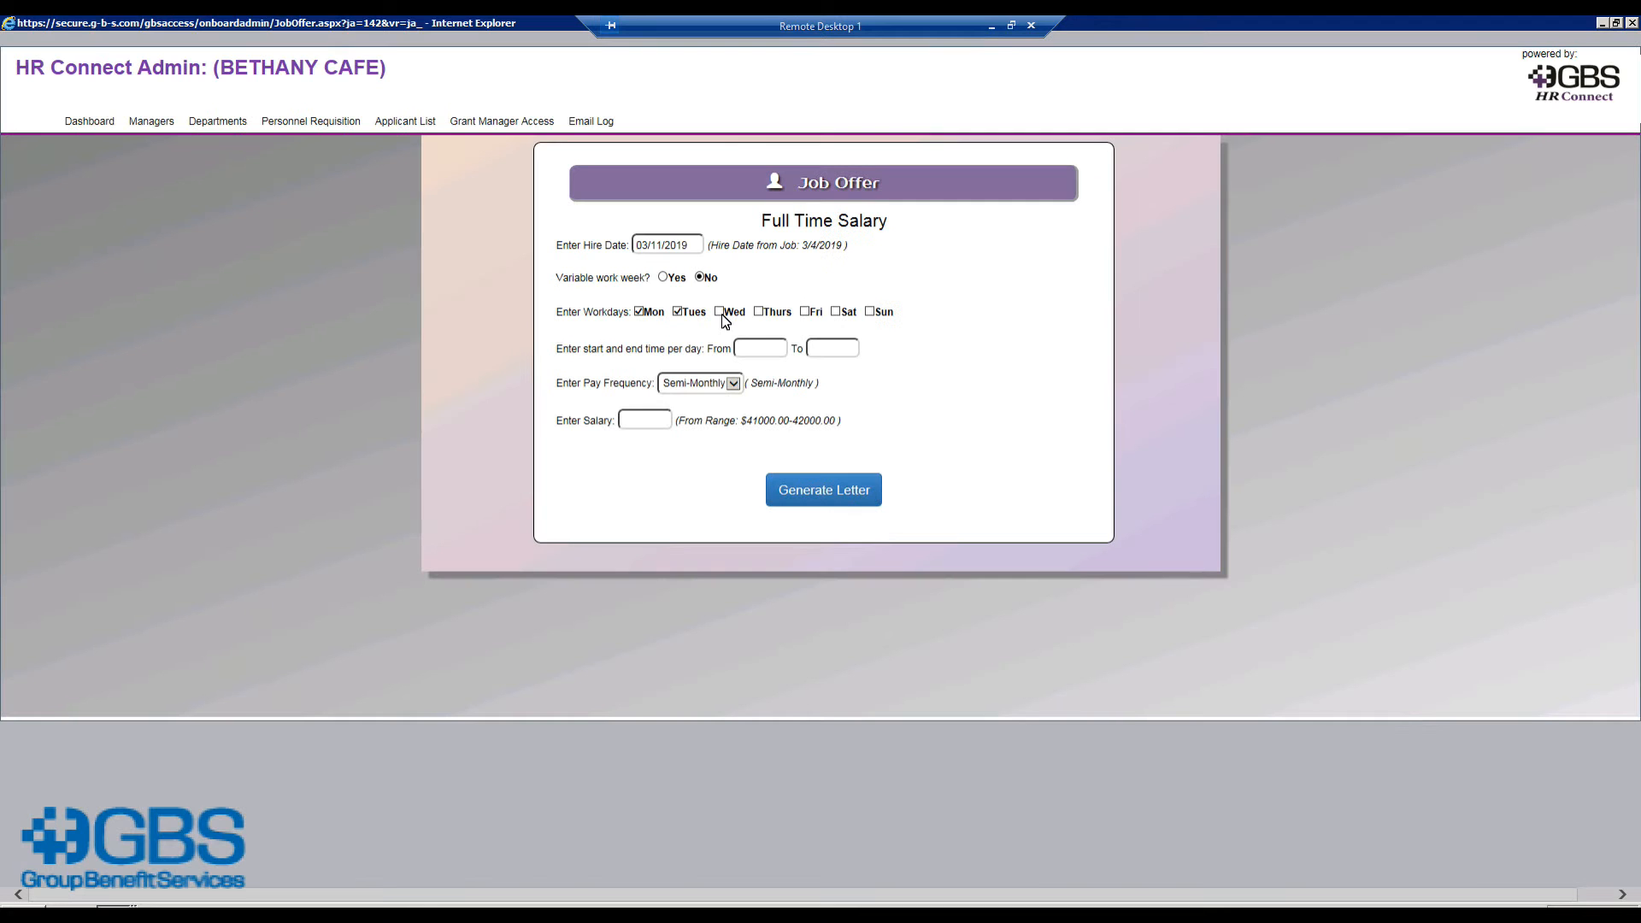
pyautogui.click(720, 313)
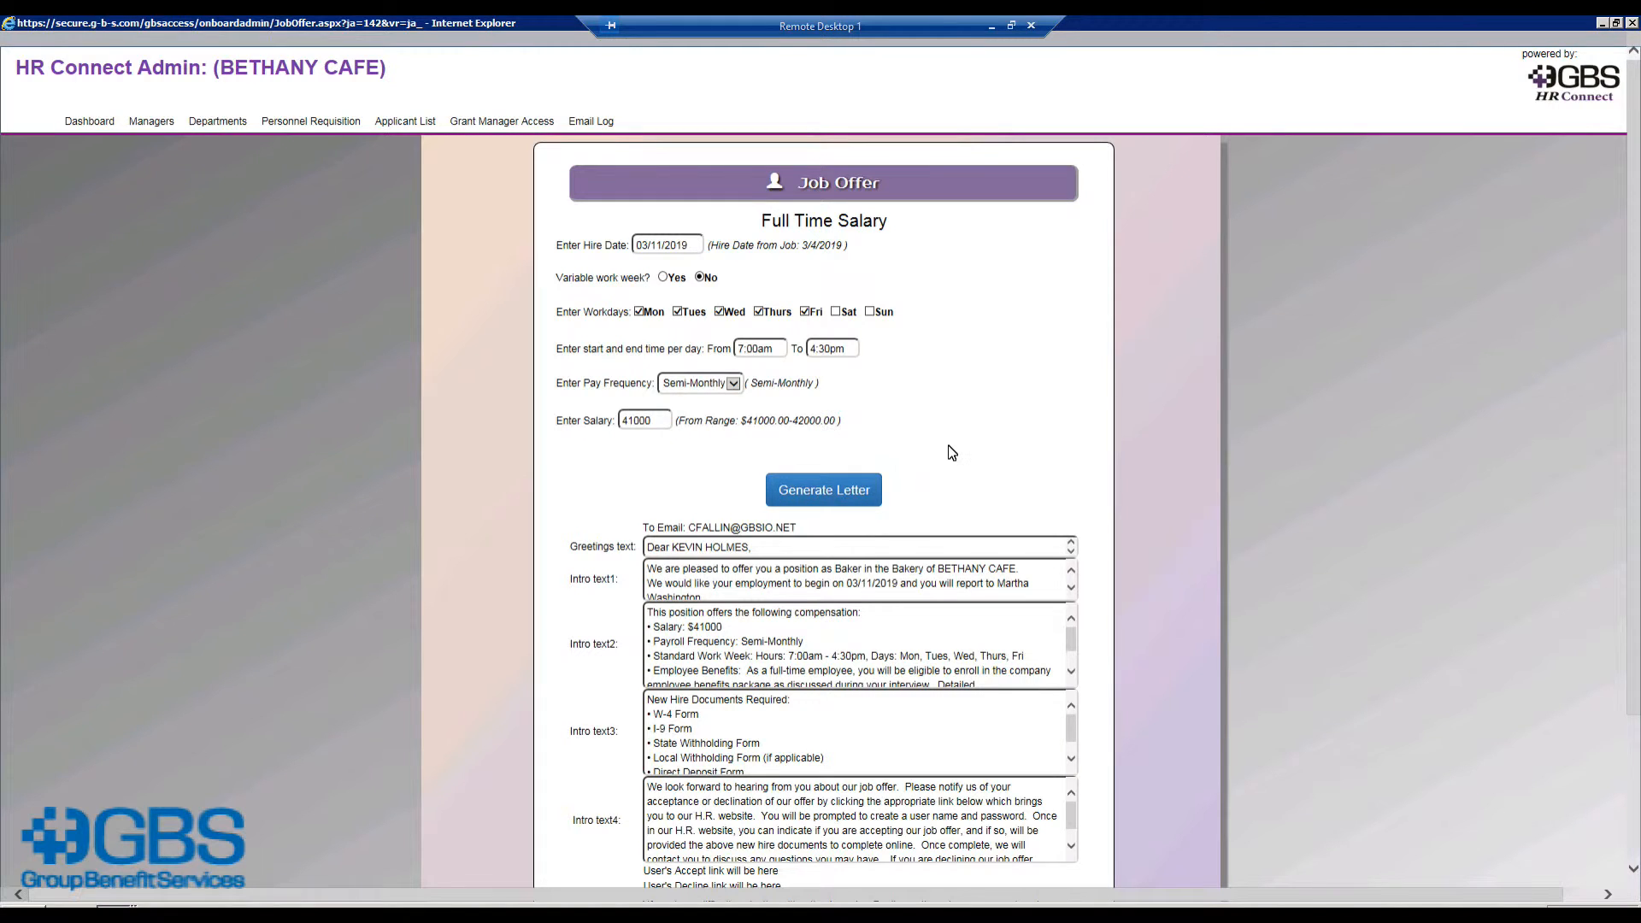
# Step: Send the job offer letter to the applicant's e-mail and acknowledge the sent confirmation
pyautogui.scroll(-2, 952, 453)
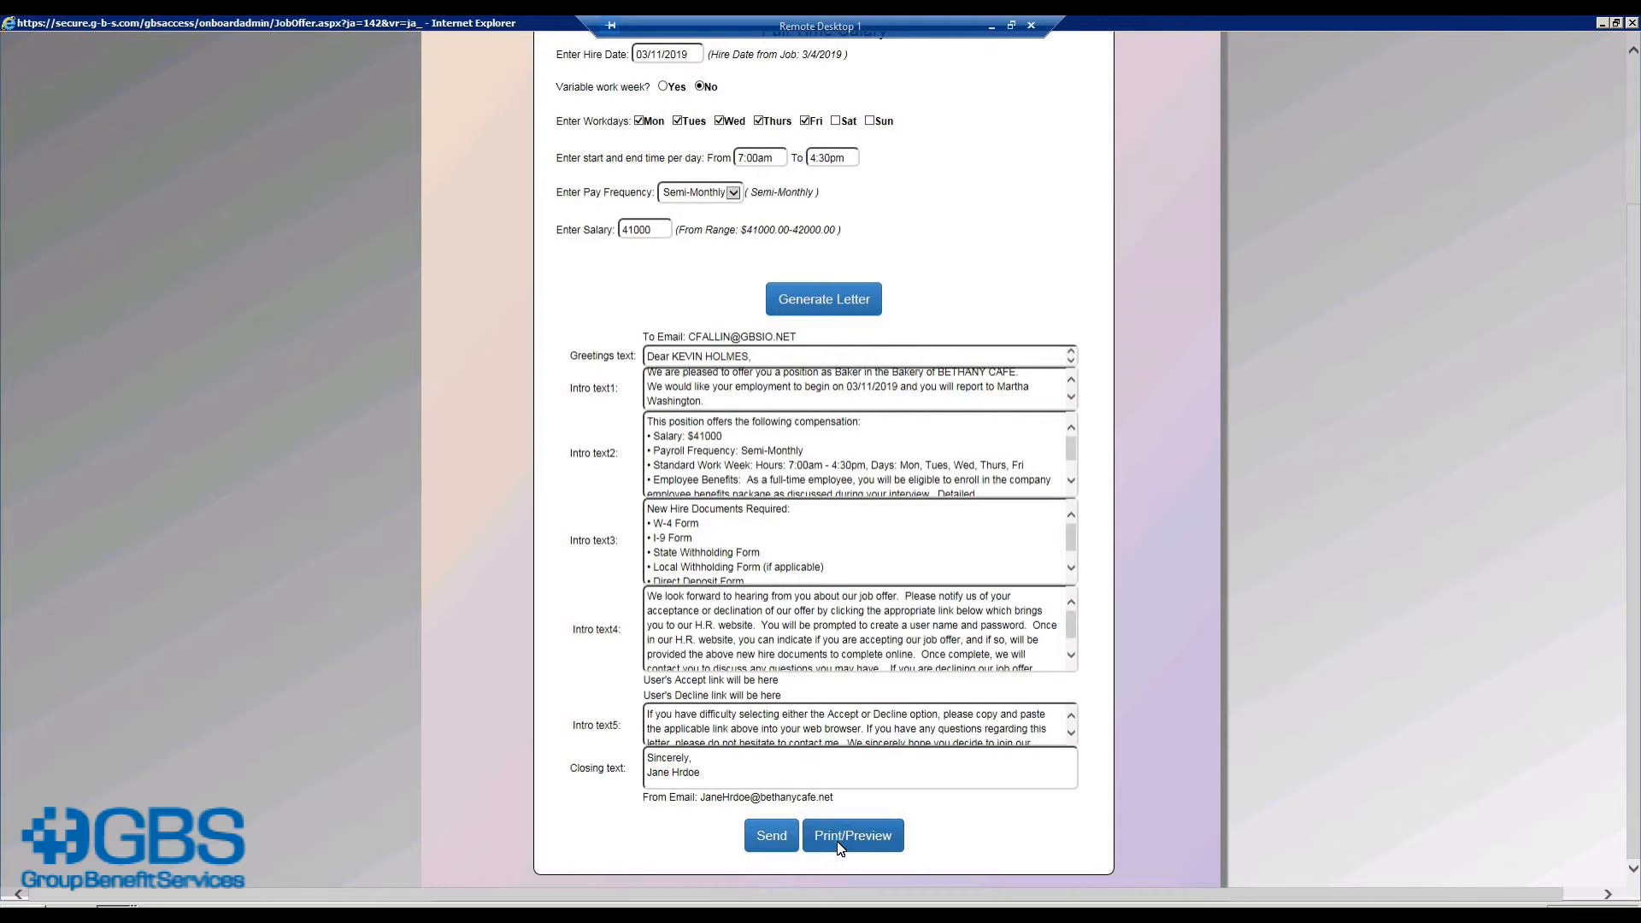
pyautogui.click(774, 841)
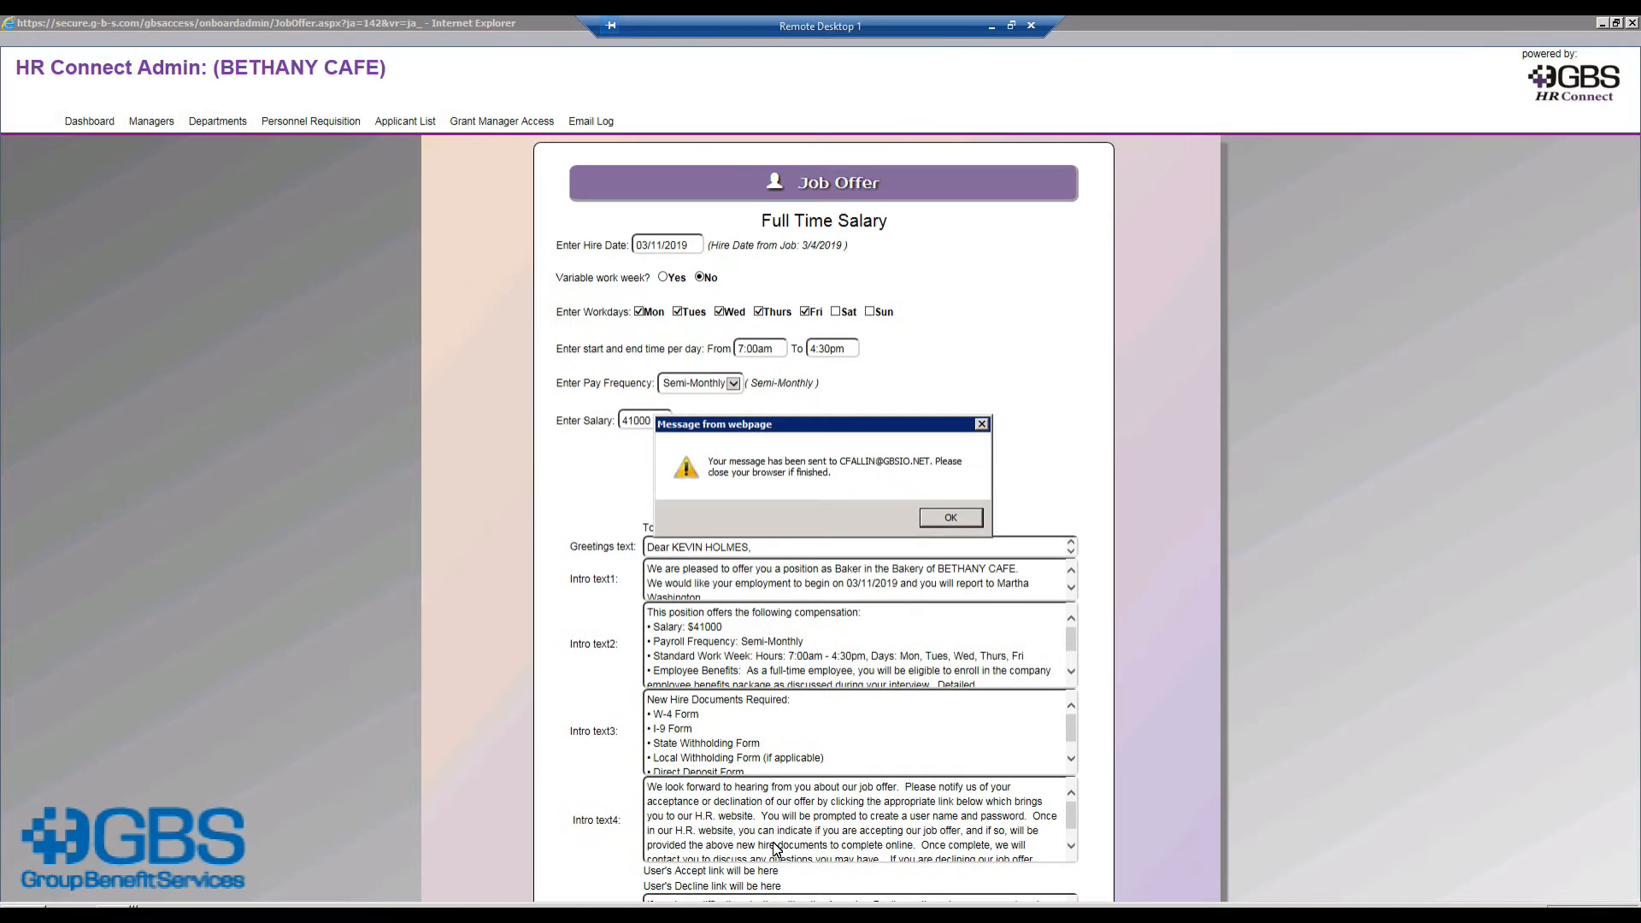
pyautogui.click(951, 519)
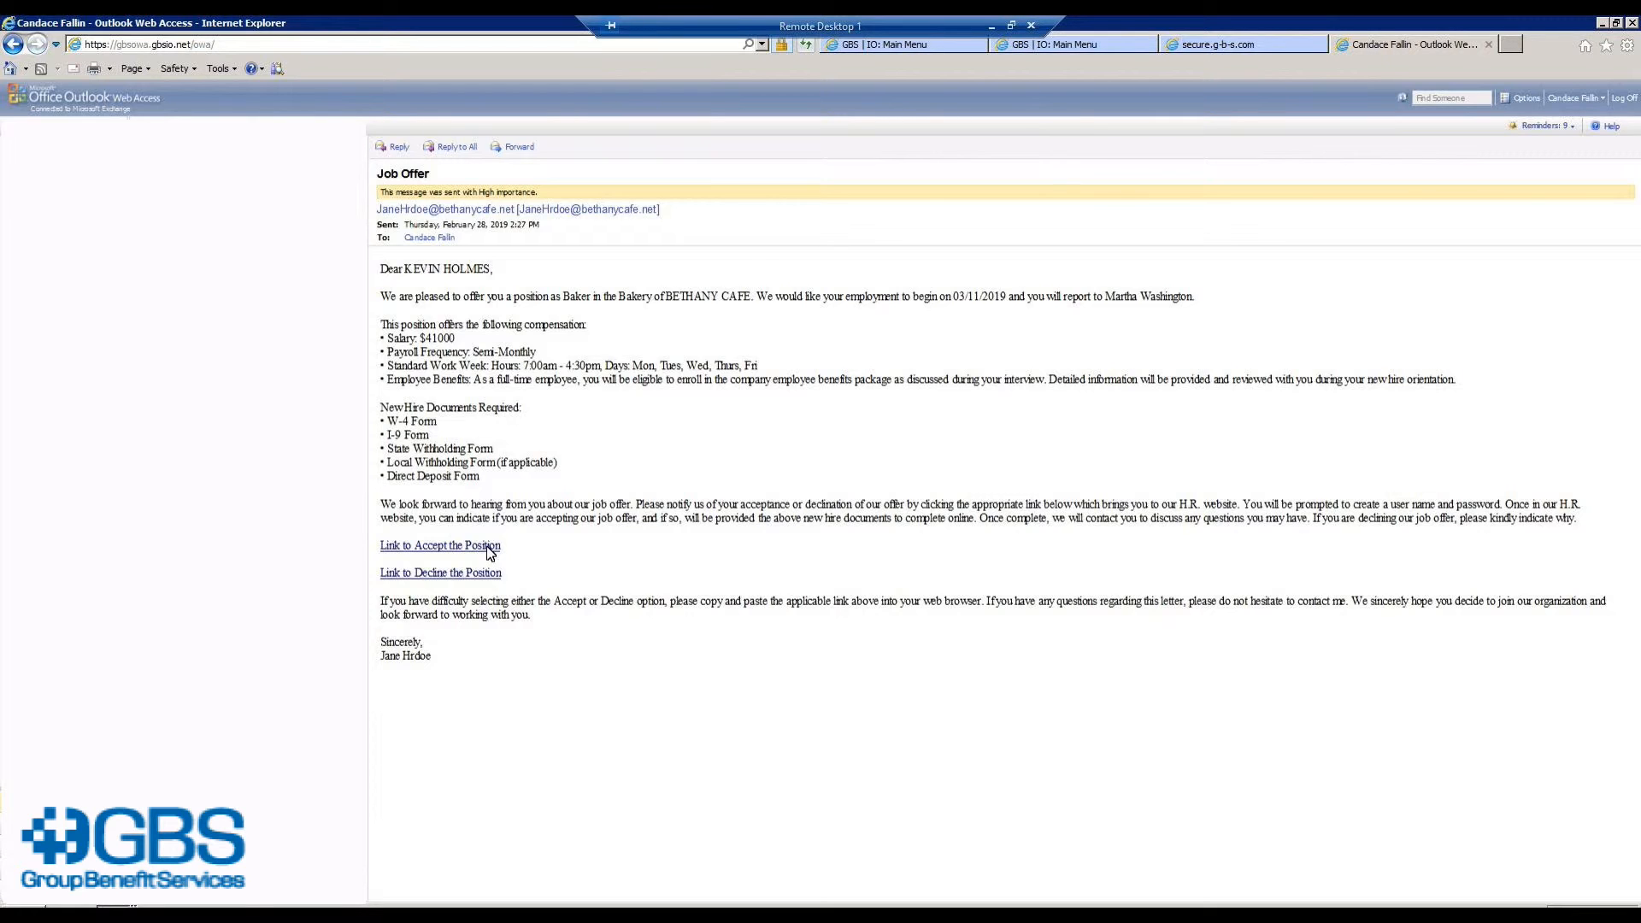
# Step: Accept the Baker position through the acceptance link in the Job Offer e-mail
pyautogui.click(489, 546)
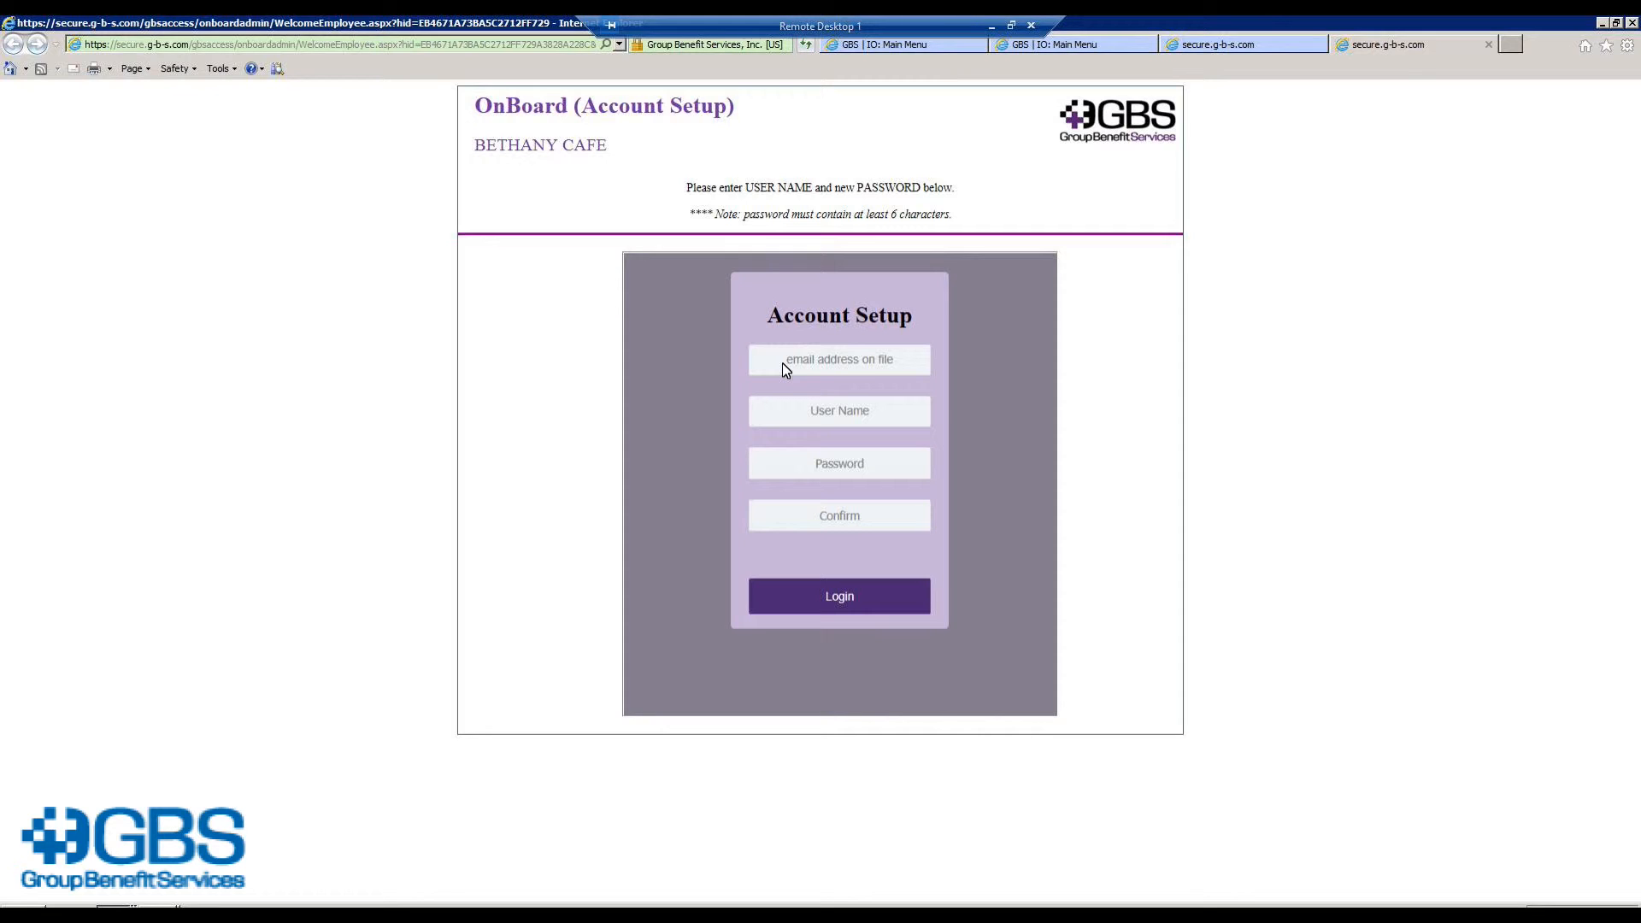
# Step: Create the portal account with the applicant's e-mail address, a chosen user name and password
pyautogui.click(782, 362)
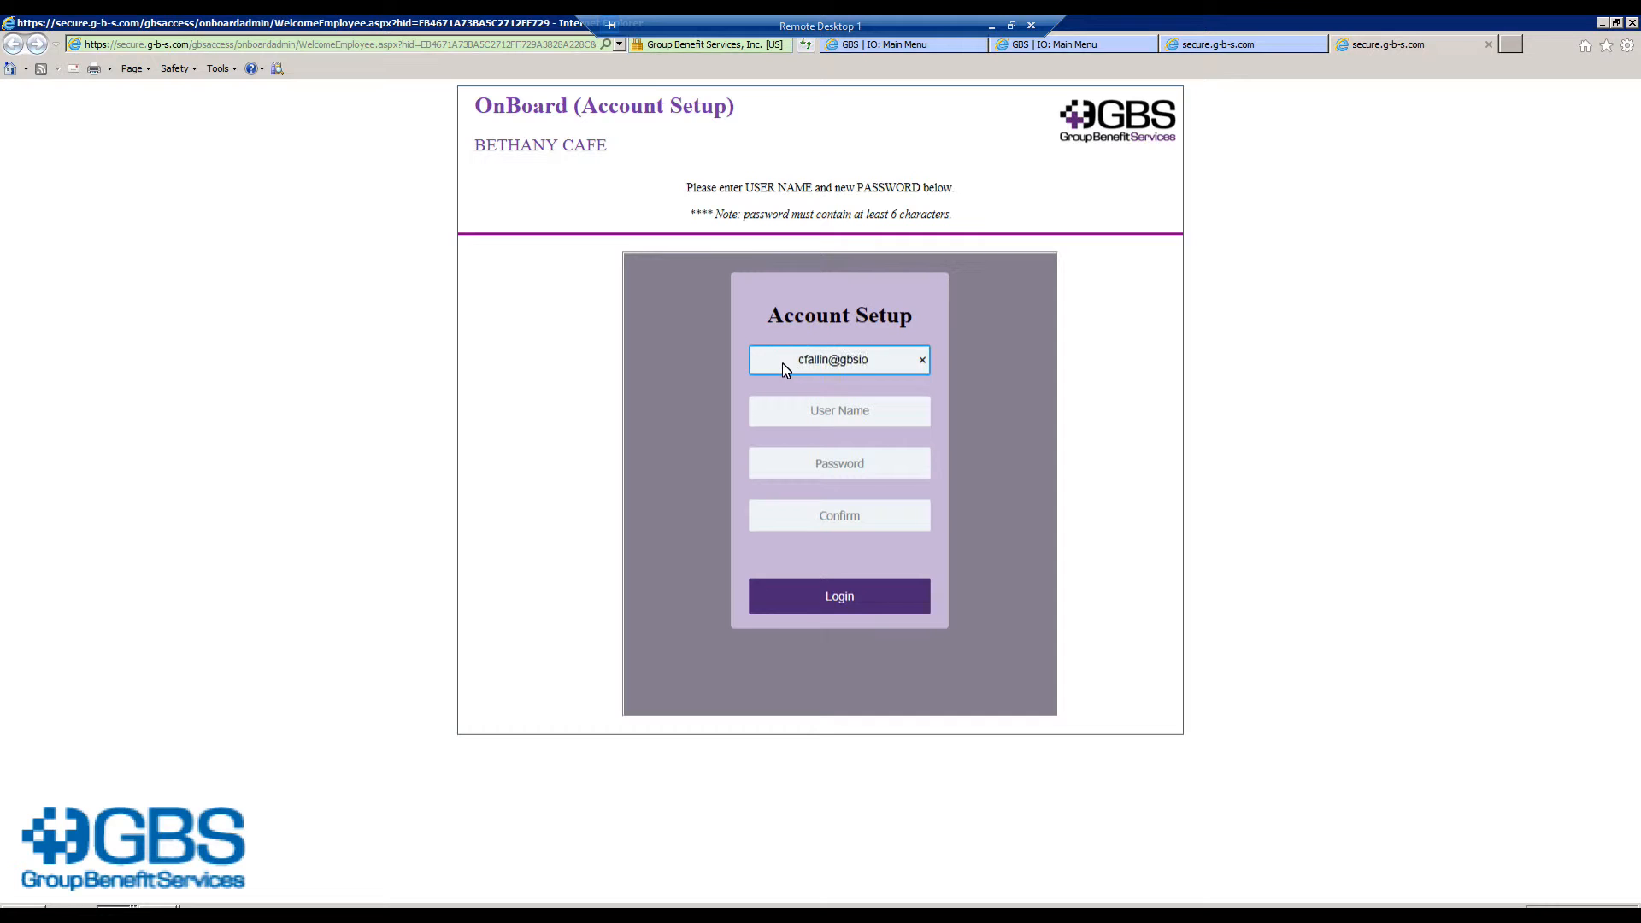
pyautogui.press('Tab')
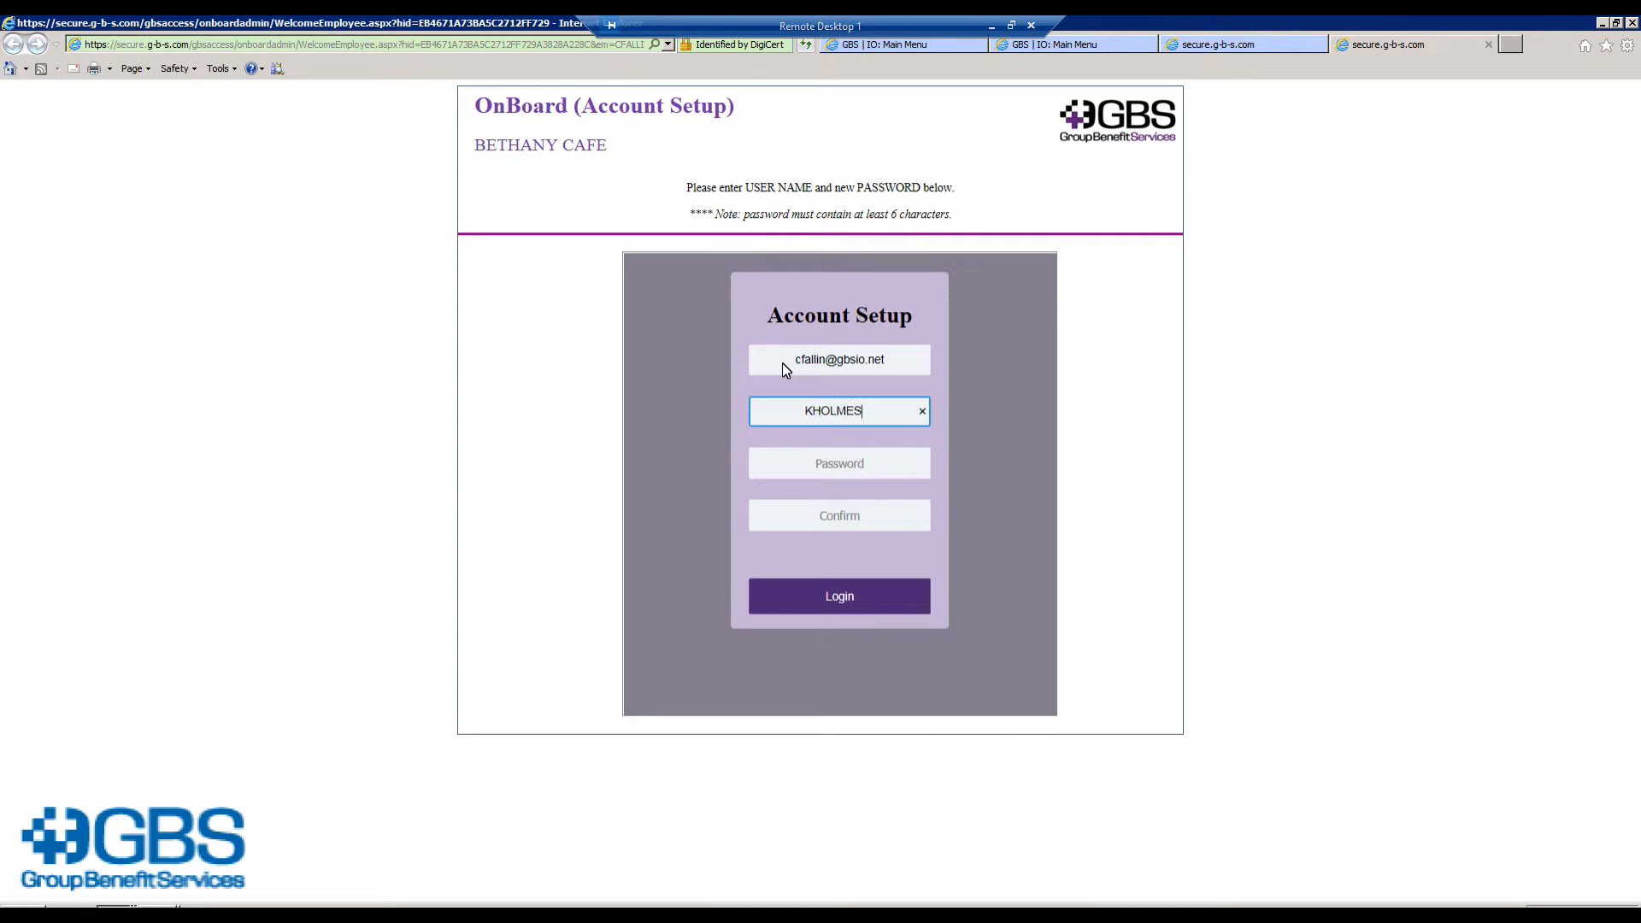
pyautogui.press('Tab')
pyautogui.write('•••••••')
pyautogui.press('Tab')
pyautogui.write('•••••••')
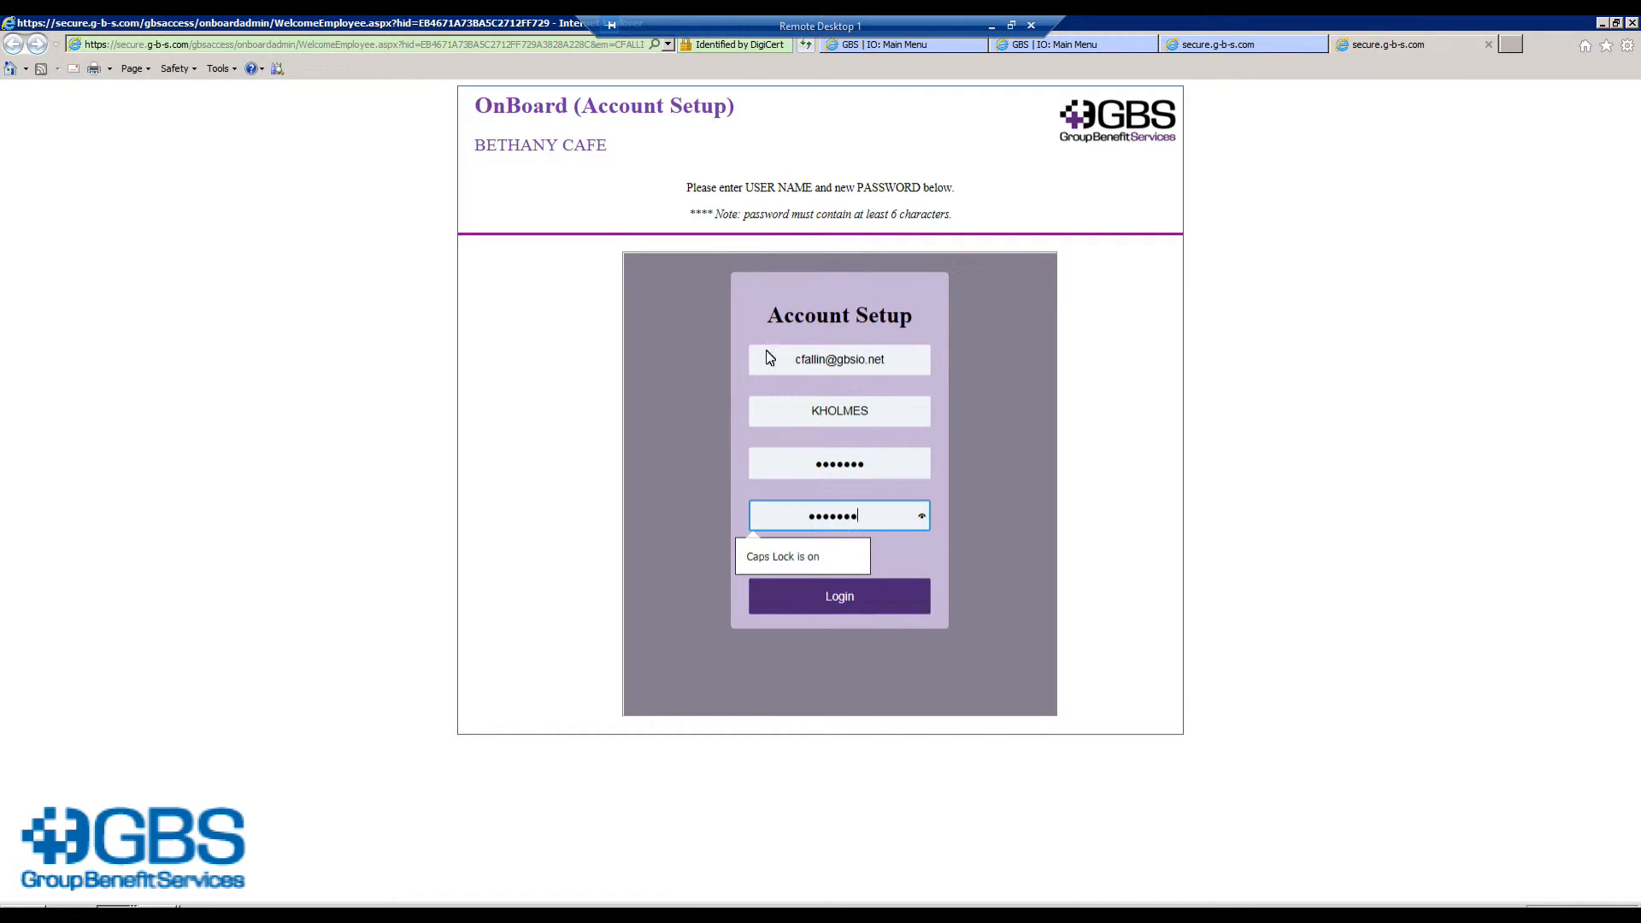
pyautogui.click(858, 598)
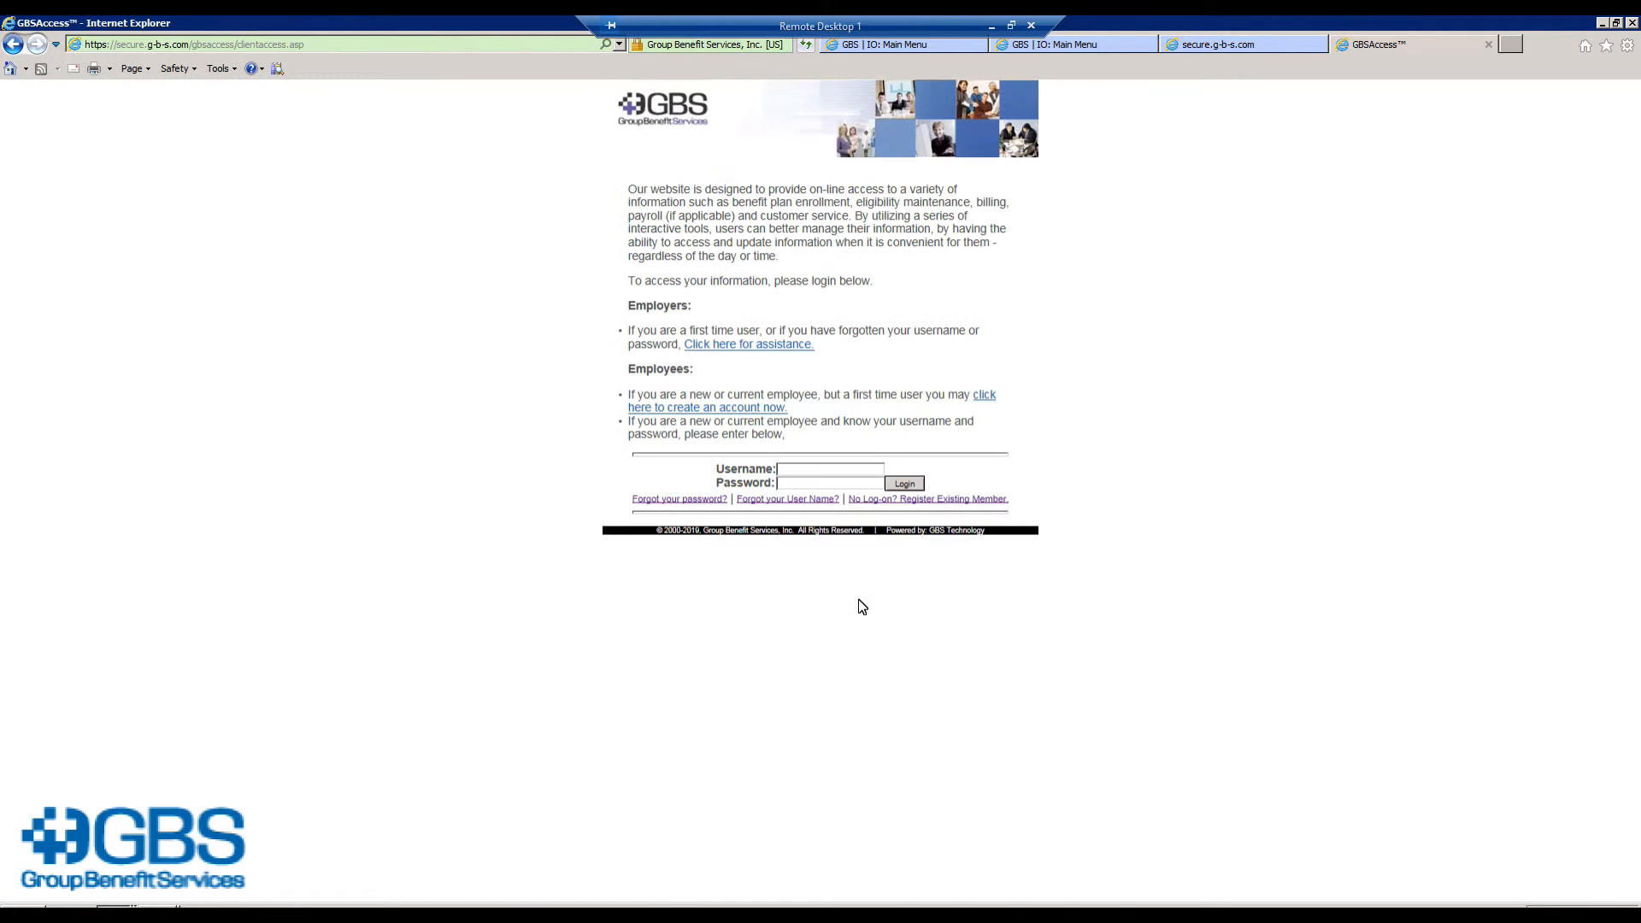
# Step: Log in to the employee portal with the new user name and password
pyautogui.click(792, 472)
pyautogui.press('Tab')
pyautogui.write('•••••')
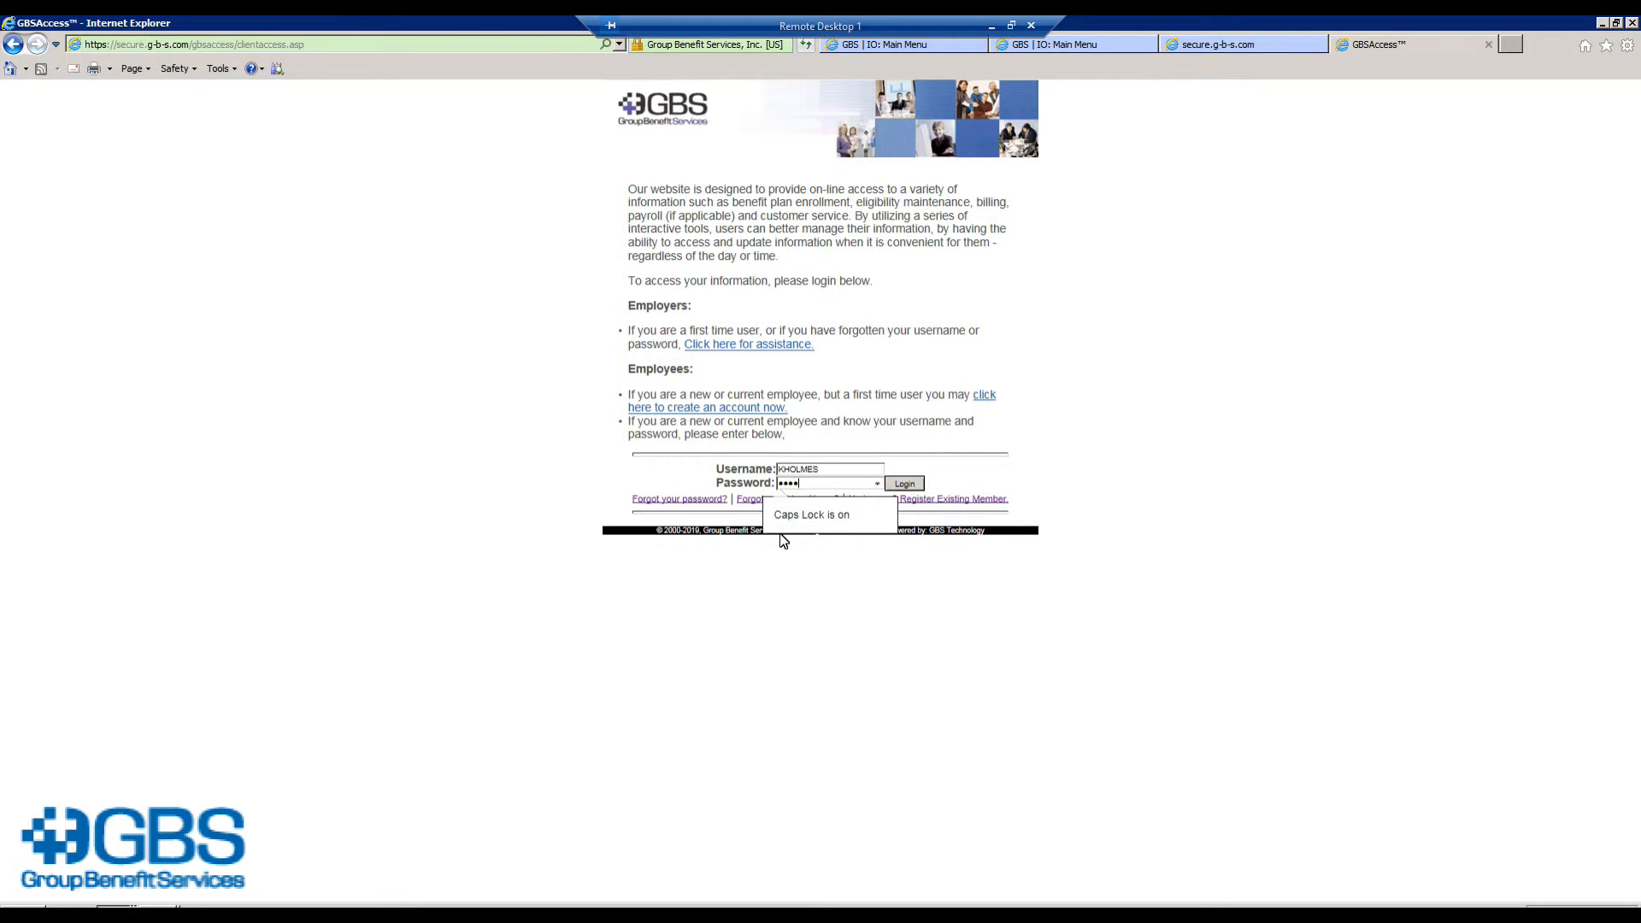
pyautogui.click(906, 485)
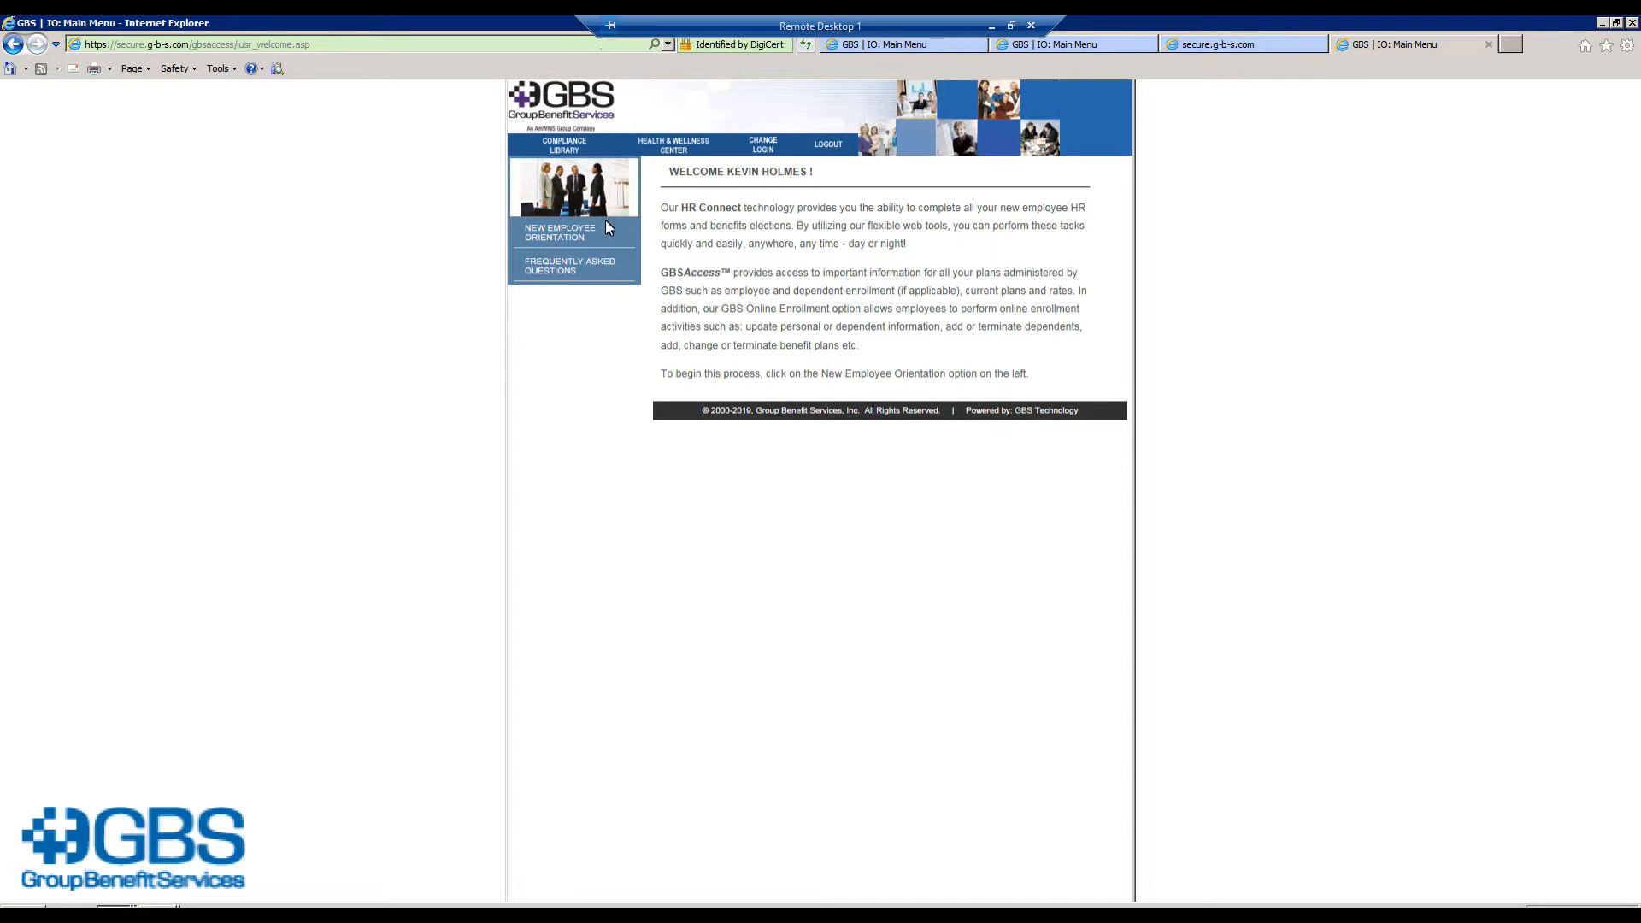
# Step: Start the new employee orientation and upload the completed I-9 as Form I-9 July 2017
pyautogui.click(557, 235)
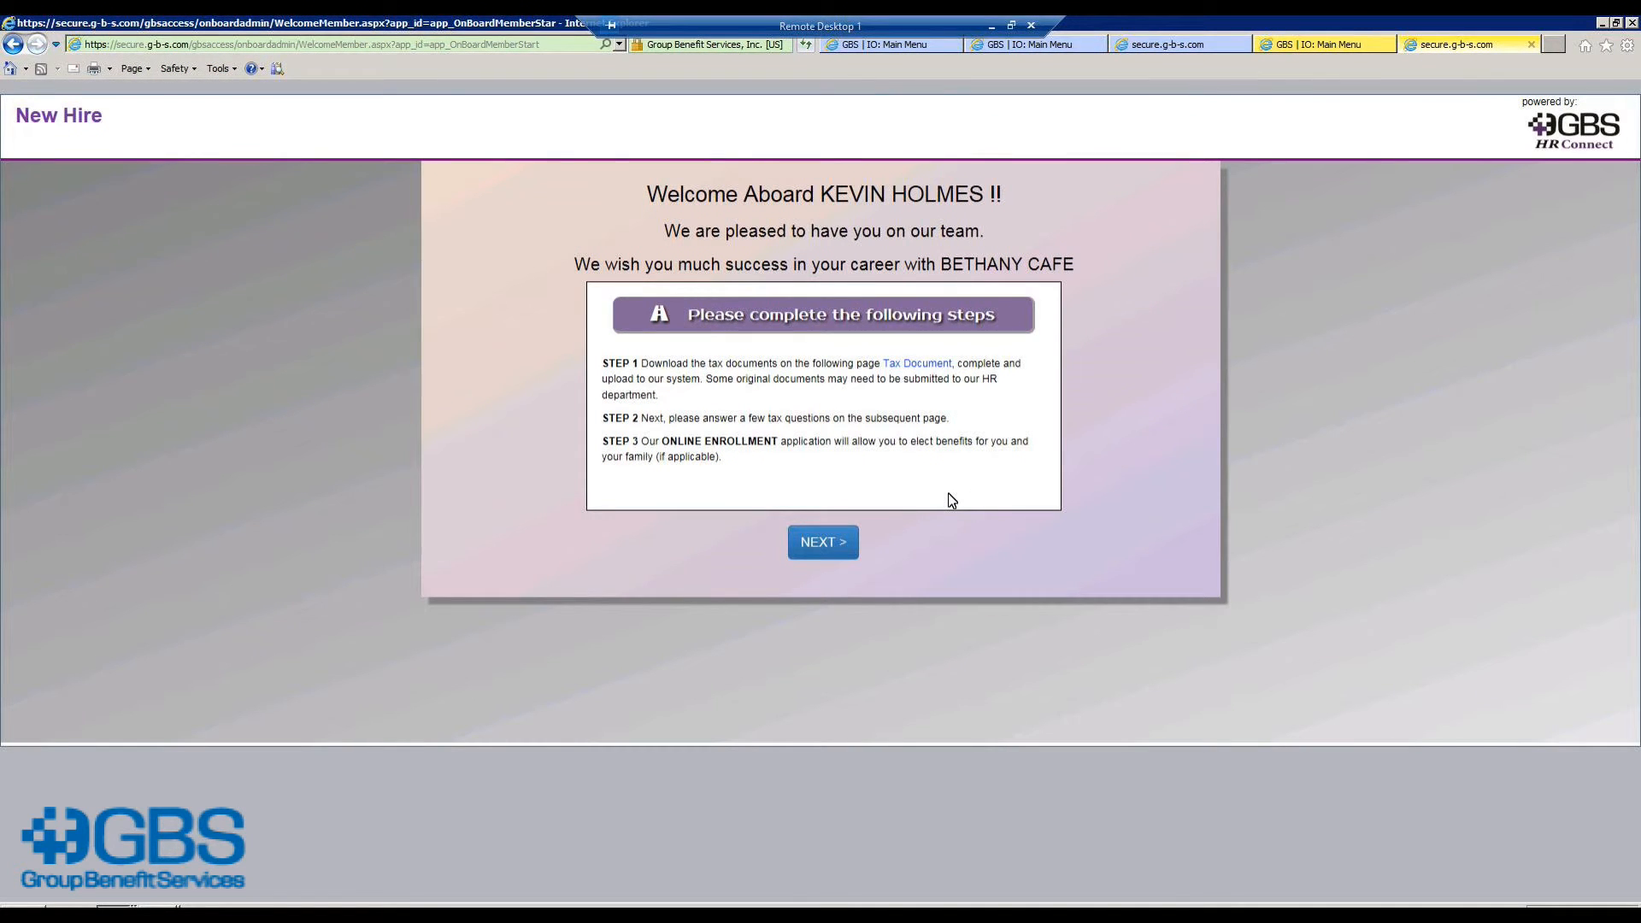
pyautogui.click(818, 547)
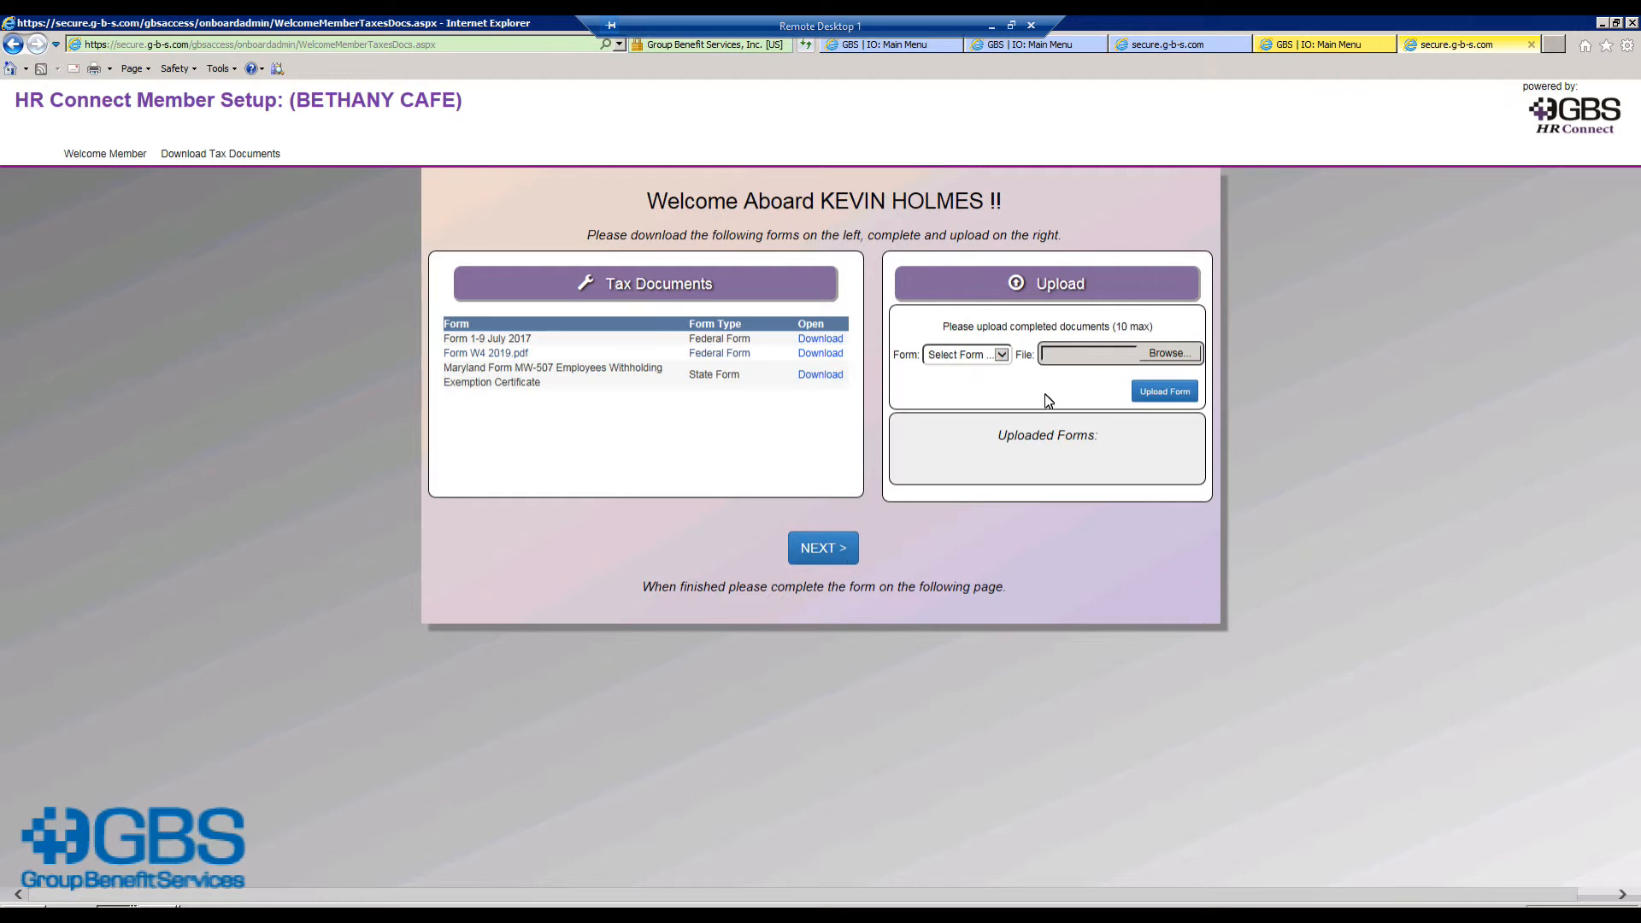
pyautogui.click(1000, 354)
pyautogui.click(1005, 379)
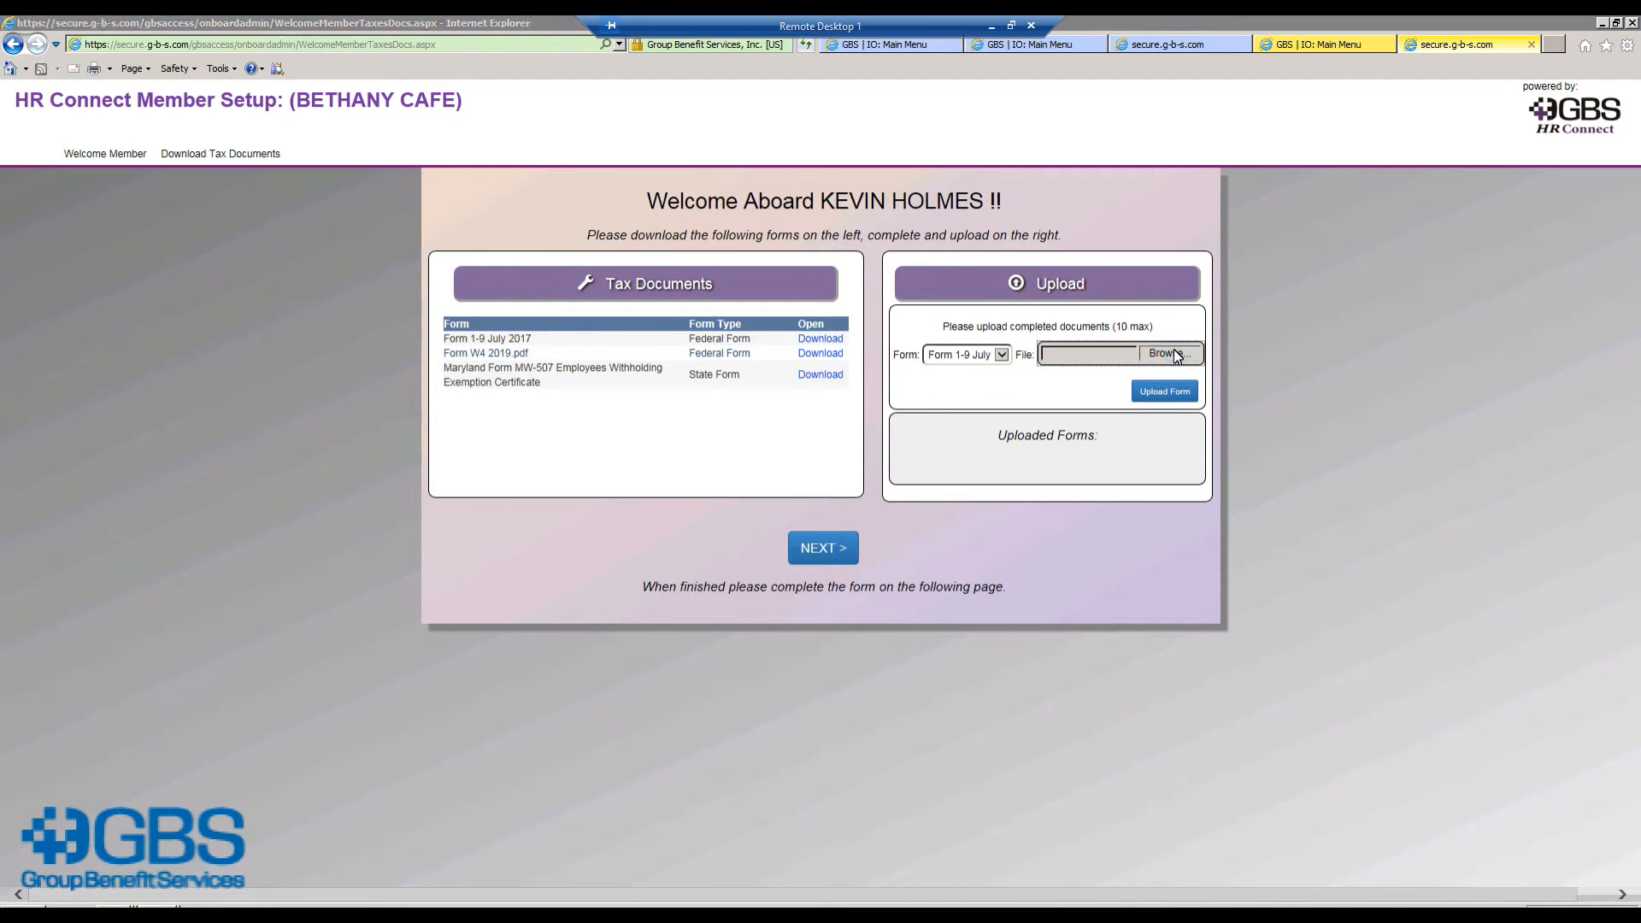
pyautogui.click(1175, 355)
pyautogui.doubleClick(180, 239)
pyautogui.click(1149, 391)
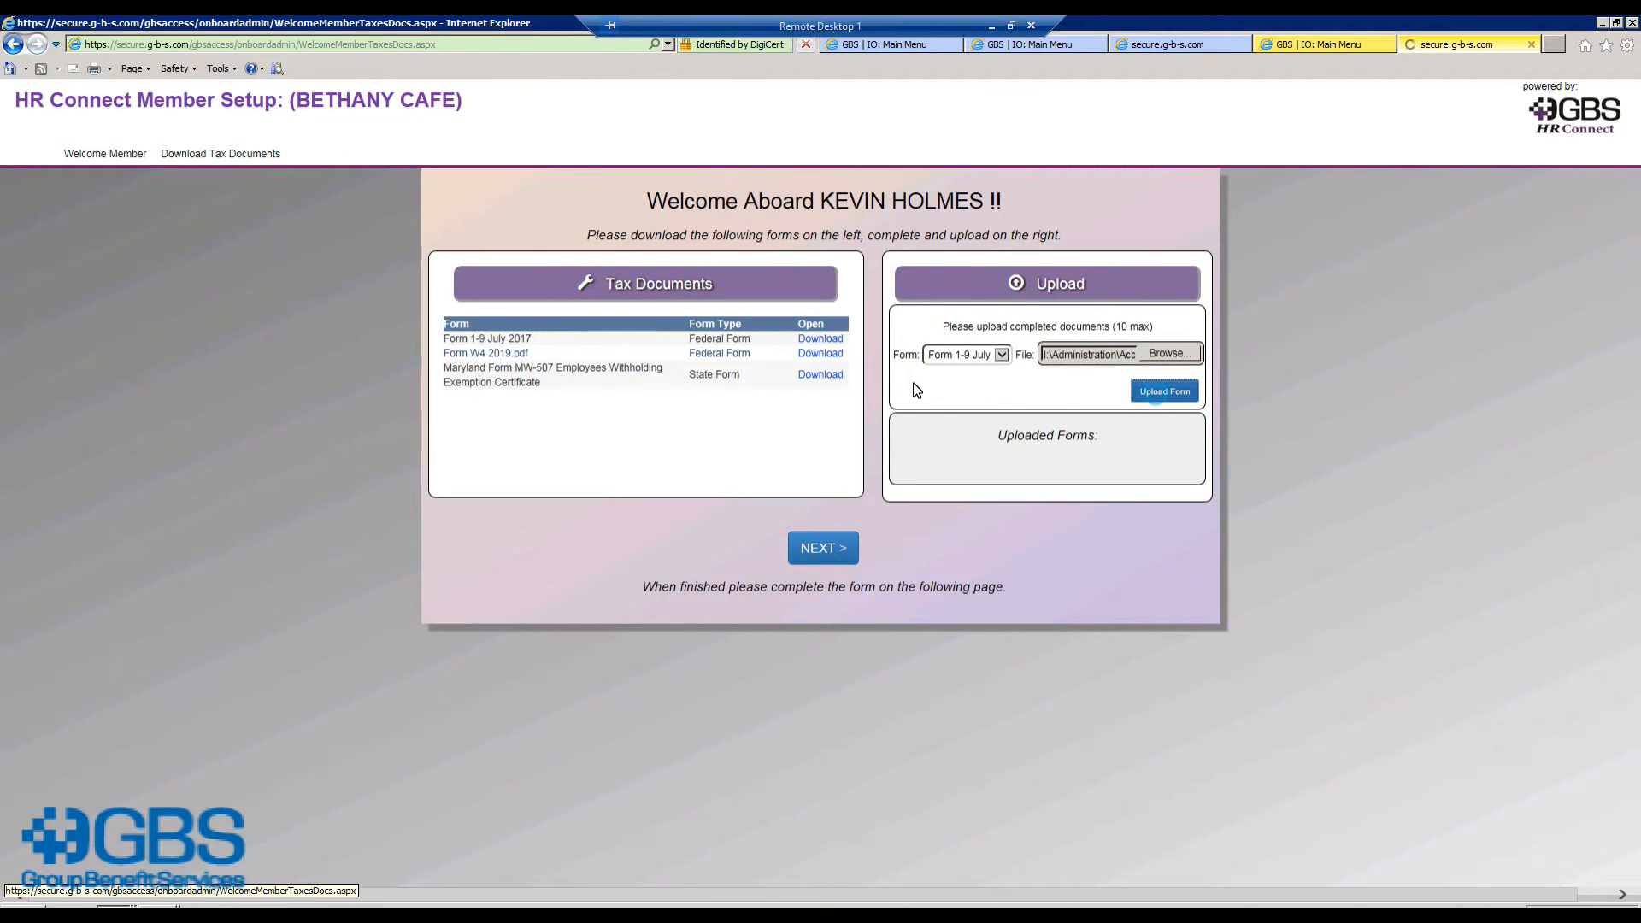
# Step: Upload W-4 TEST.pdf as the Form W4 2019 document
pyautogui.click(1005, 355)
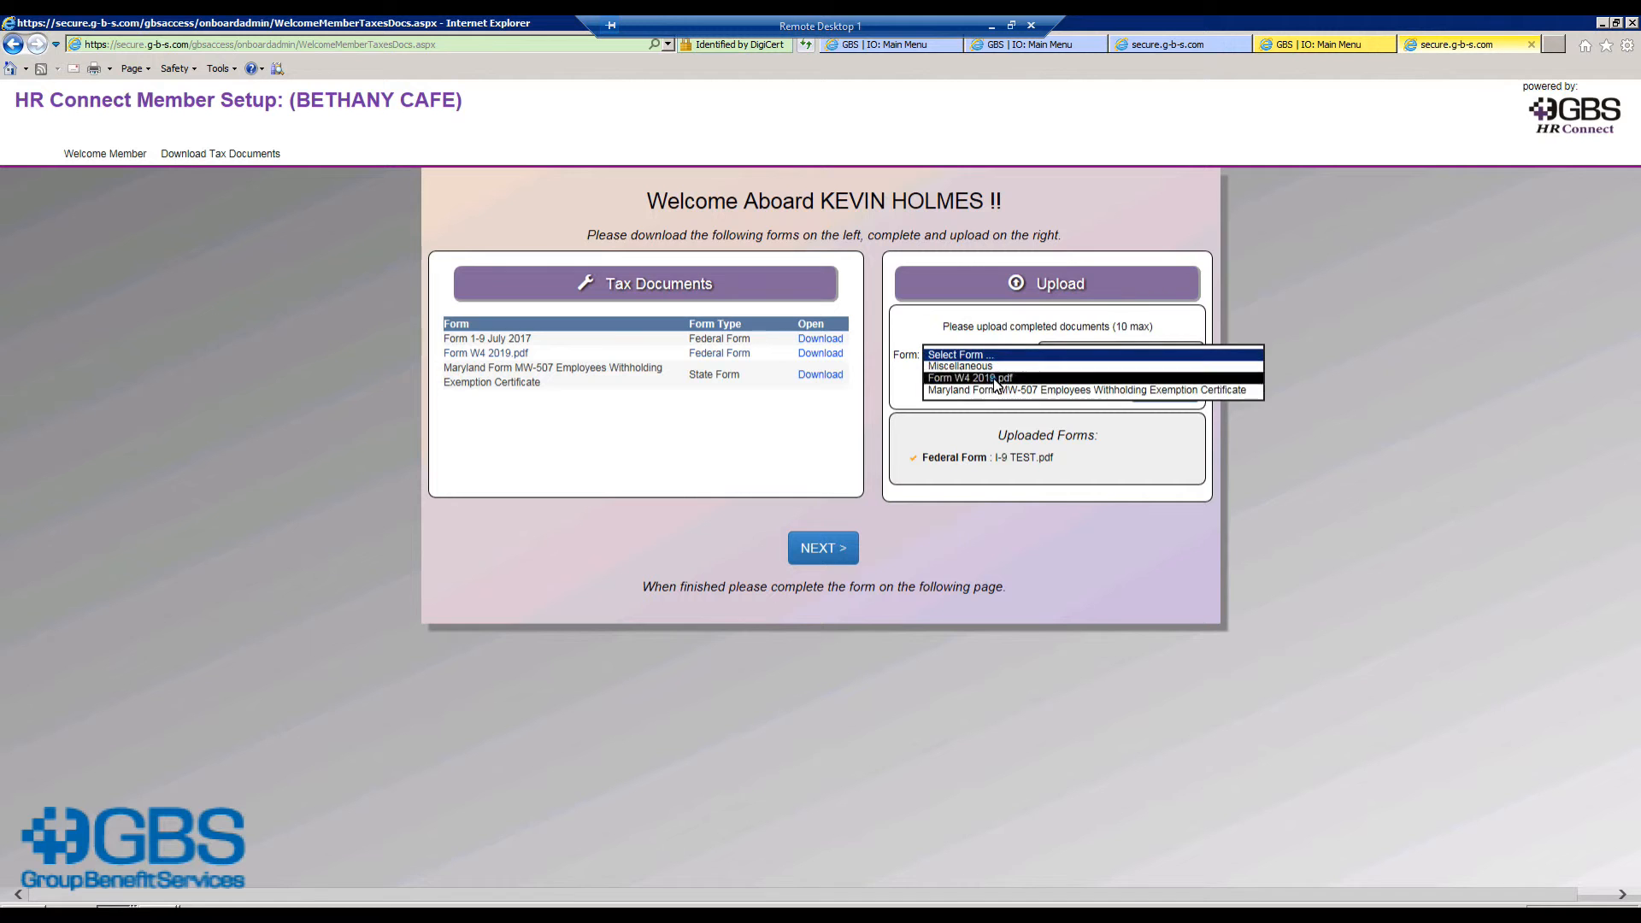
pyautogui.click(996, 379)
pyautogui.click(1163, 353)
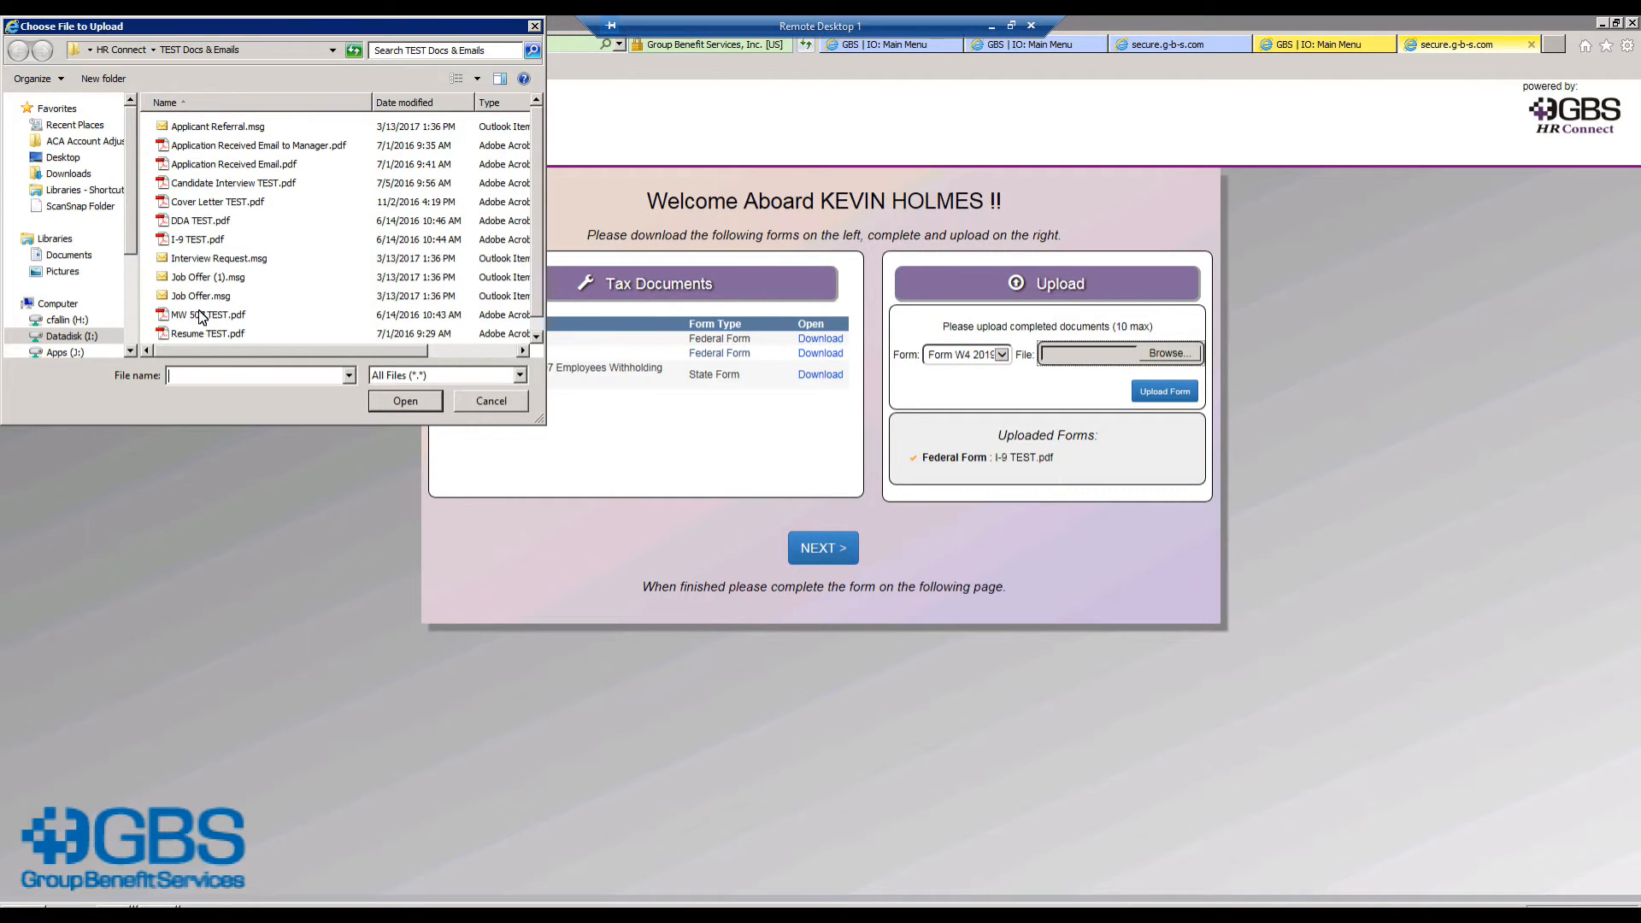
pyautogui.click(538, 337)
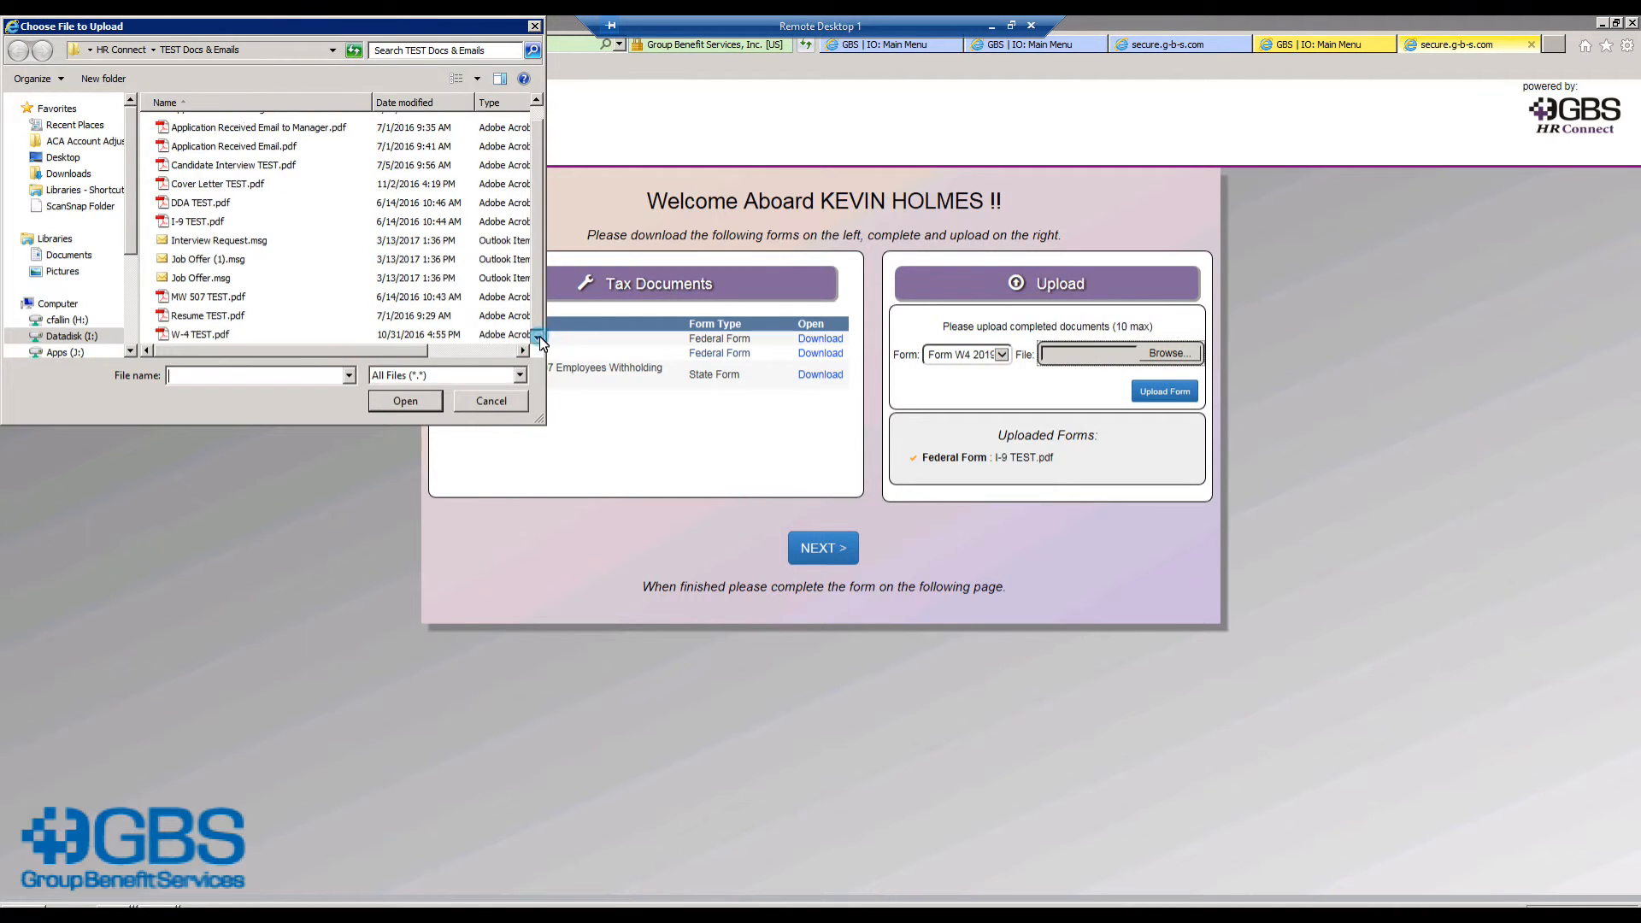
pyautogui.doubleClick(179, 335)
pyautogui.click(1167, 392)
# Step: Upload MW 507 TEST.pdf as the Maryland MW-507 state form
pyautogui.click(1005, 354)
pyautogui.click(1004, 379)
pyautogui.click(1171, 354)
pyautogui.doubleClick(196, 315)
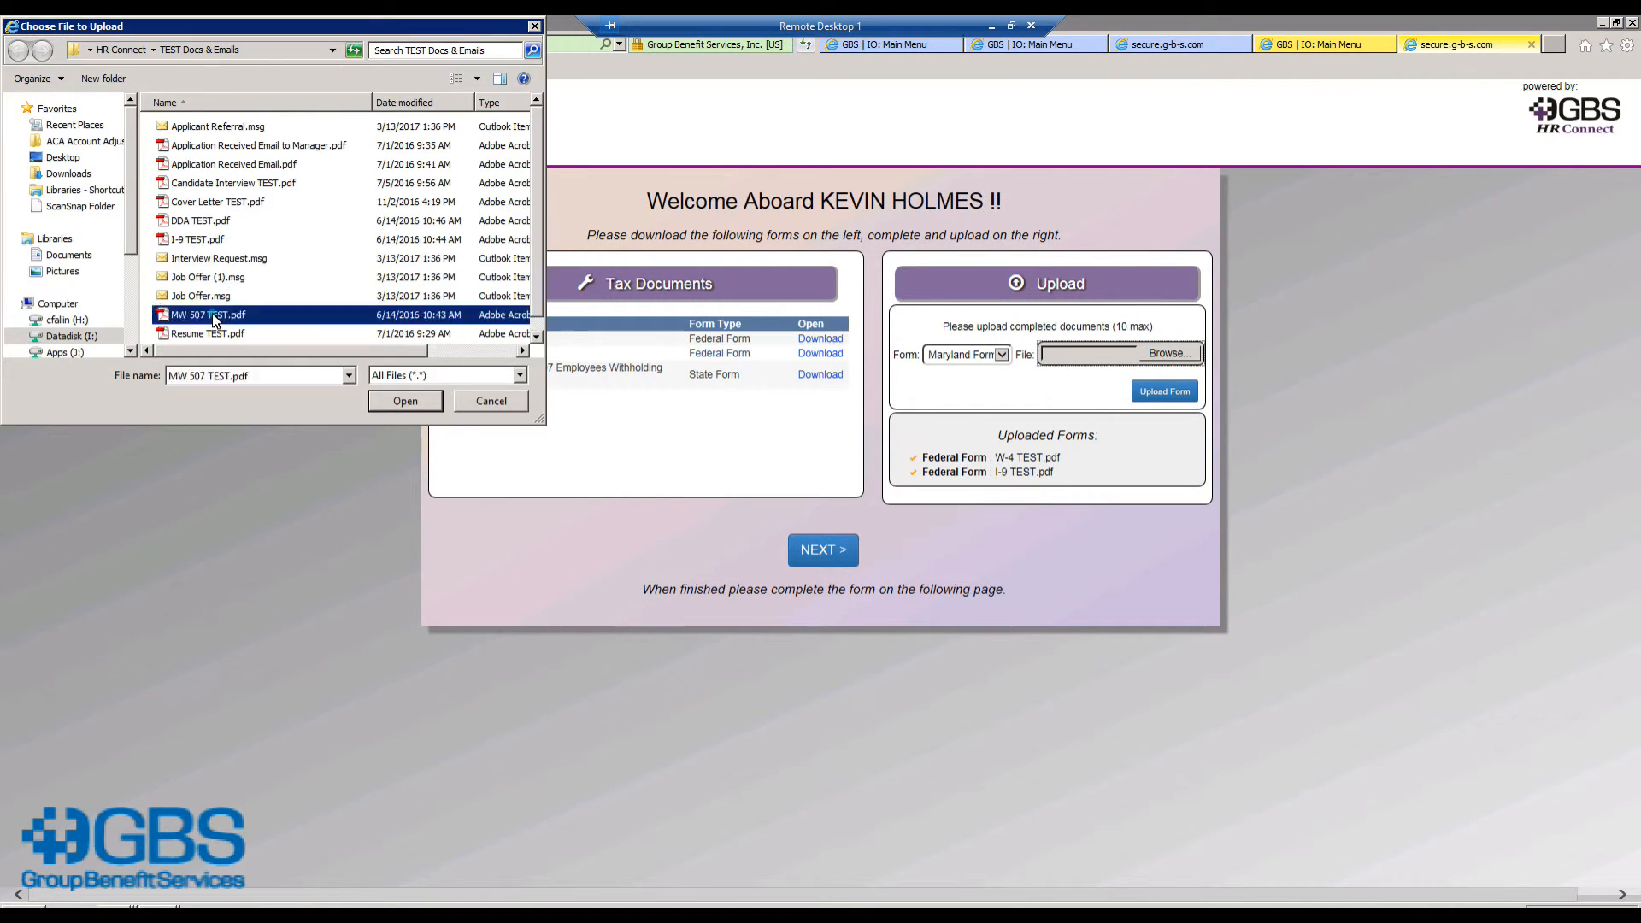
pyautogui.click(1158, 393)
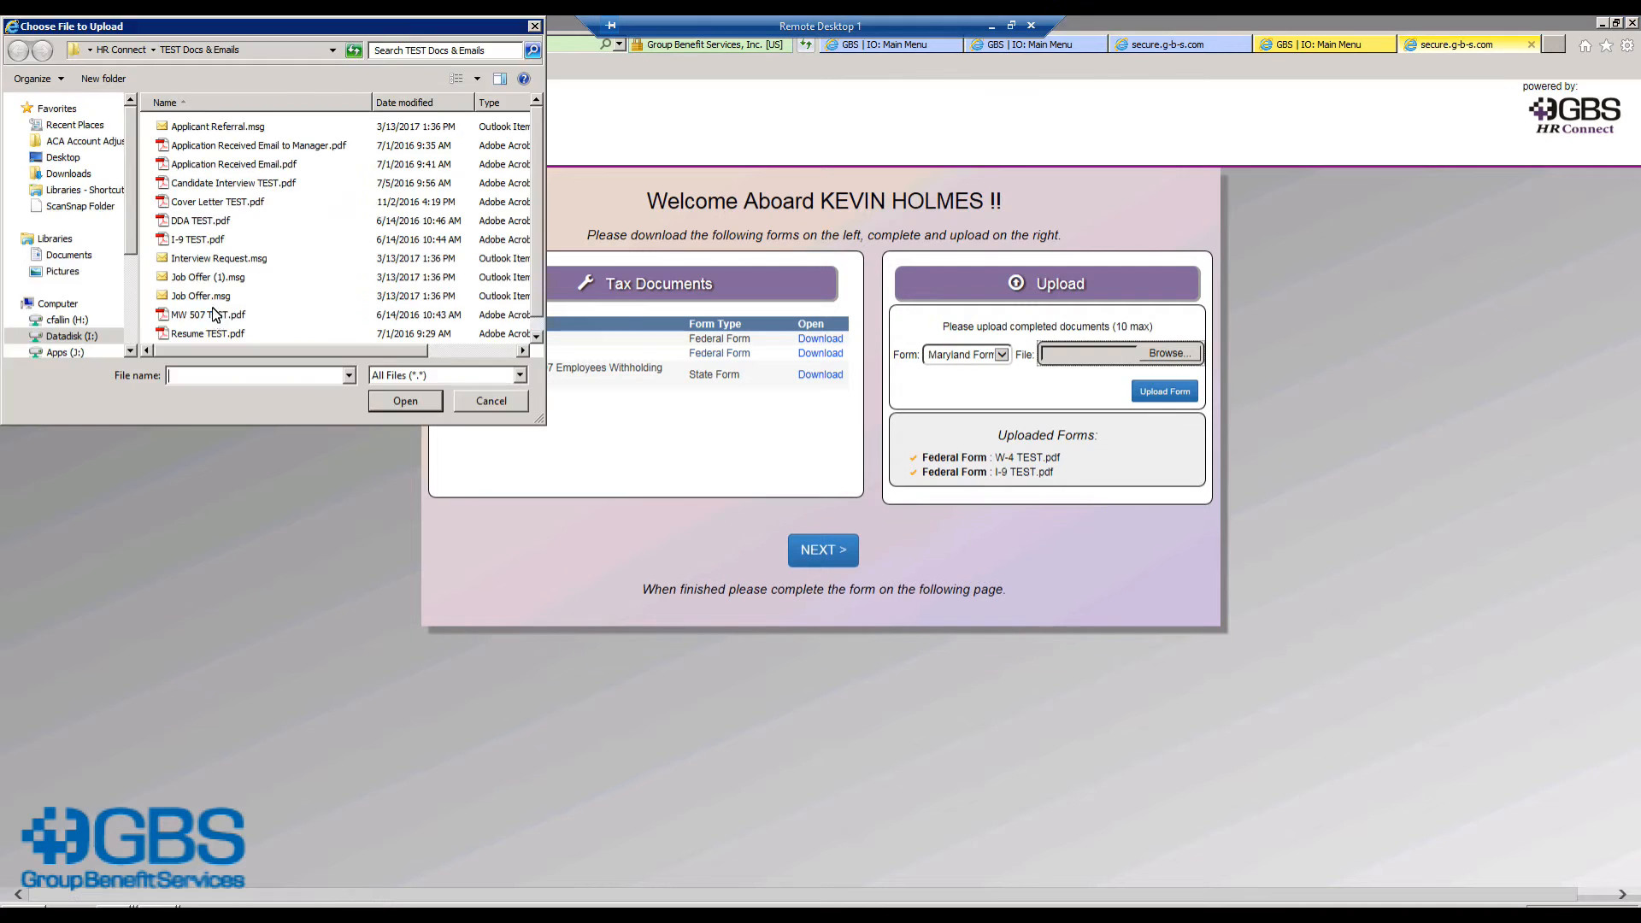
pyautogui.doubleClick(212, 315)
pyautogui.click(1159, 392)
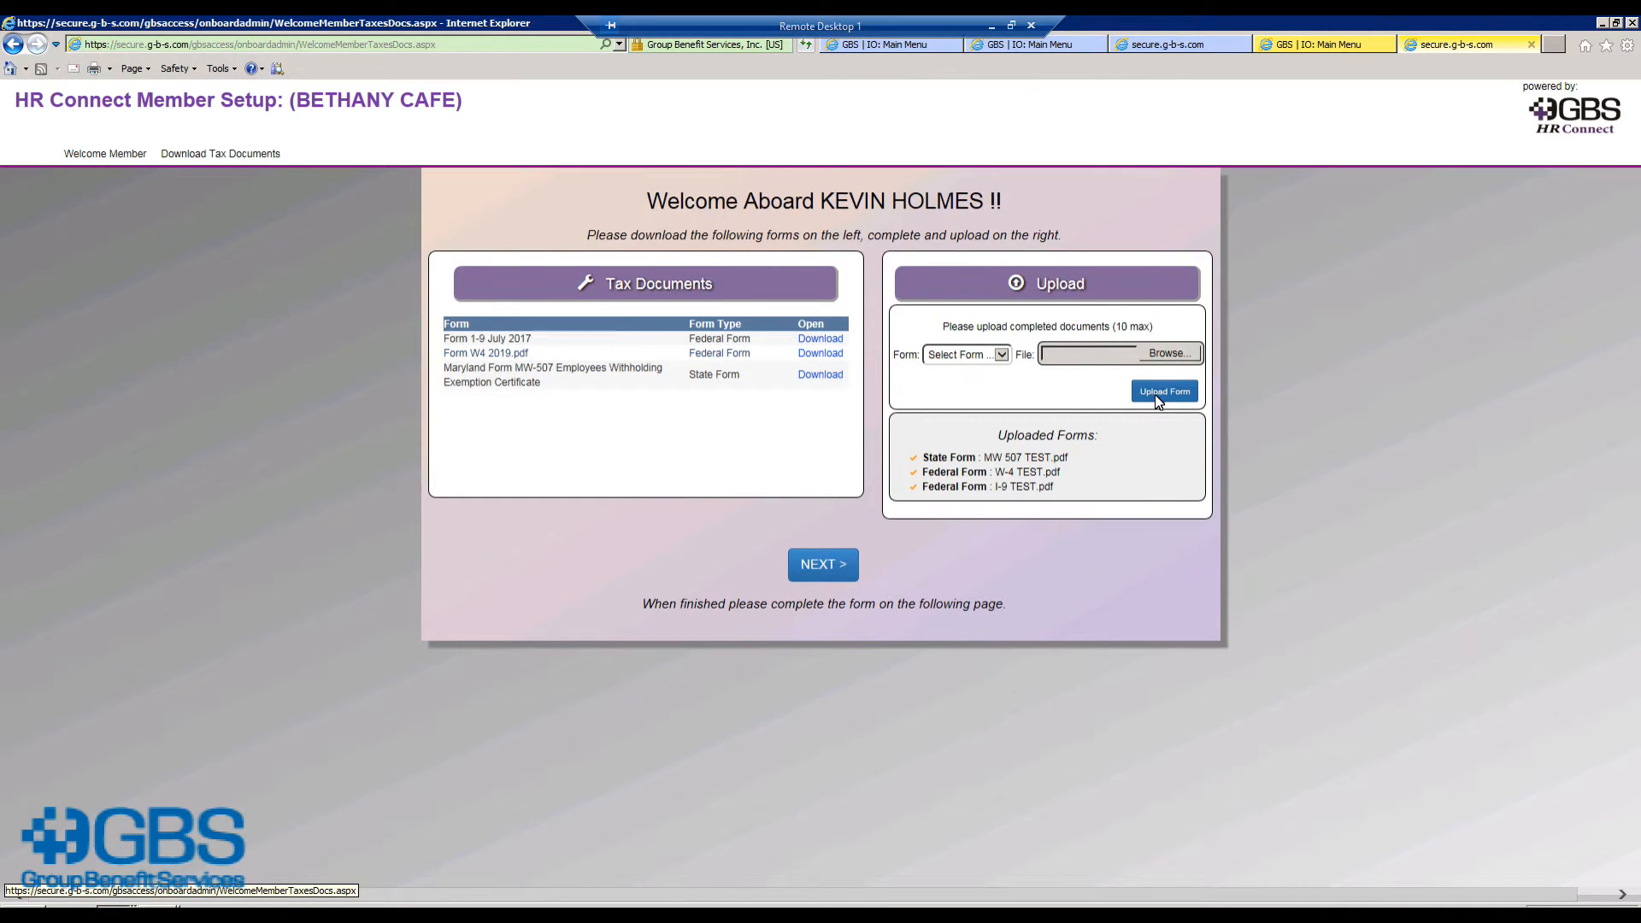
pyautogui.click(821, 573)
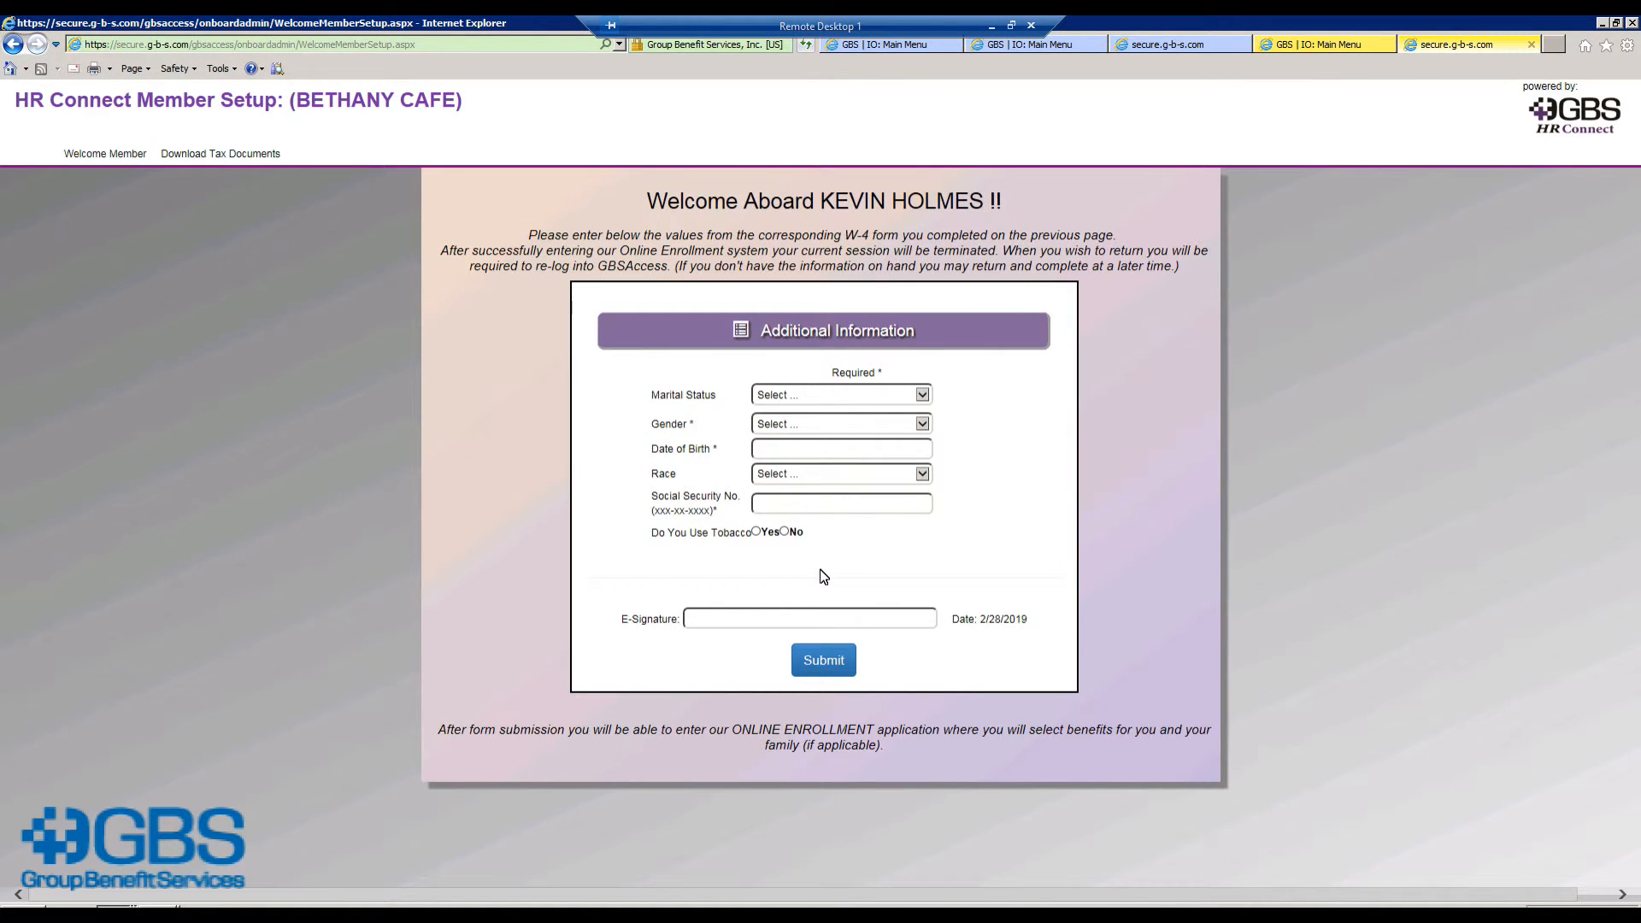
pyautogui.click(923, 394)
pyautogui.click(821, 407)
pyautogui.click(923, 425)
pyautogui.click(803, 436)
pyautogui.click(809, 453)
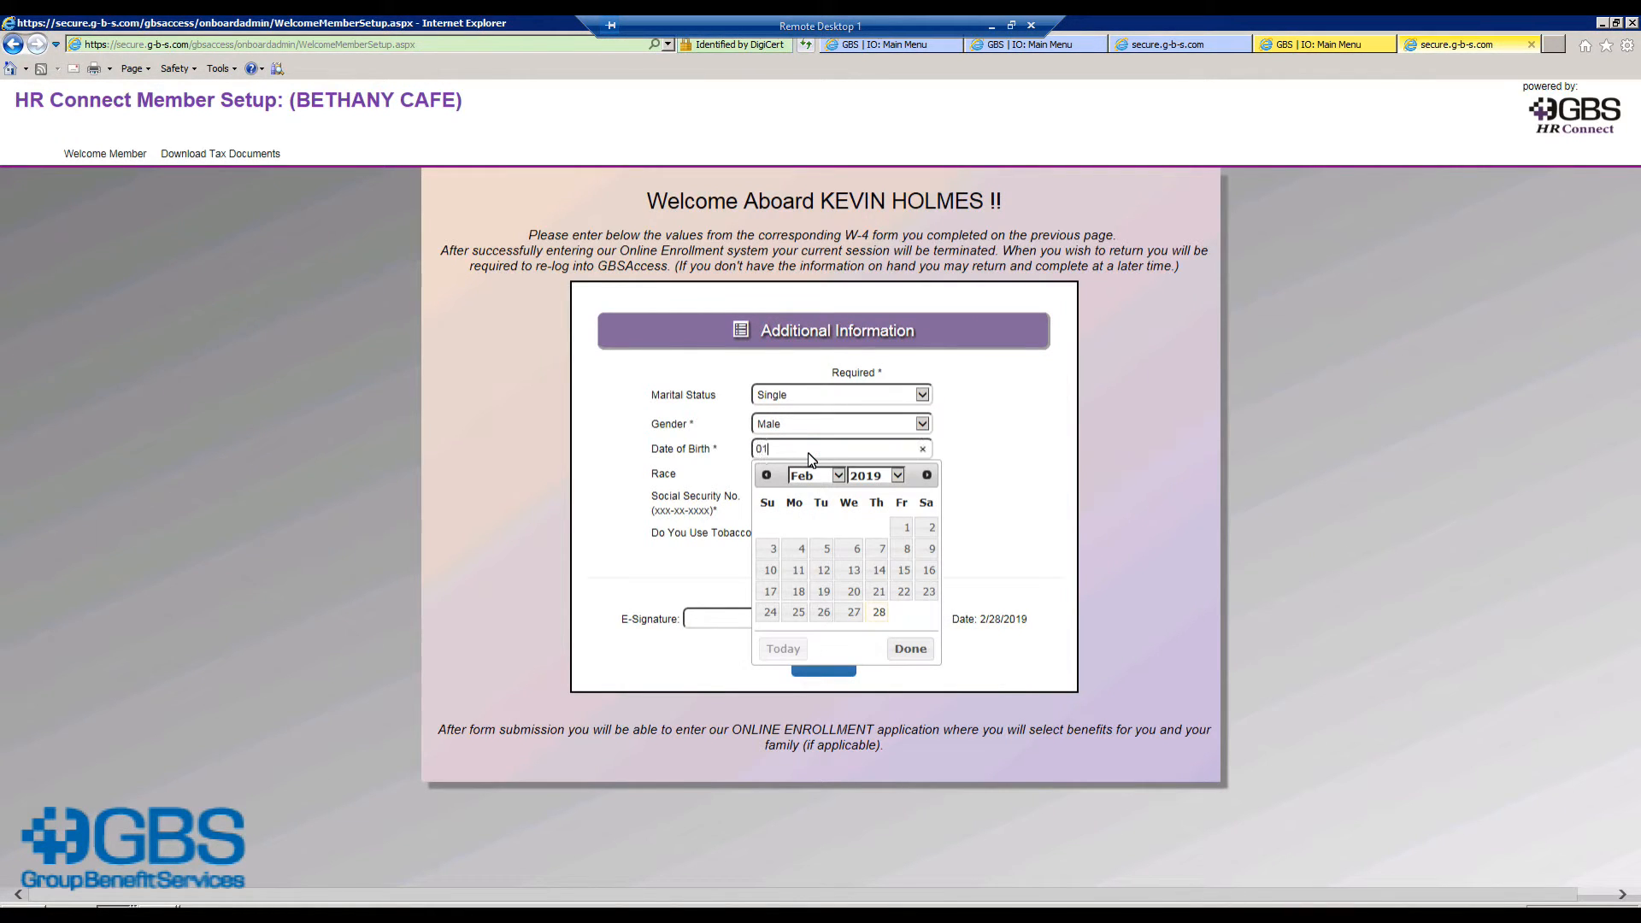
pyautogui.press('BackSpace')
pyautogui.press('BackSpace')
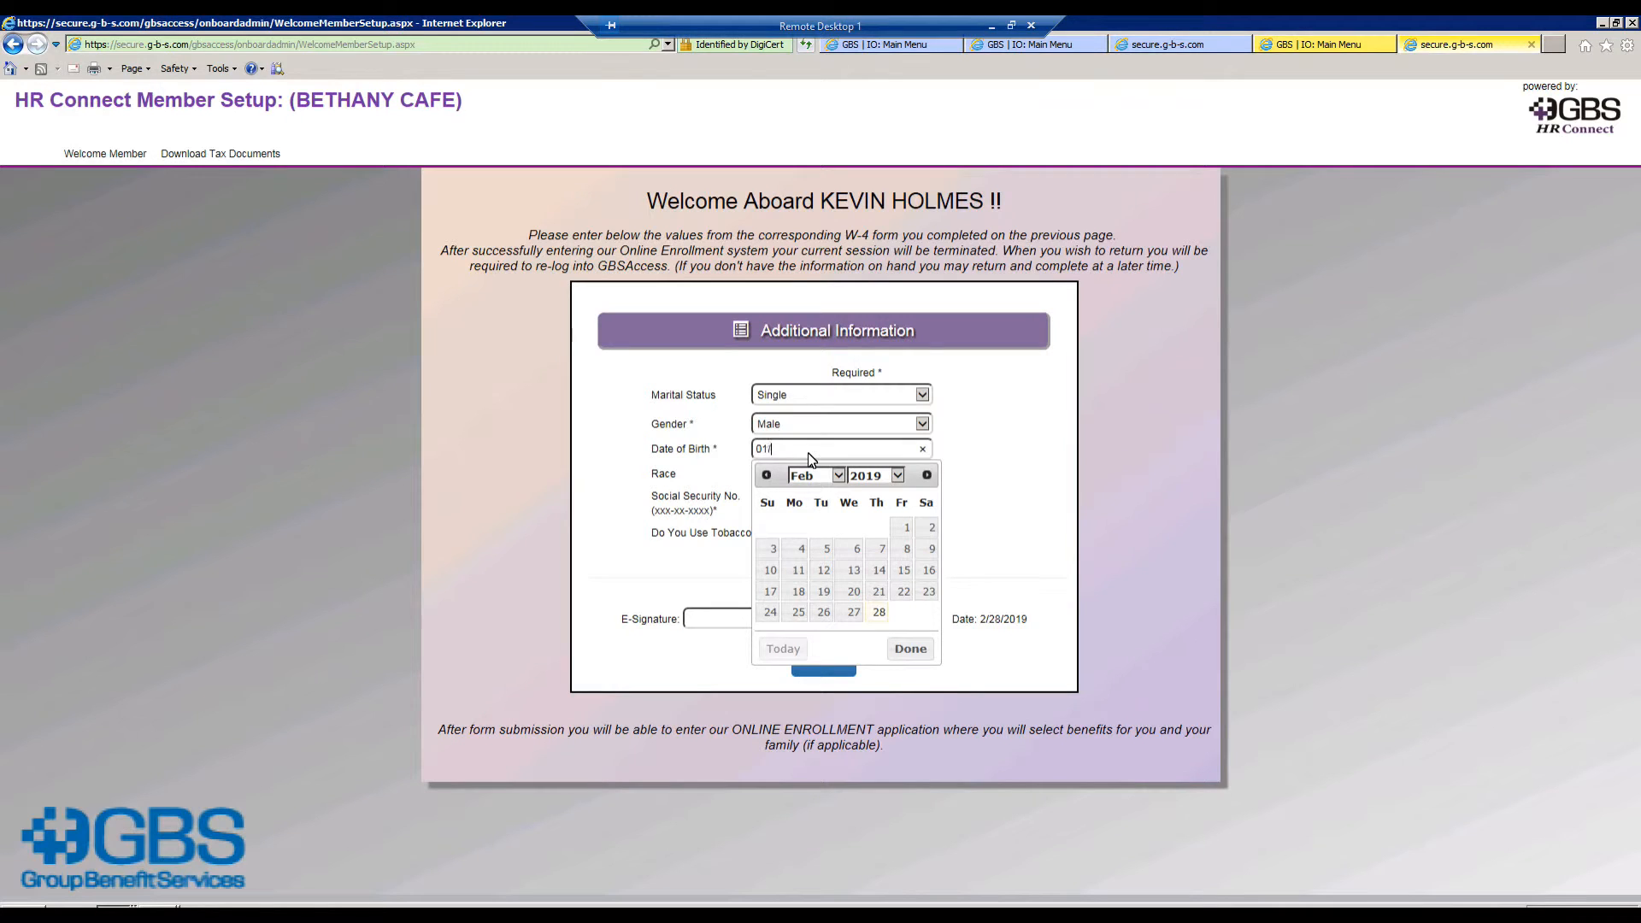
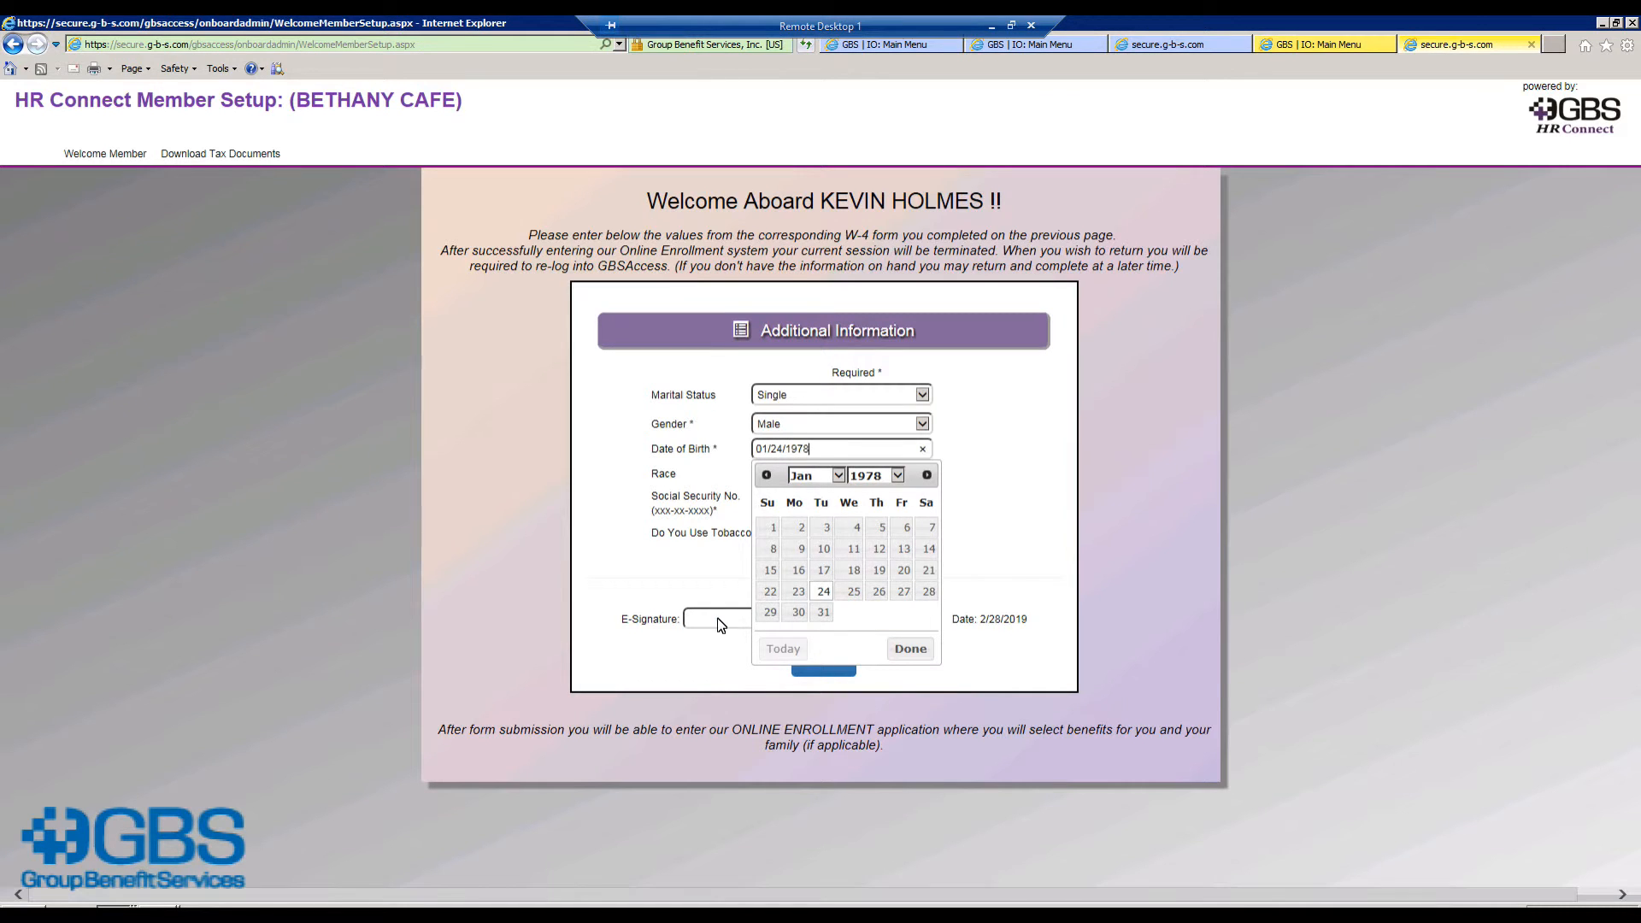
pyautogui.click(736, 592)
# Step: Paste the Social Security number and type the employee's full name as the e-signature
pyautogui.click(763, 504)
pyautogui.click(749, 619)
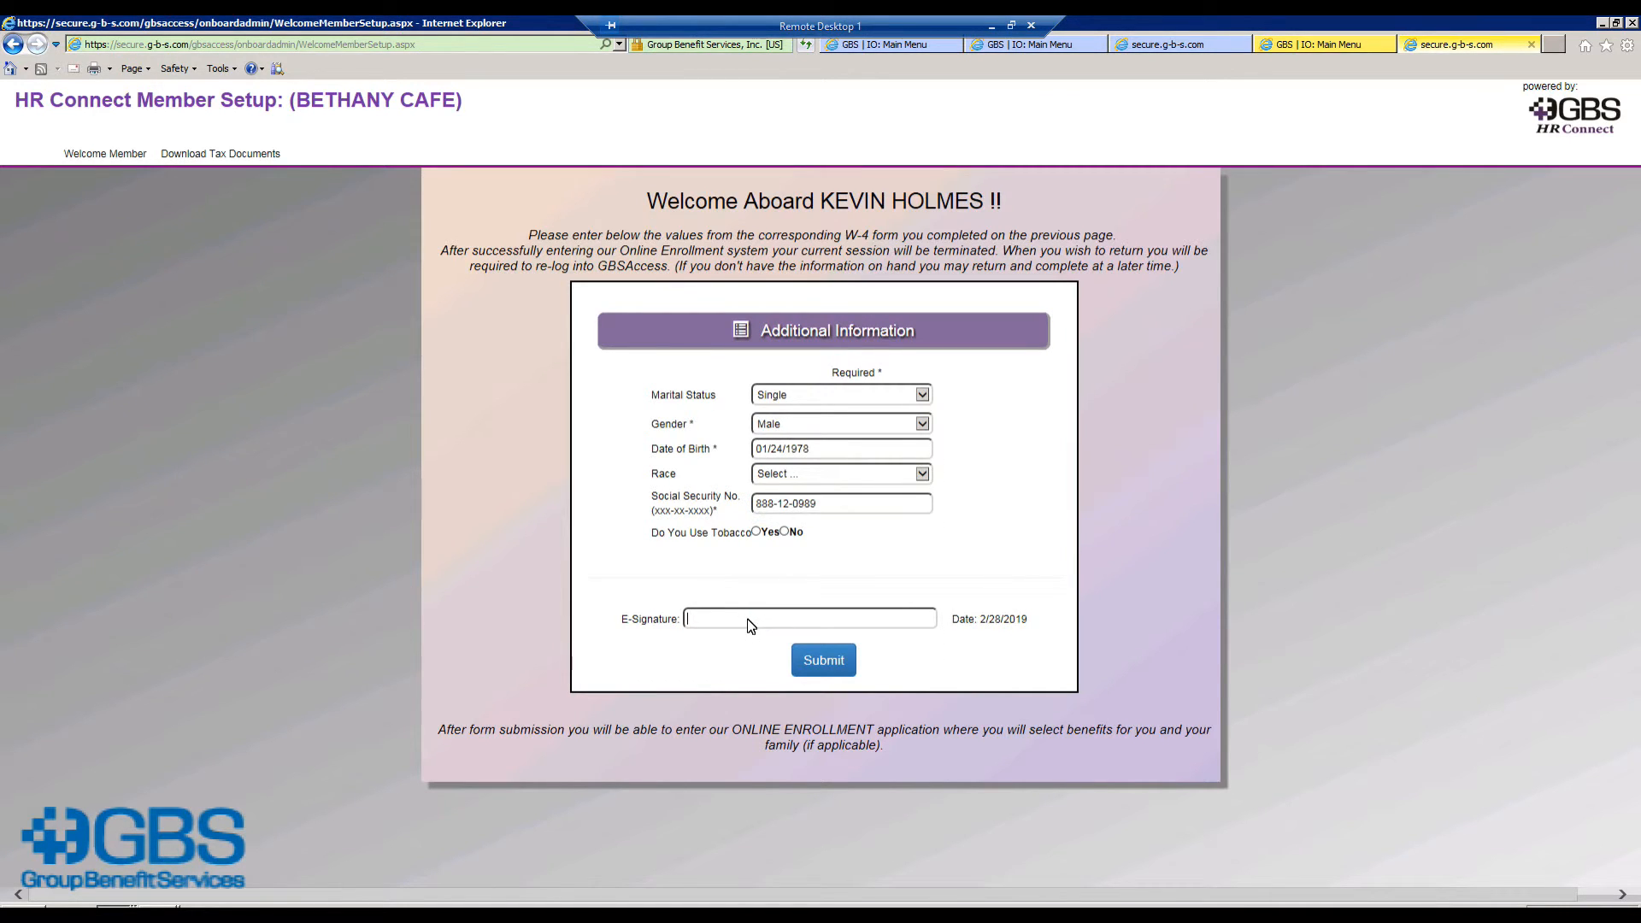
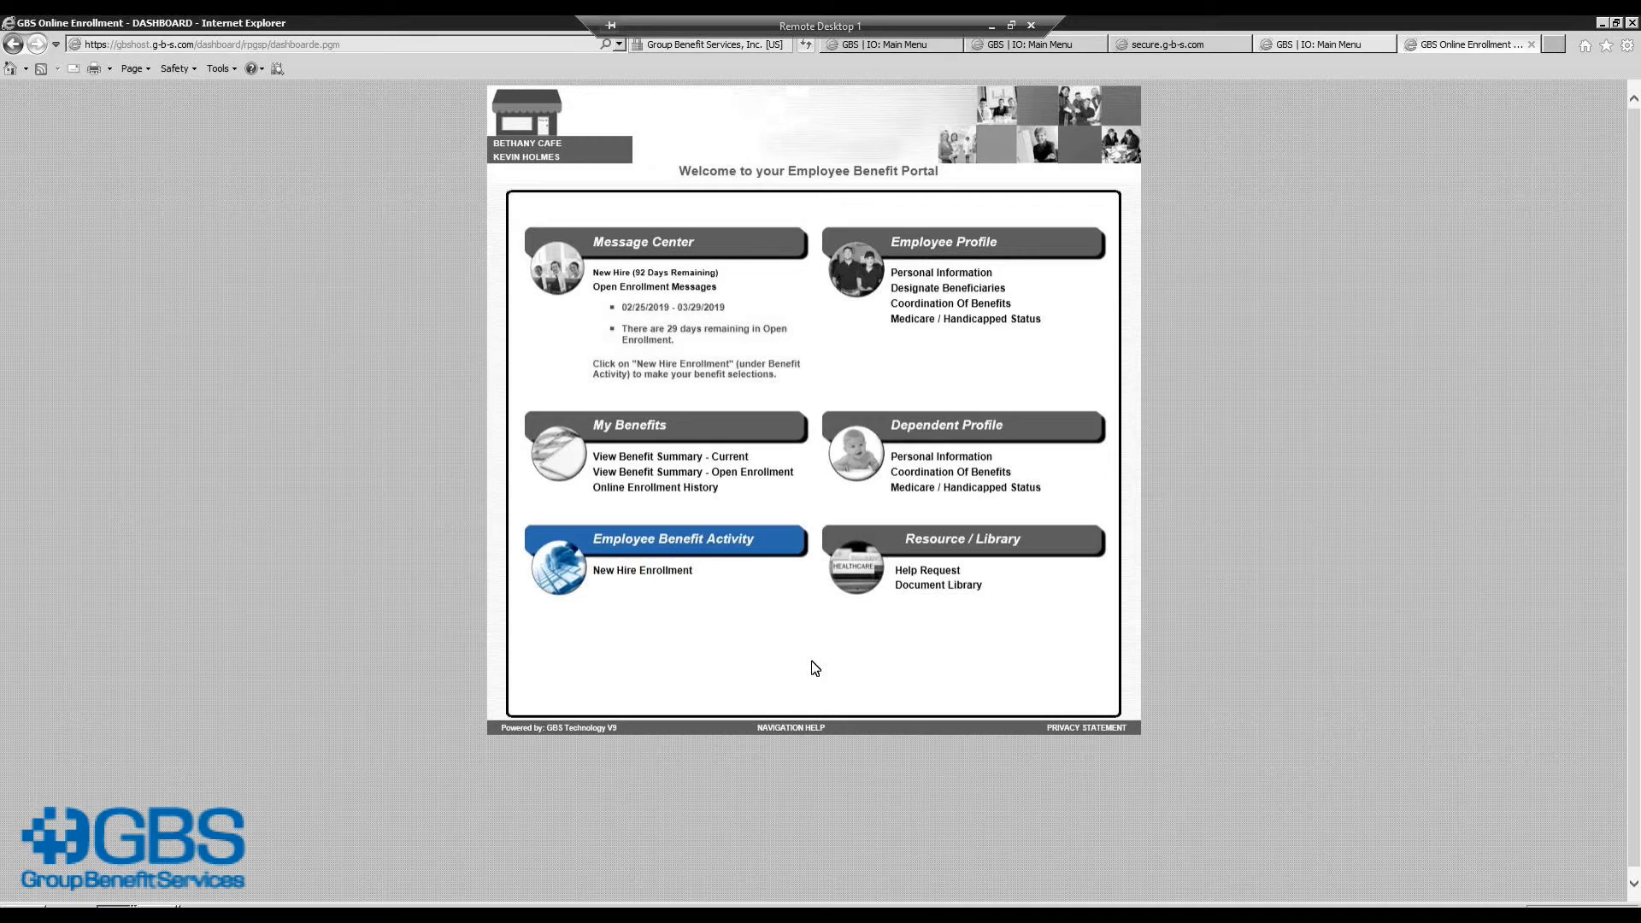
# Step: Start New Hire Enrollment, accept the electronic signature policy, and continue to benefit elections
pyautogui.click(667, 573)
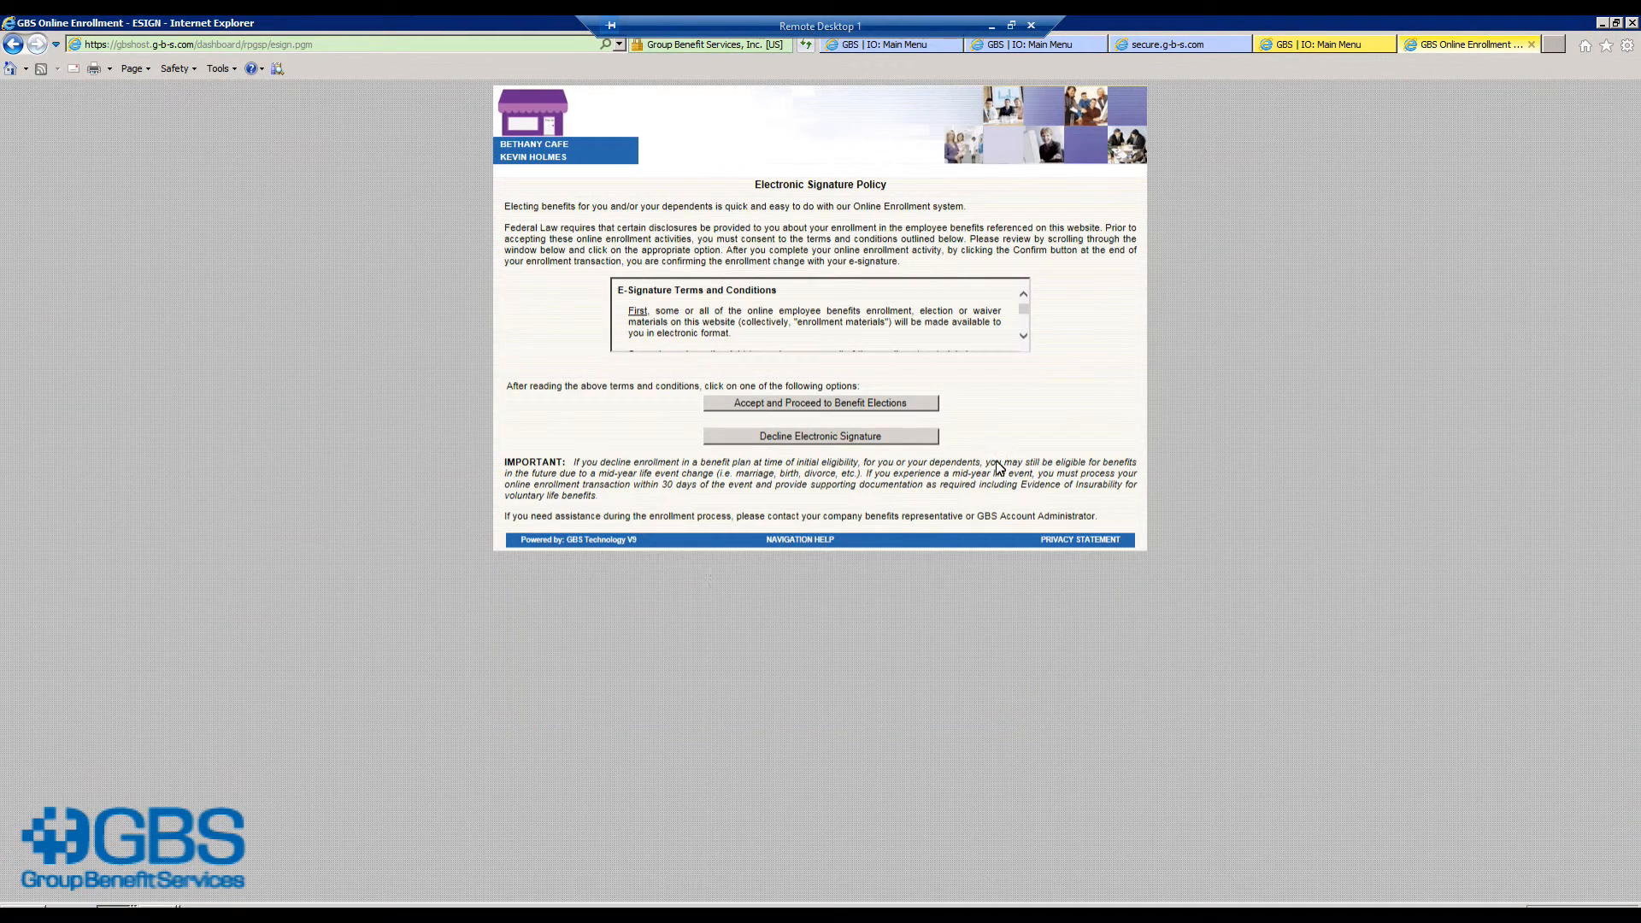
pyautogui.click(905, 404)
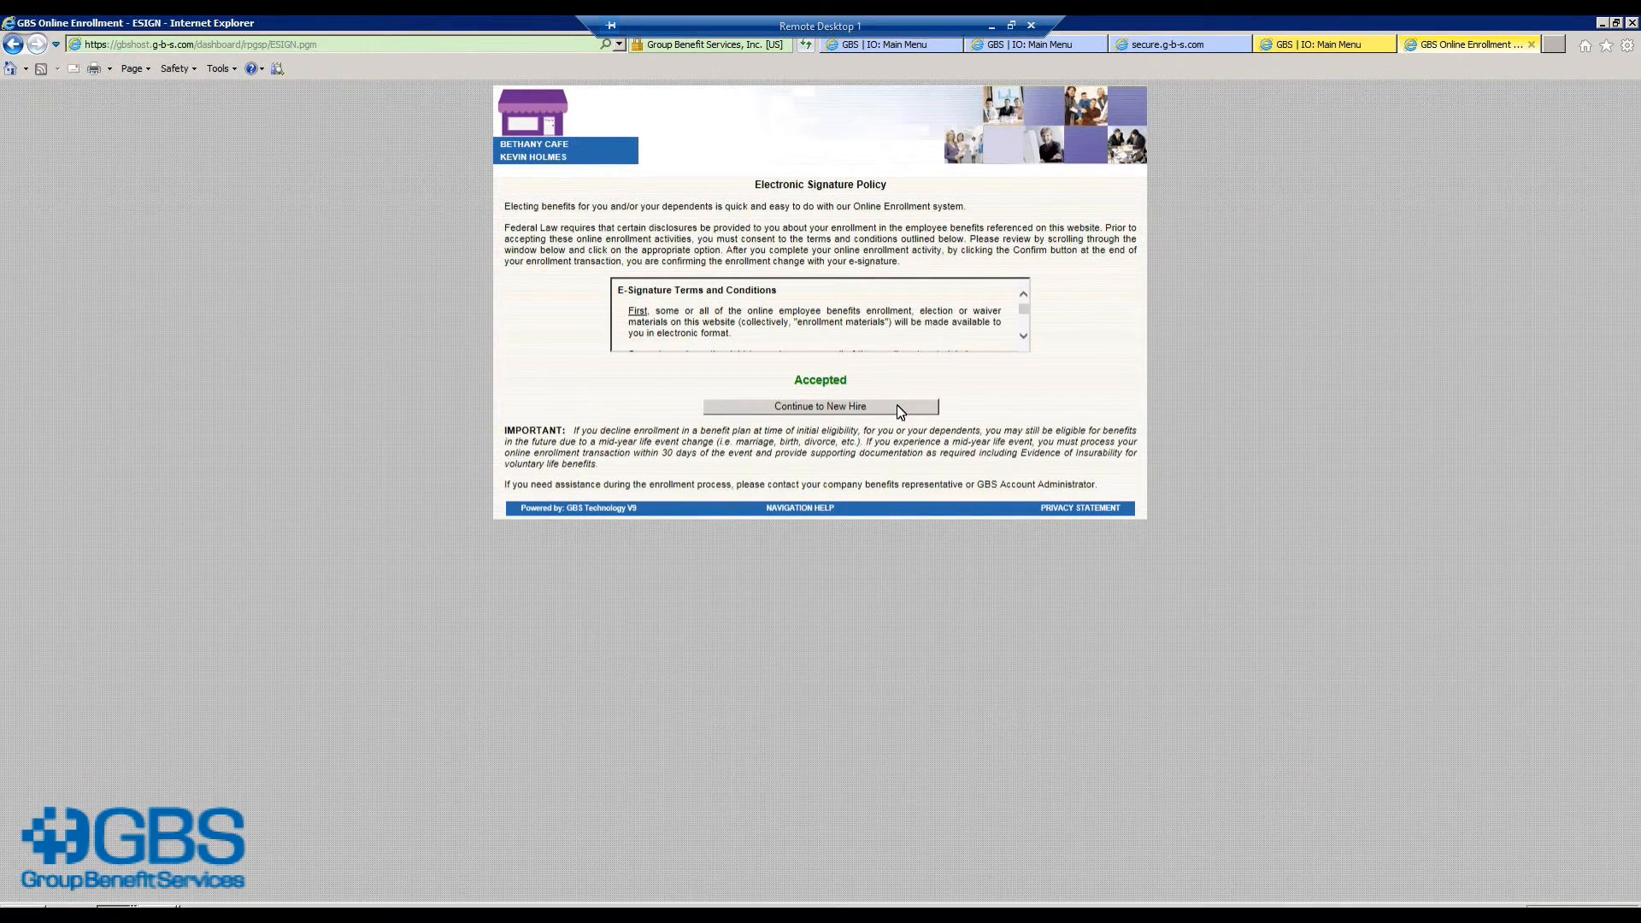
pyautogui.click(882, 407)
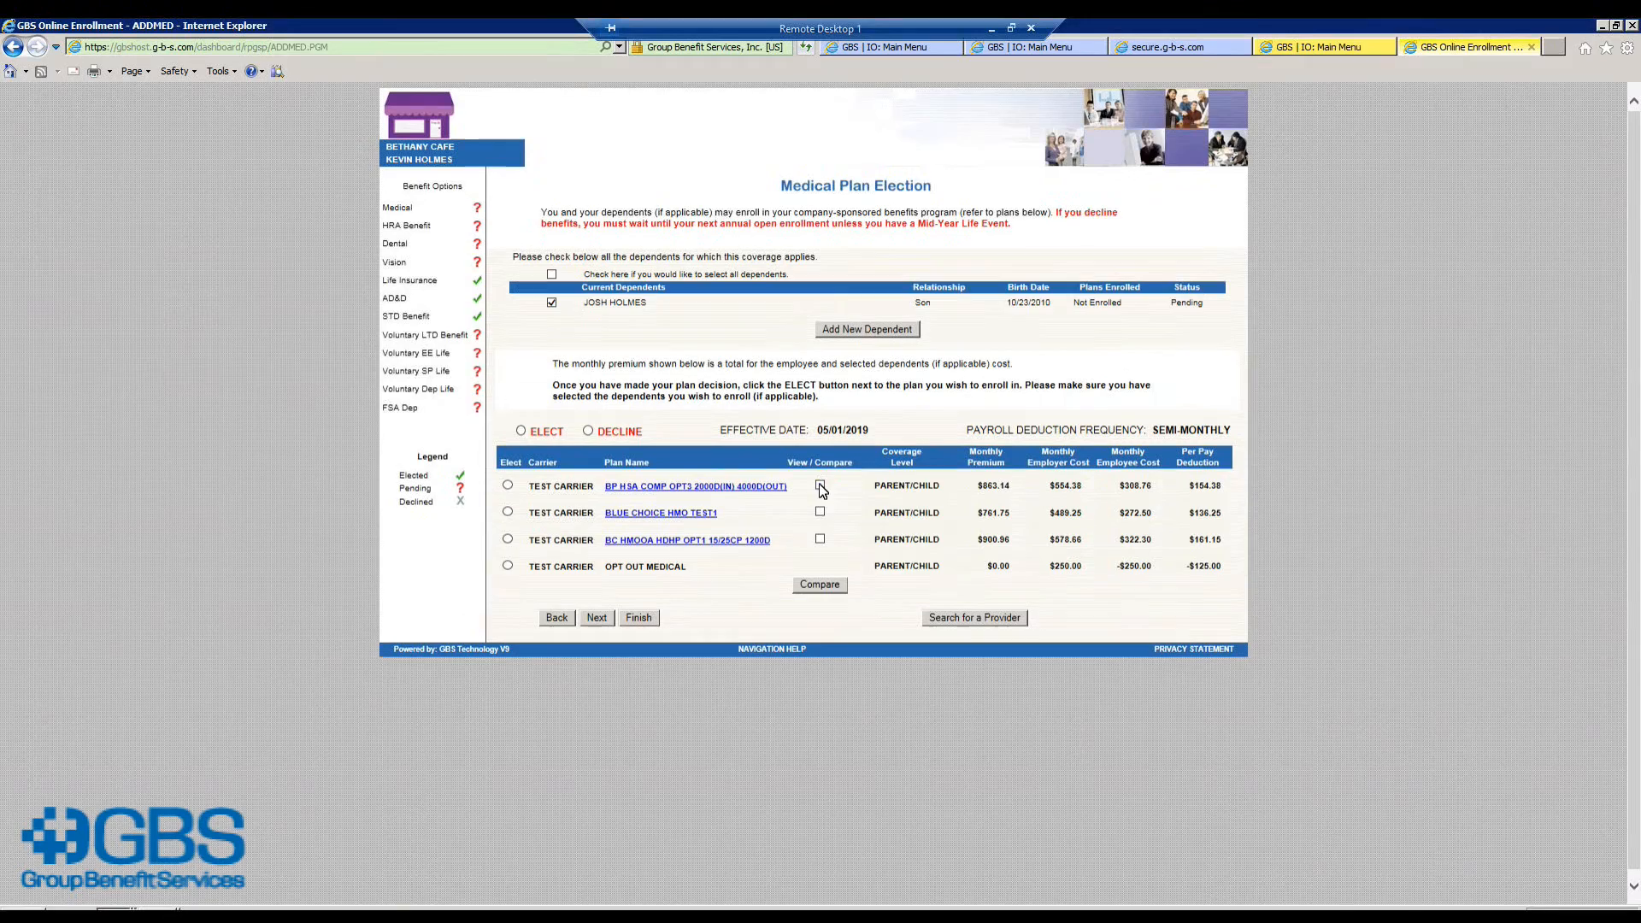
pyautogui.click(820, 483)
pyautogui.click(820, 510)
pyautogui.click(820, 540)
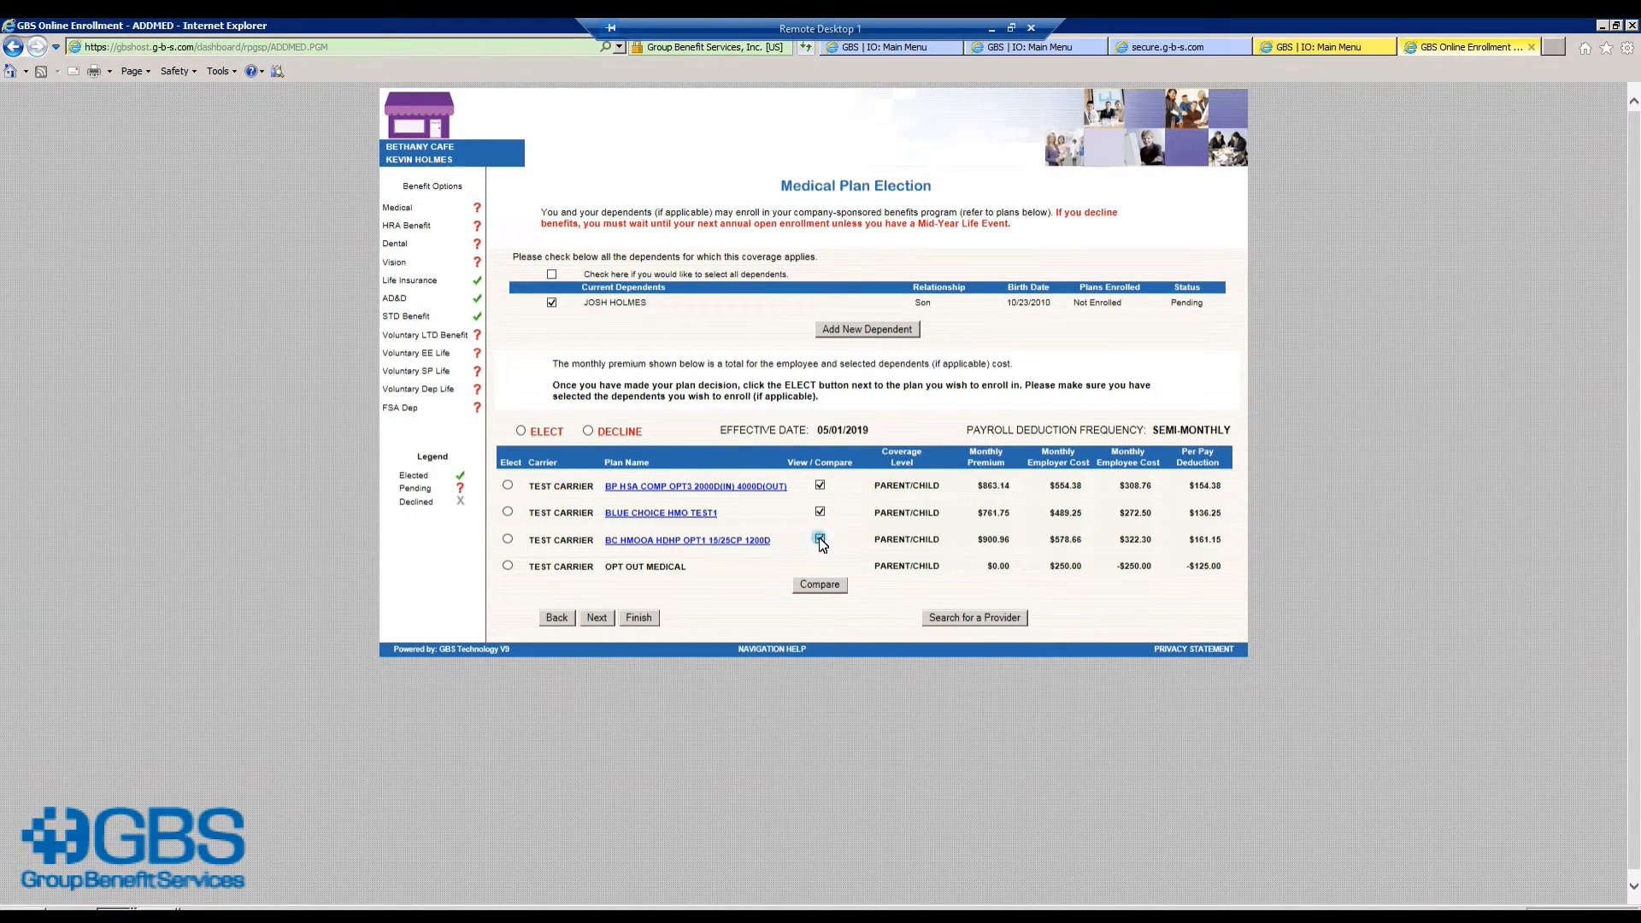
pyautogui.click(817, 586)
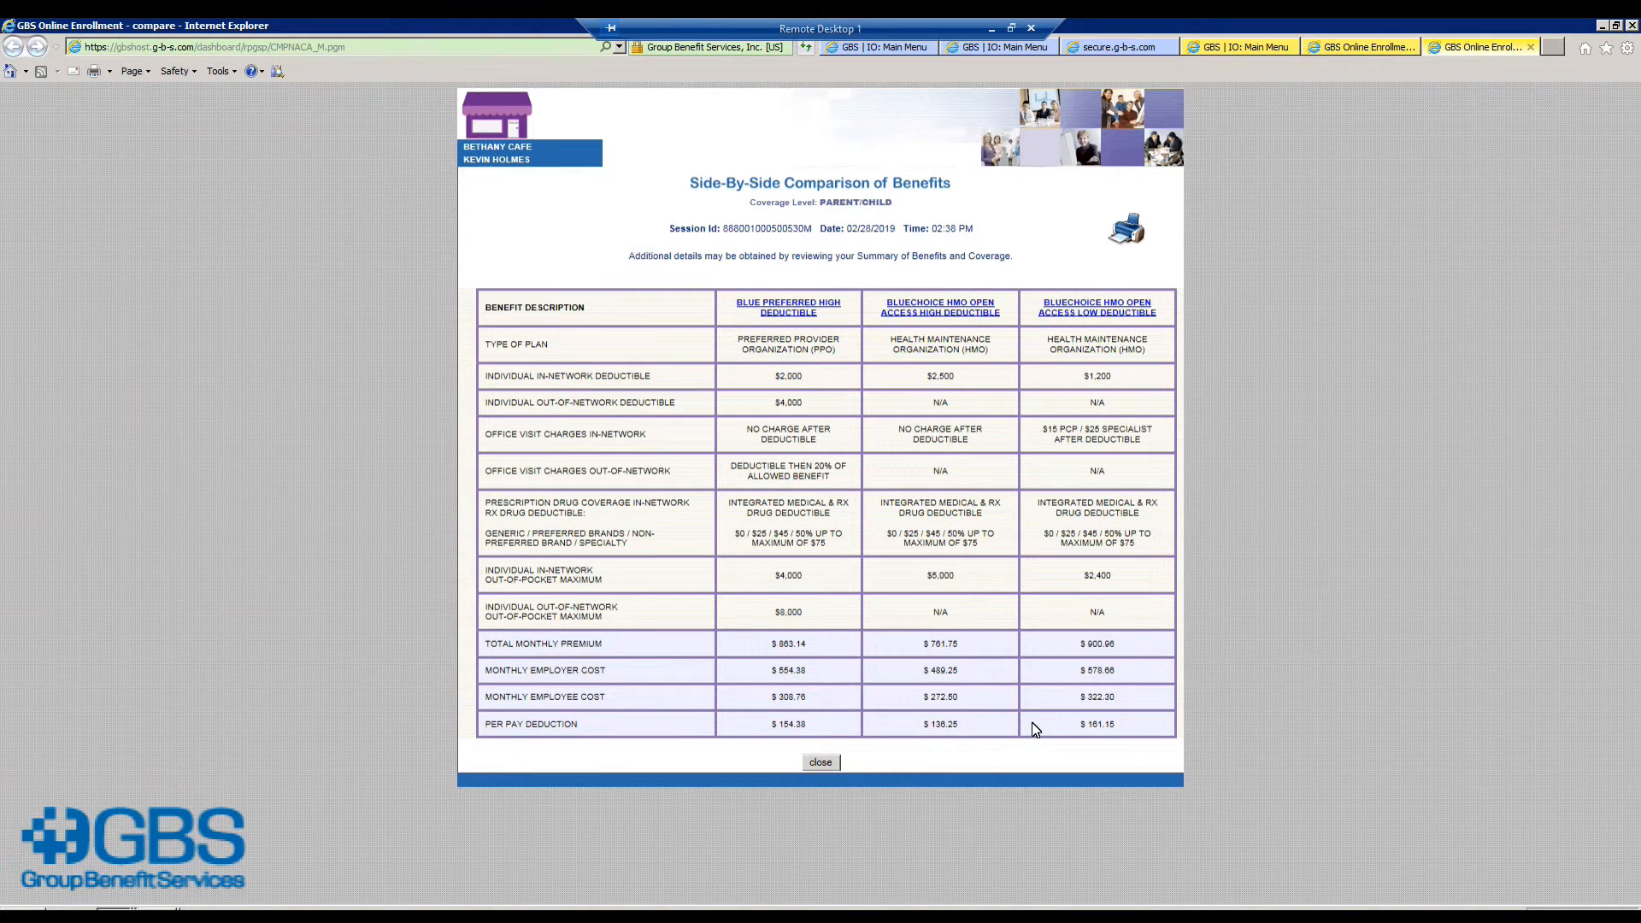
pyautogui.click(815, 763)
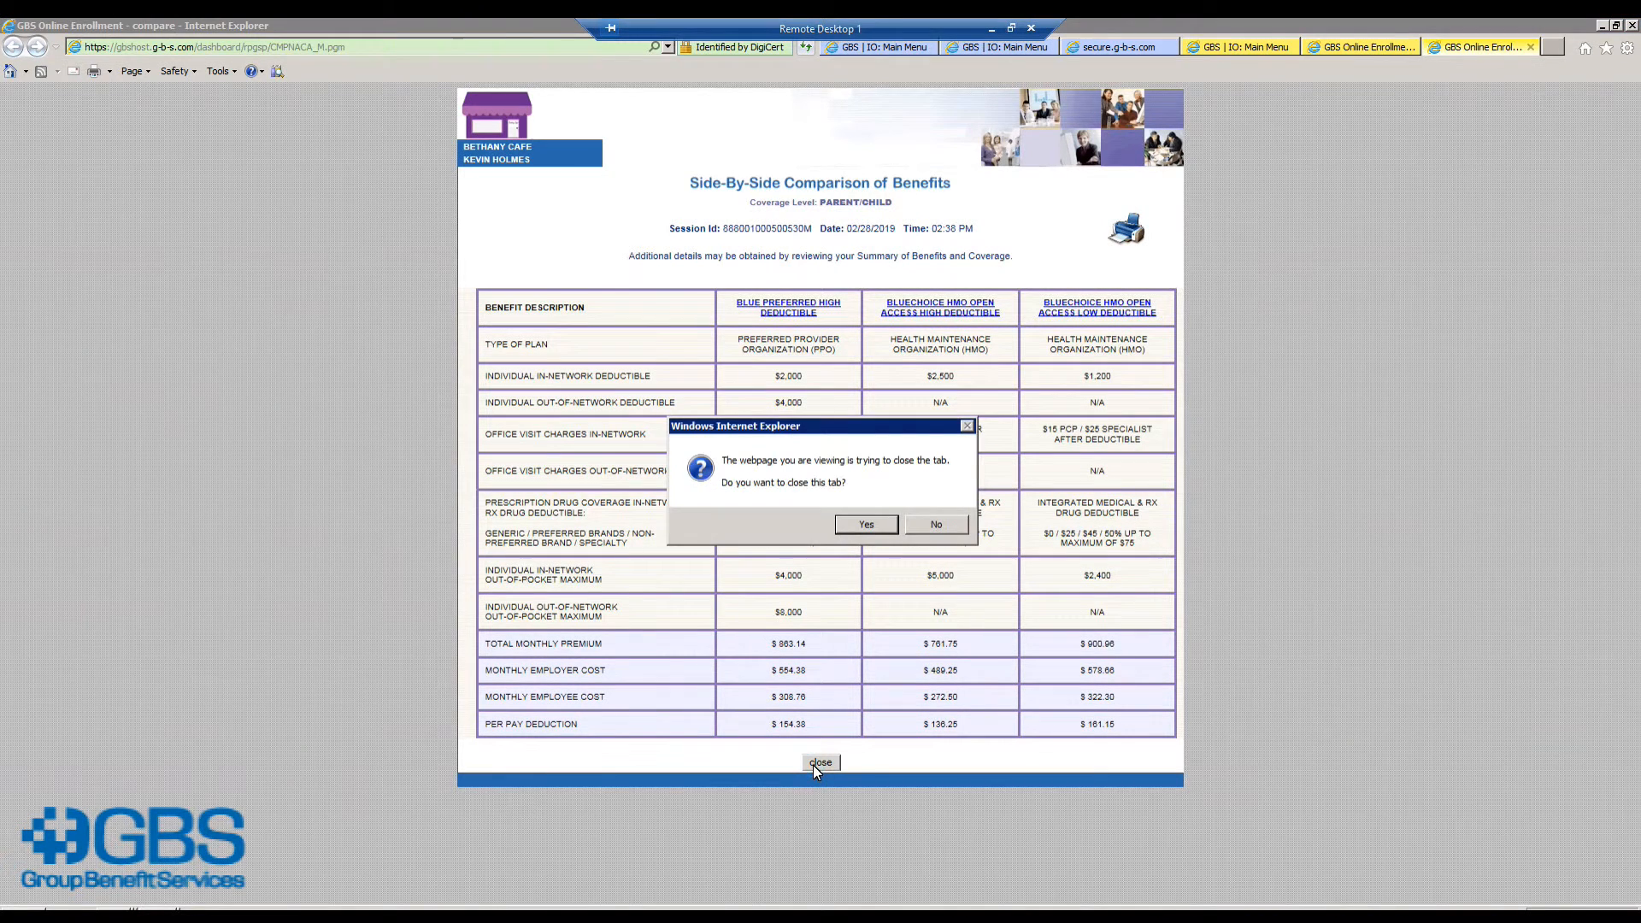
pyautogui.click(857, 525)
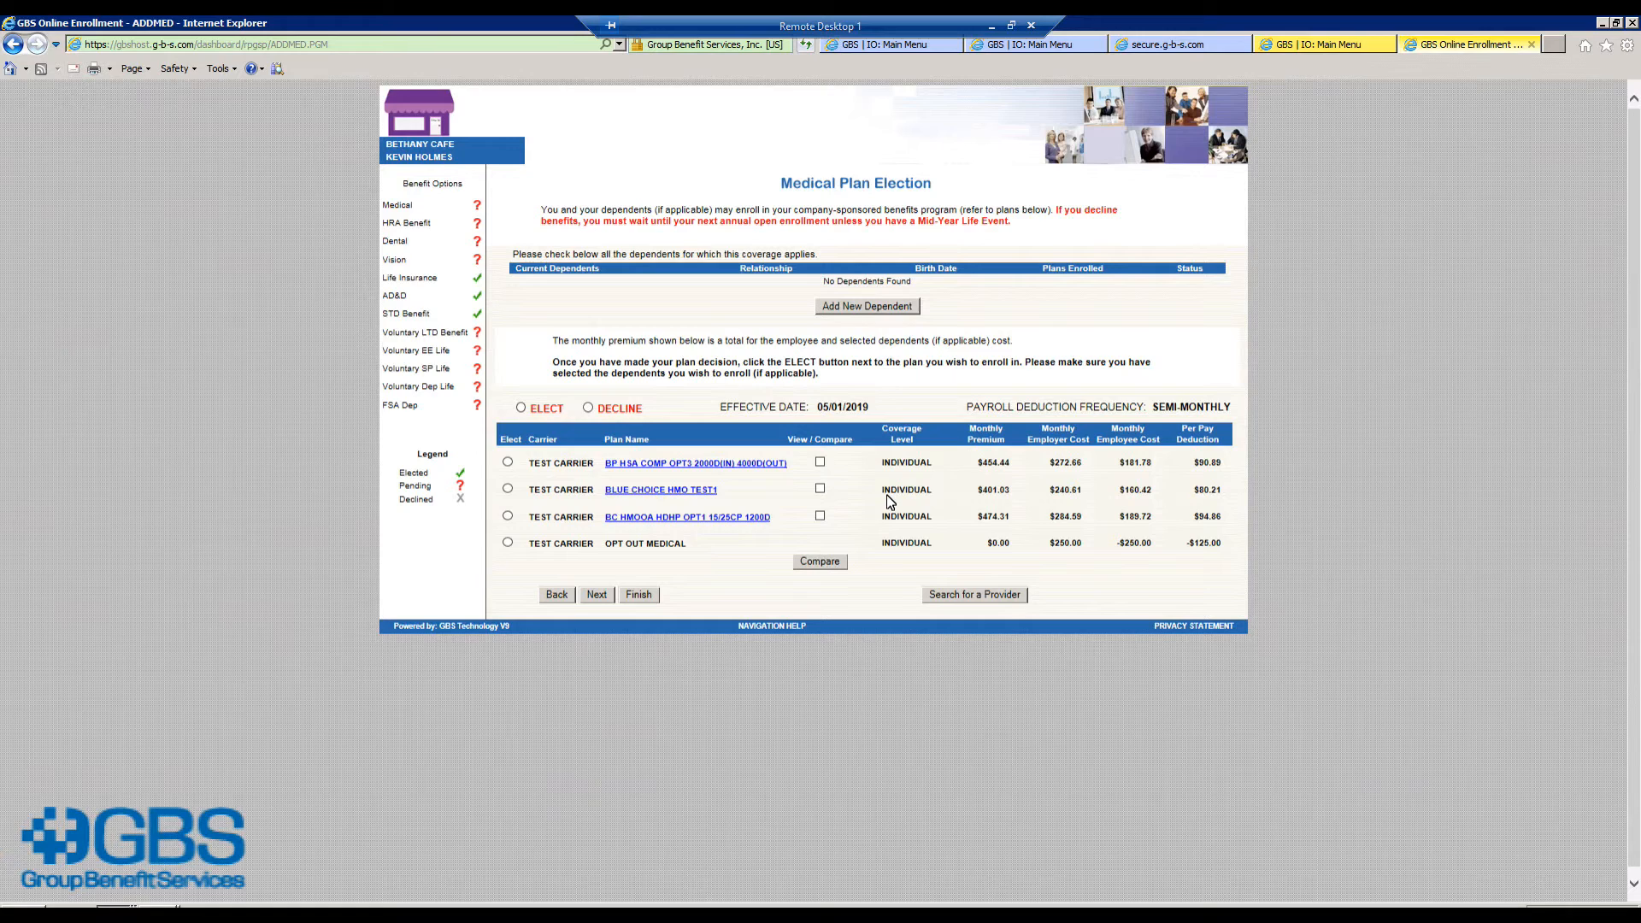
# Step: Review the first medical plan's summary of benefits PDF, zoomed out, then close it
pyautogui.click(745, 469)
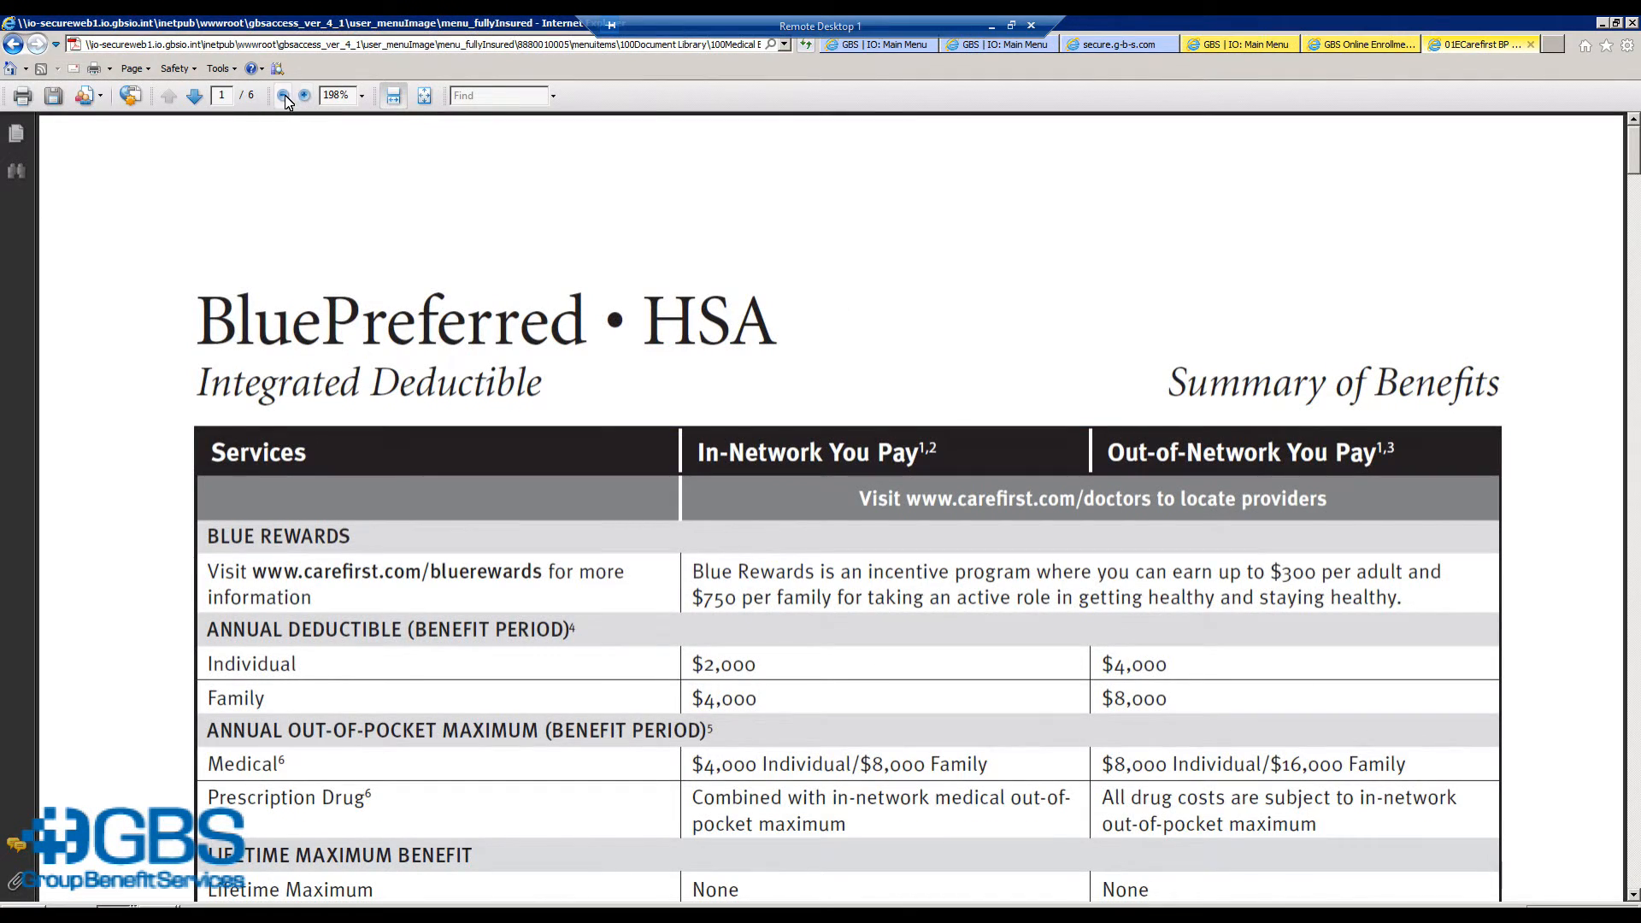
pyautogui.click(283, 96)
pyautogui.click(283, 96)
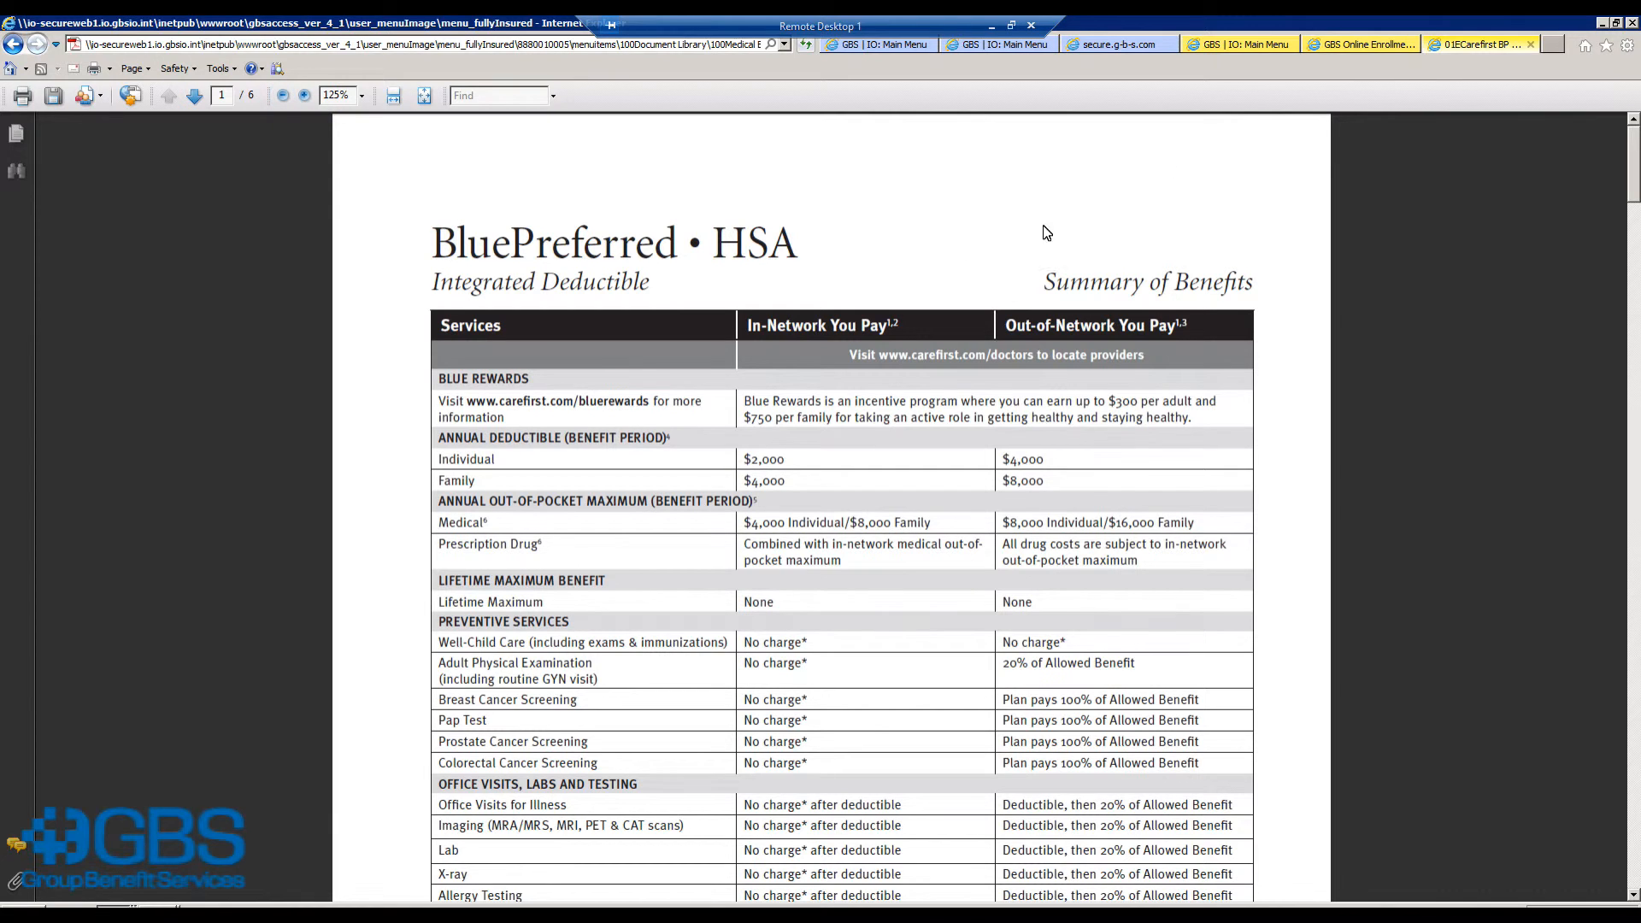
pyautogui.click(1533, 44)
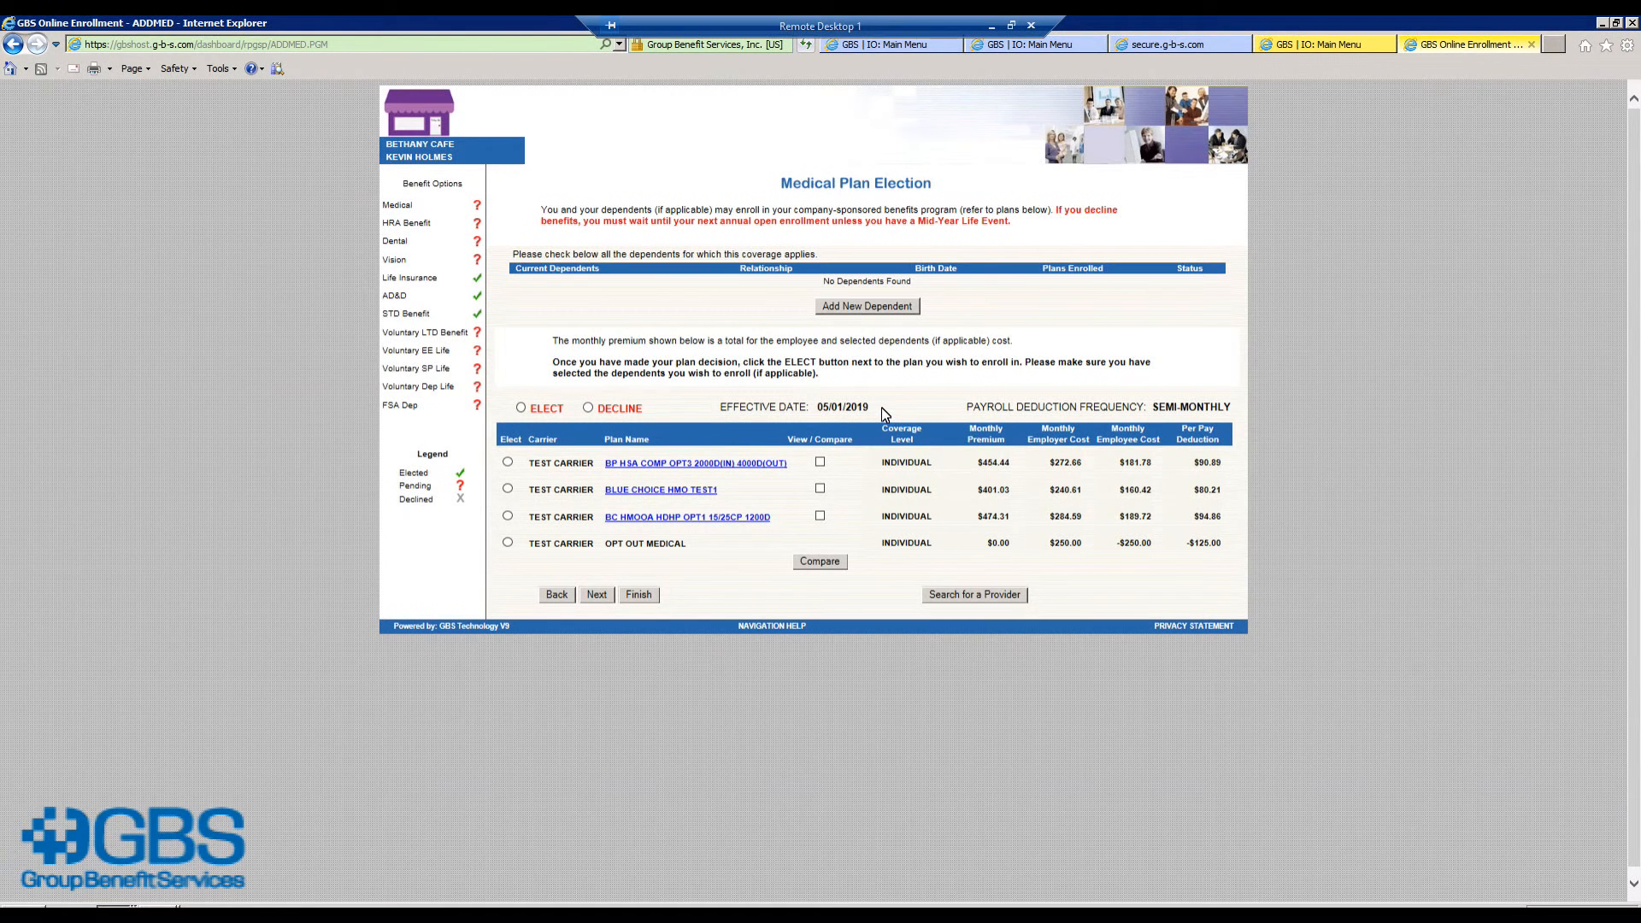
pyautogui.click(864, 306)
pyautogui.click(617, 262)
pyautogui.write('JOSH')
pyautogui.click(734, 341)
pyautogui.click(624, 351)
pyautogui.click(618, 366)
pyautogui.click(841, 646)
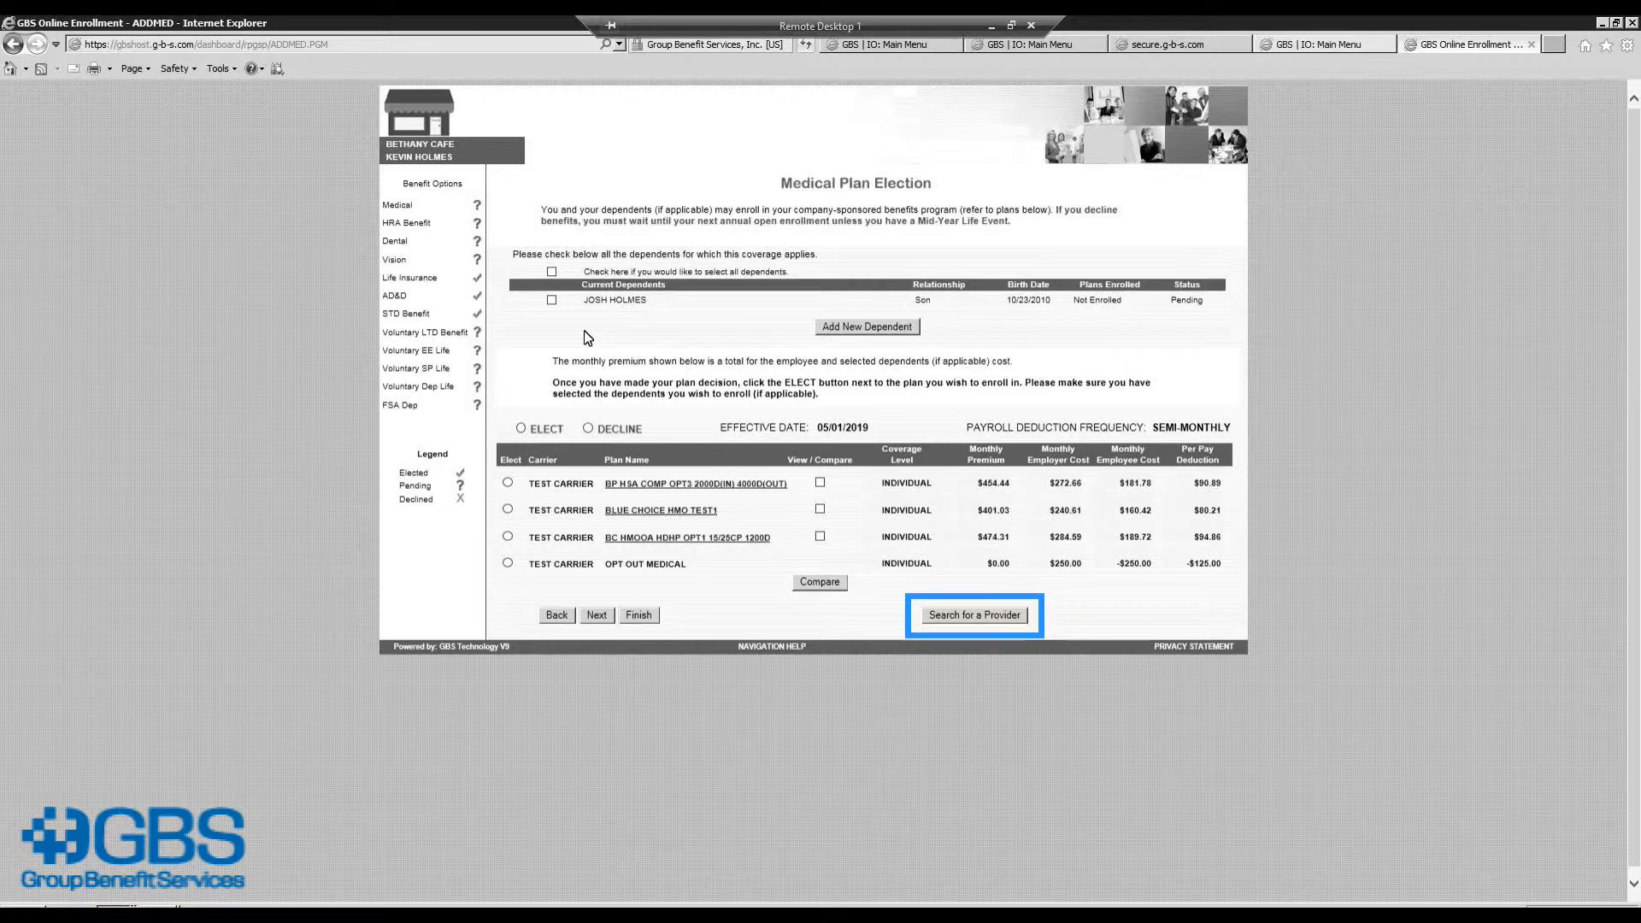
# Step: Check in-network providers, then elect the first medical plan covering the son at Parent/Child
pyautogui.click(978, 614)
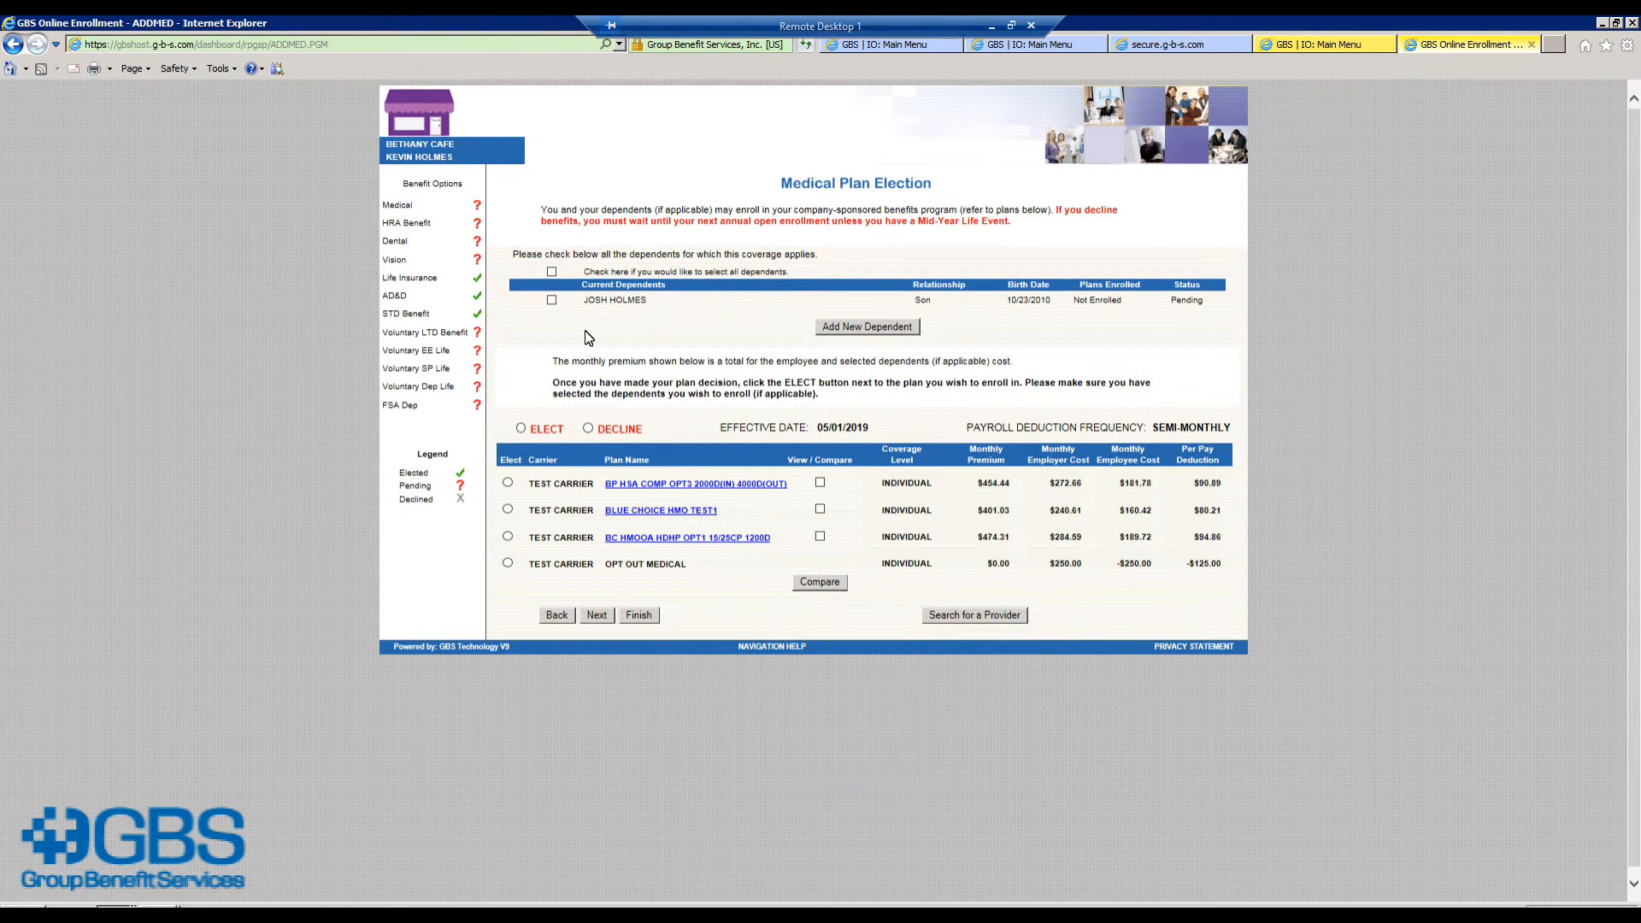
pyautogui.click(552, 301)
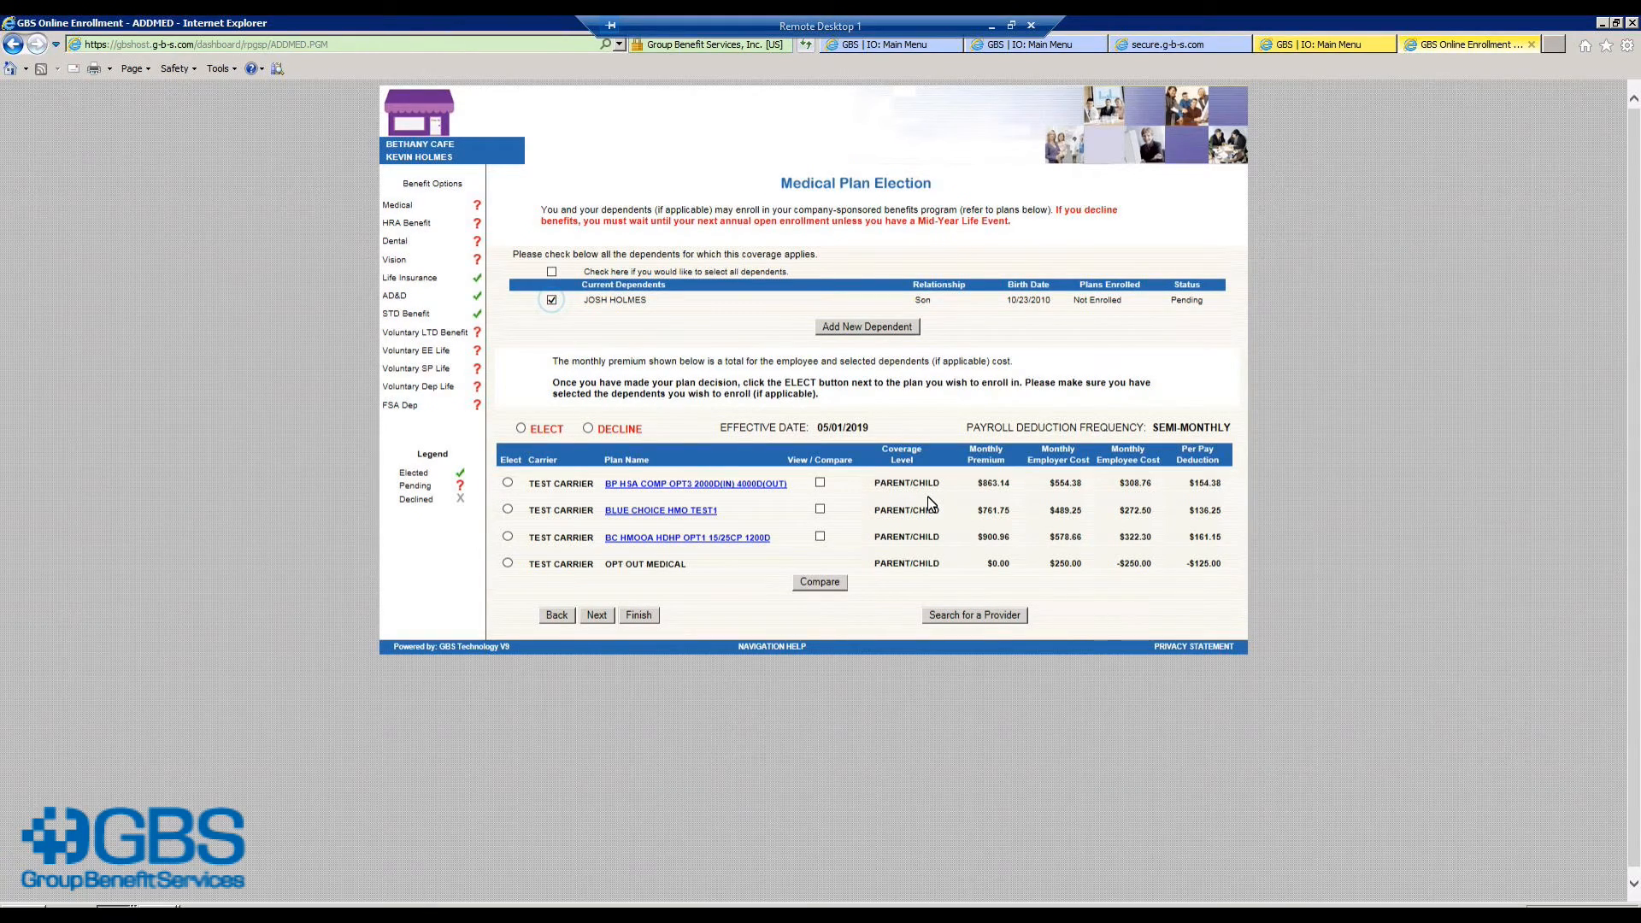
pyautogui.click(508, 483)
pyautogui.click(596, 615)
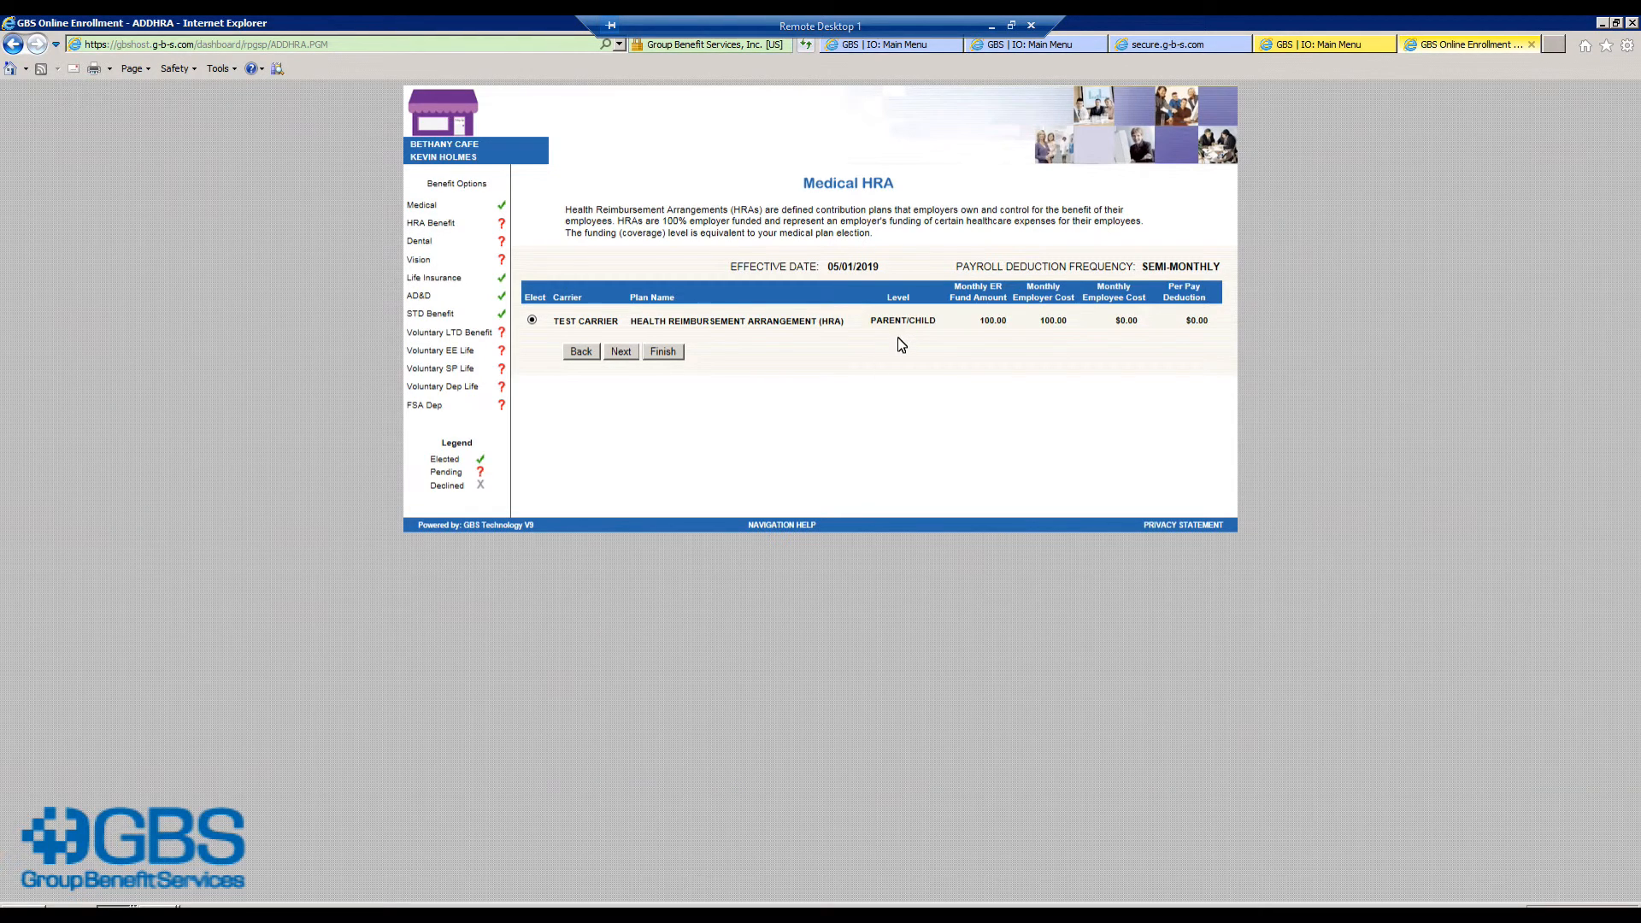
# Step: Accept the Medical HRA and elect Delta Dental PPO EPN Active including the son
pyautogui.click(621, 352)
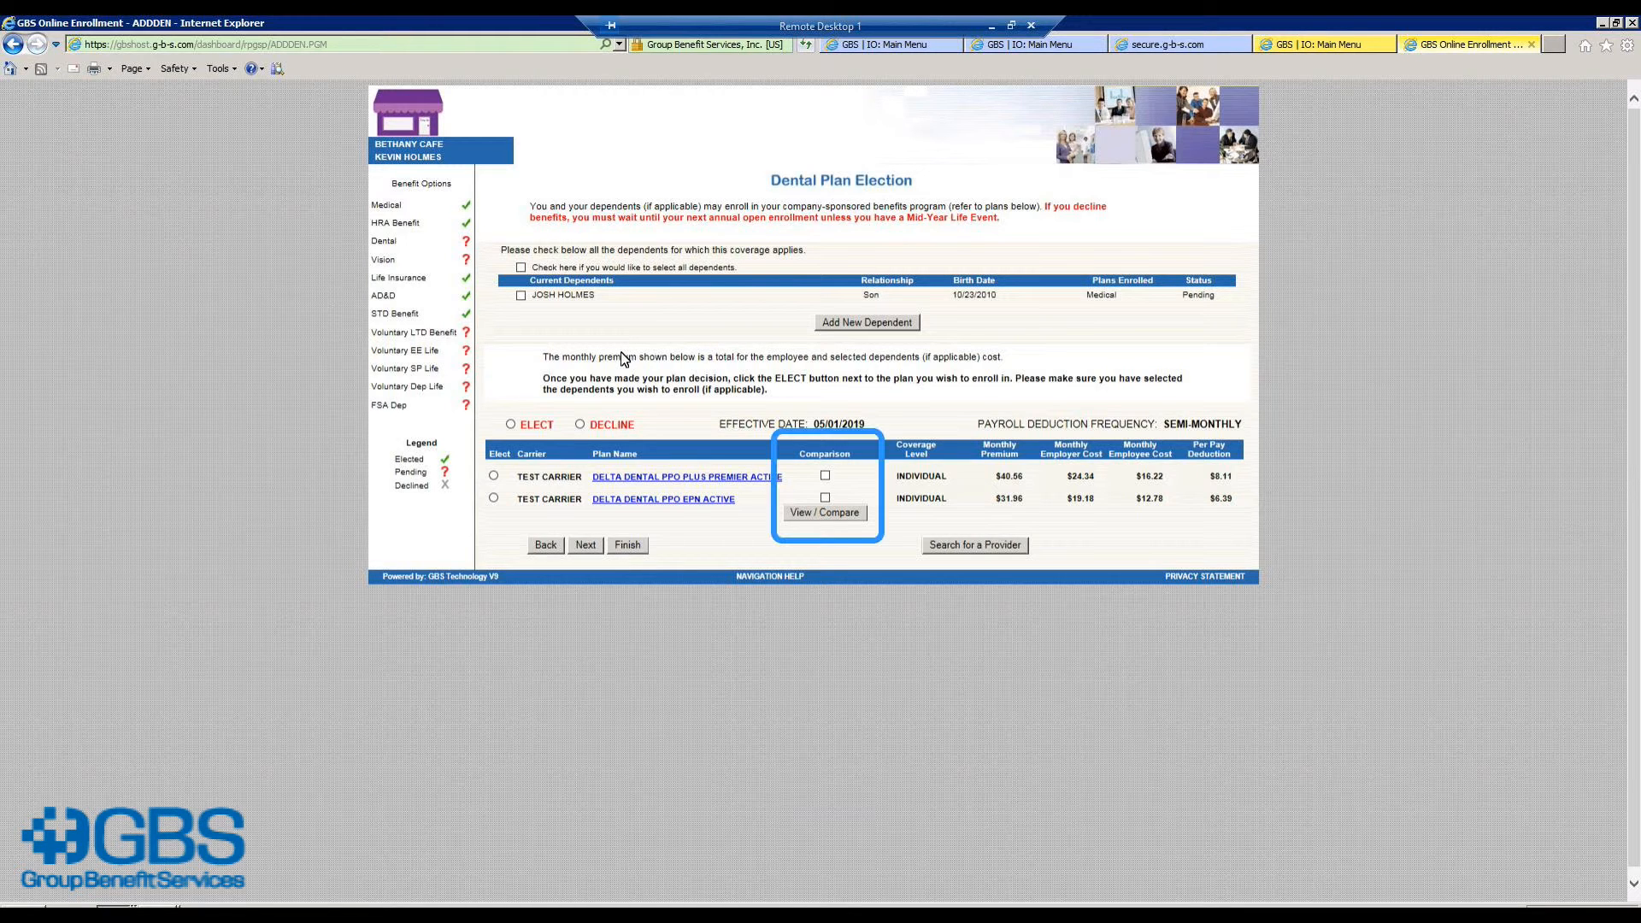
pyautogui.click(520, 295)
pyautogui.click(494, 498)
pyautogui.click(582, 545)
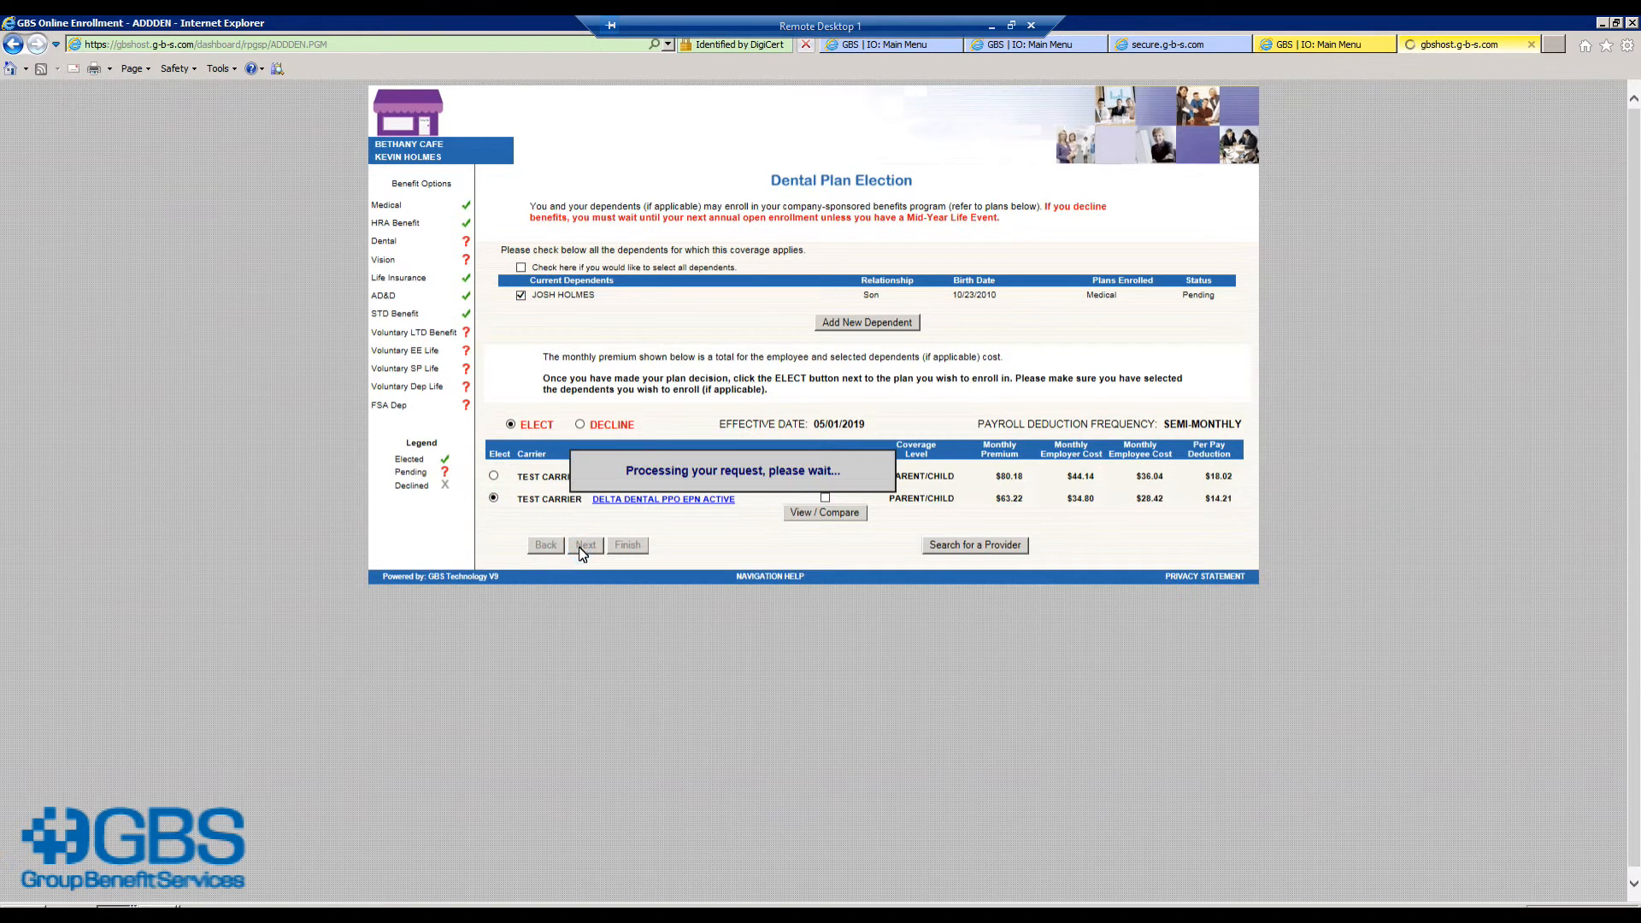
# Step: Elect the vision plan with the son included at Parent/Child coverage
pyautogui.click(556, 295)
pyautogui.click(535, 476)
pyautogui.click(619, 507)
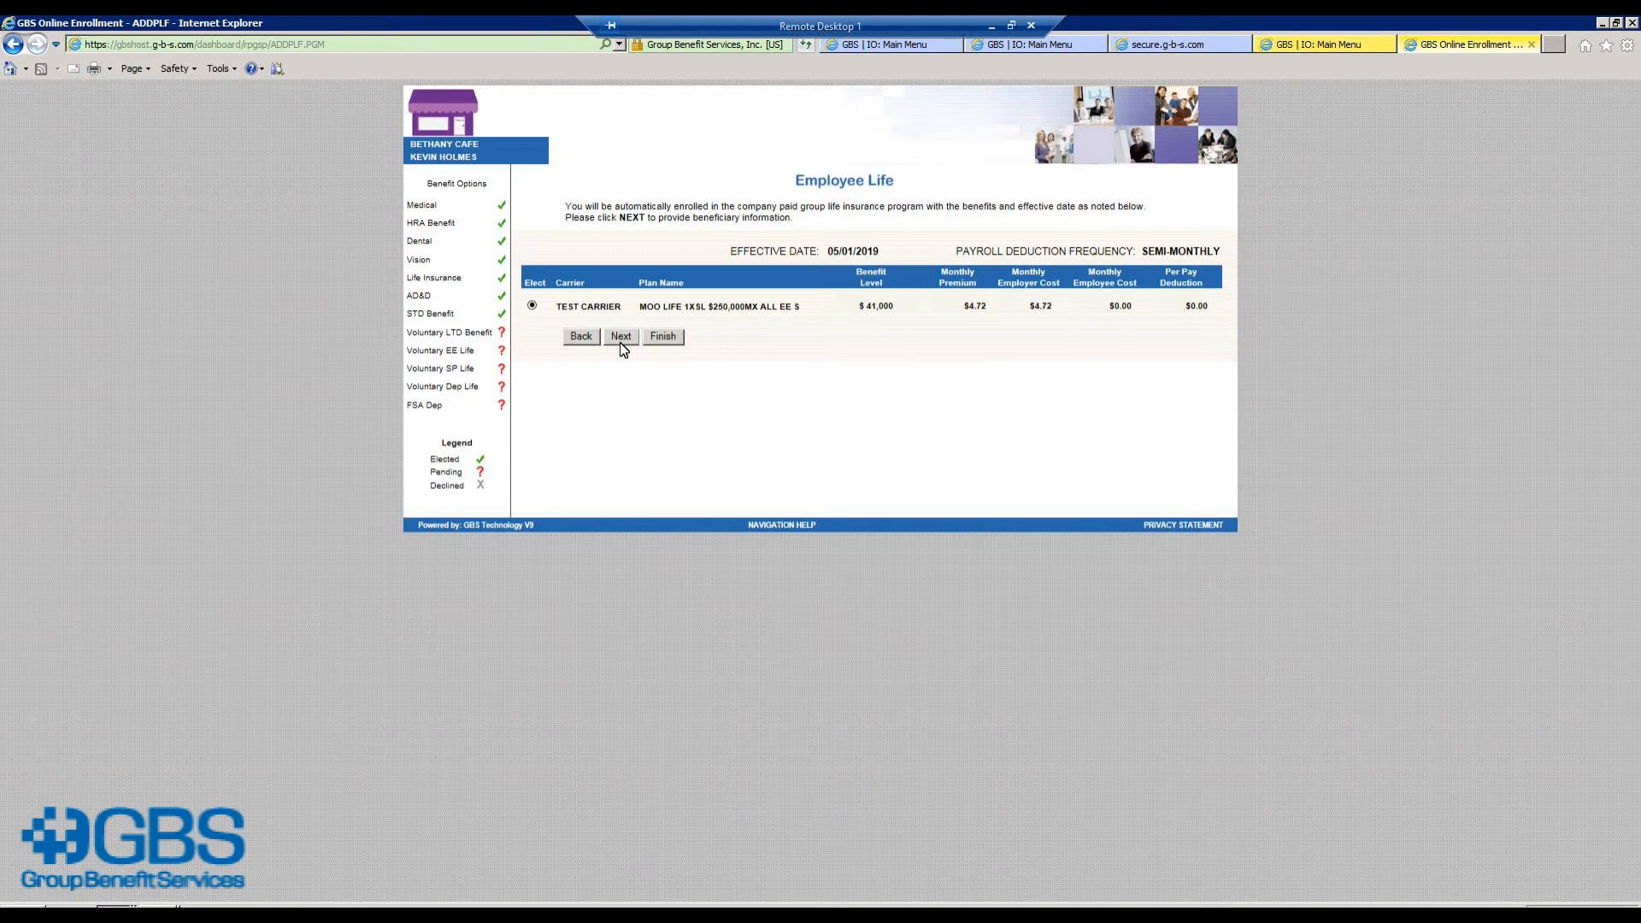
# Step: Accept basic life and name a parent as its 100% primary beneficiary
pyautogui.click(621, 345)
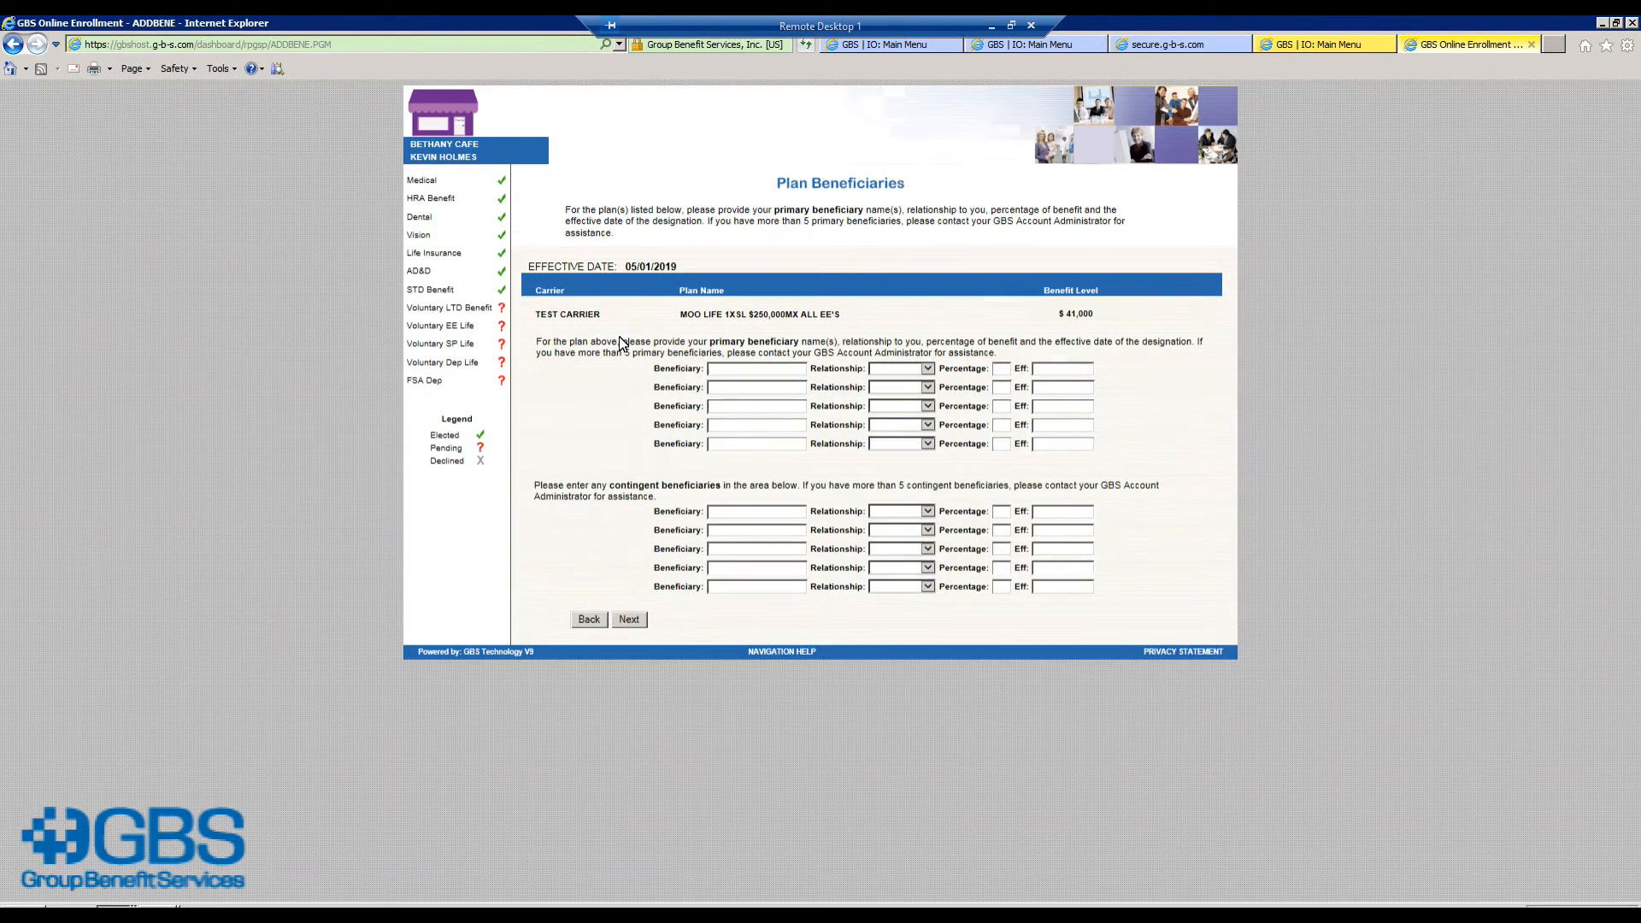
pyautogui.click(714, 372)
pyautogui.press('Tab')
pyautogui.press('p')
pyautogui.press('Tab')
pyautogui.write('100')
pyautogui.click(629, 621)
# Step: Name the same parent as 100% primary beneficiary of the AD&D plan
pyautogui.click(624, 520)
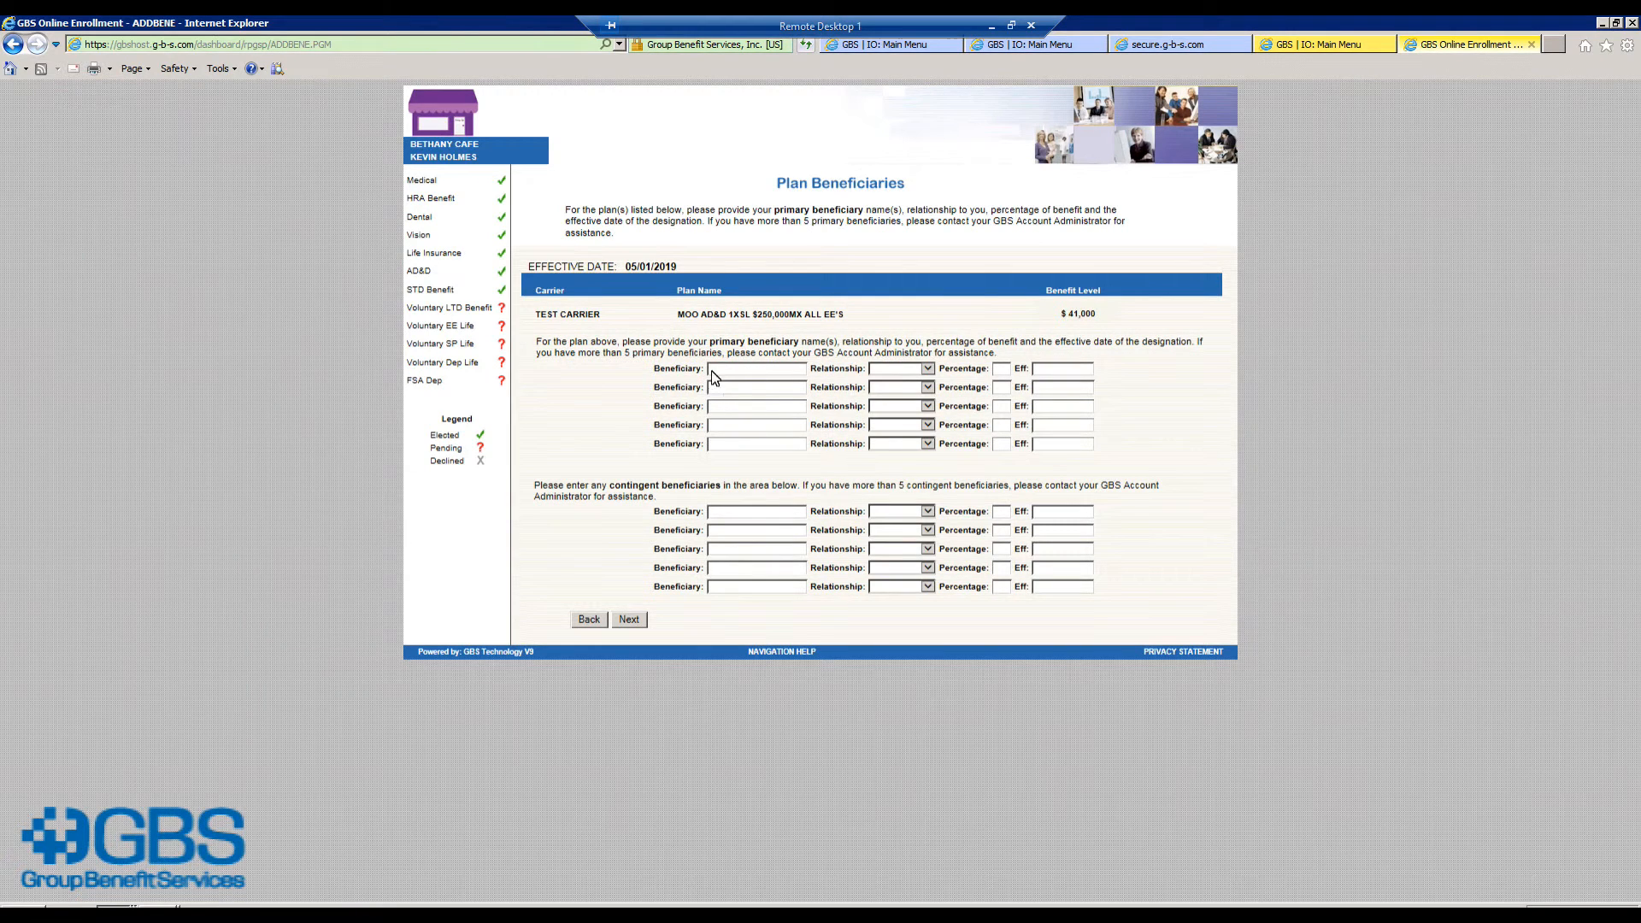
pyautogui.click(720, 375)
pyautogui.press('Tab')
pyautogui.press('p')
pyautogui.press('Tab')
pyautogui.write('100')
pyautogui.click(629, 620)
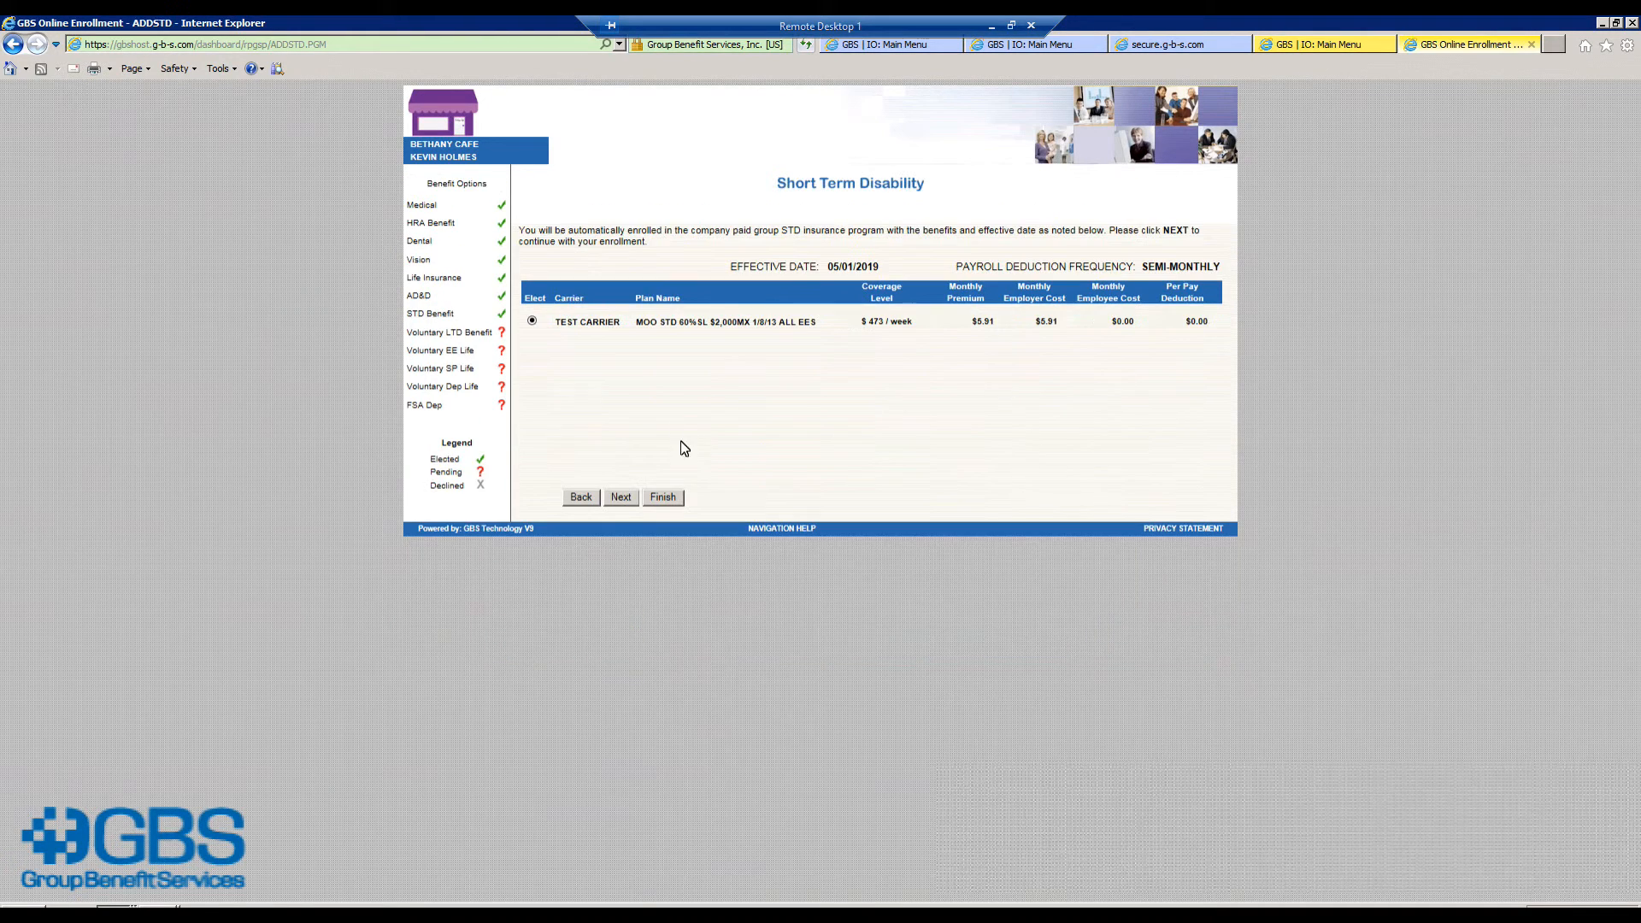
# Step: Accept short-term disability and decline voluntary LTD with reason NOT INTERESTED
pyautogui.click(621, 499)
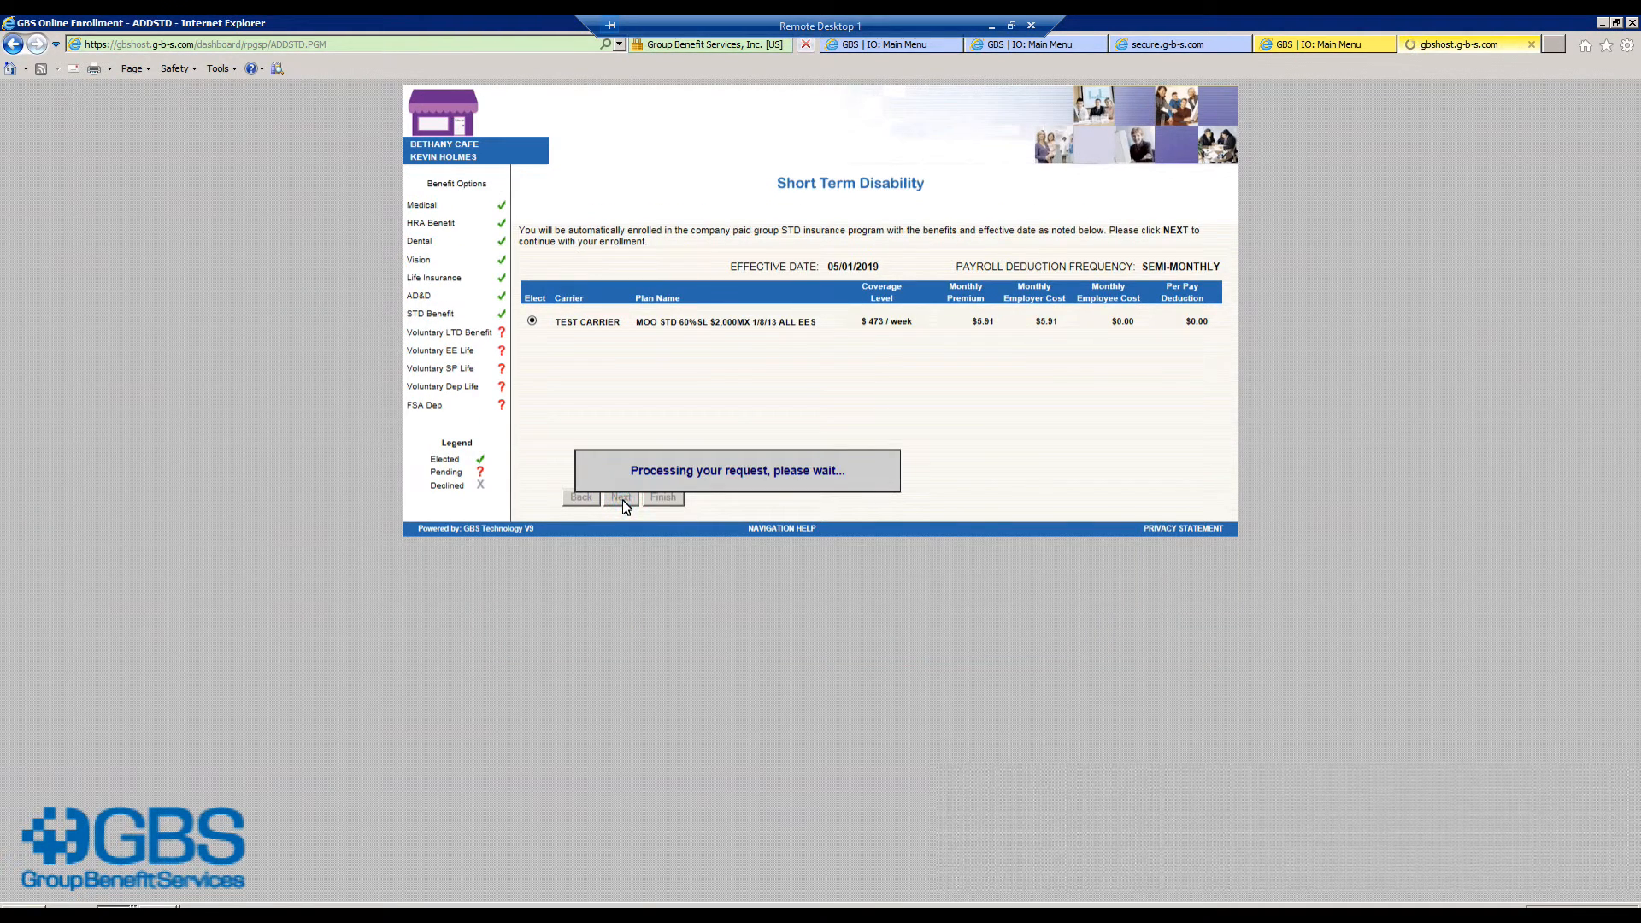
pyautogui.click(607, 310)
pyautogui.click(620, 336)
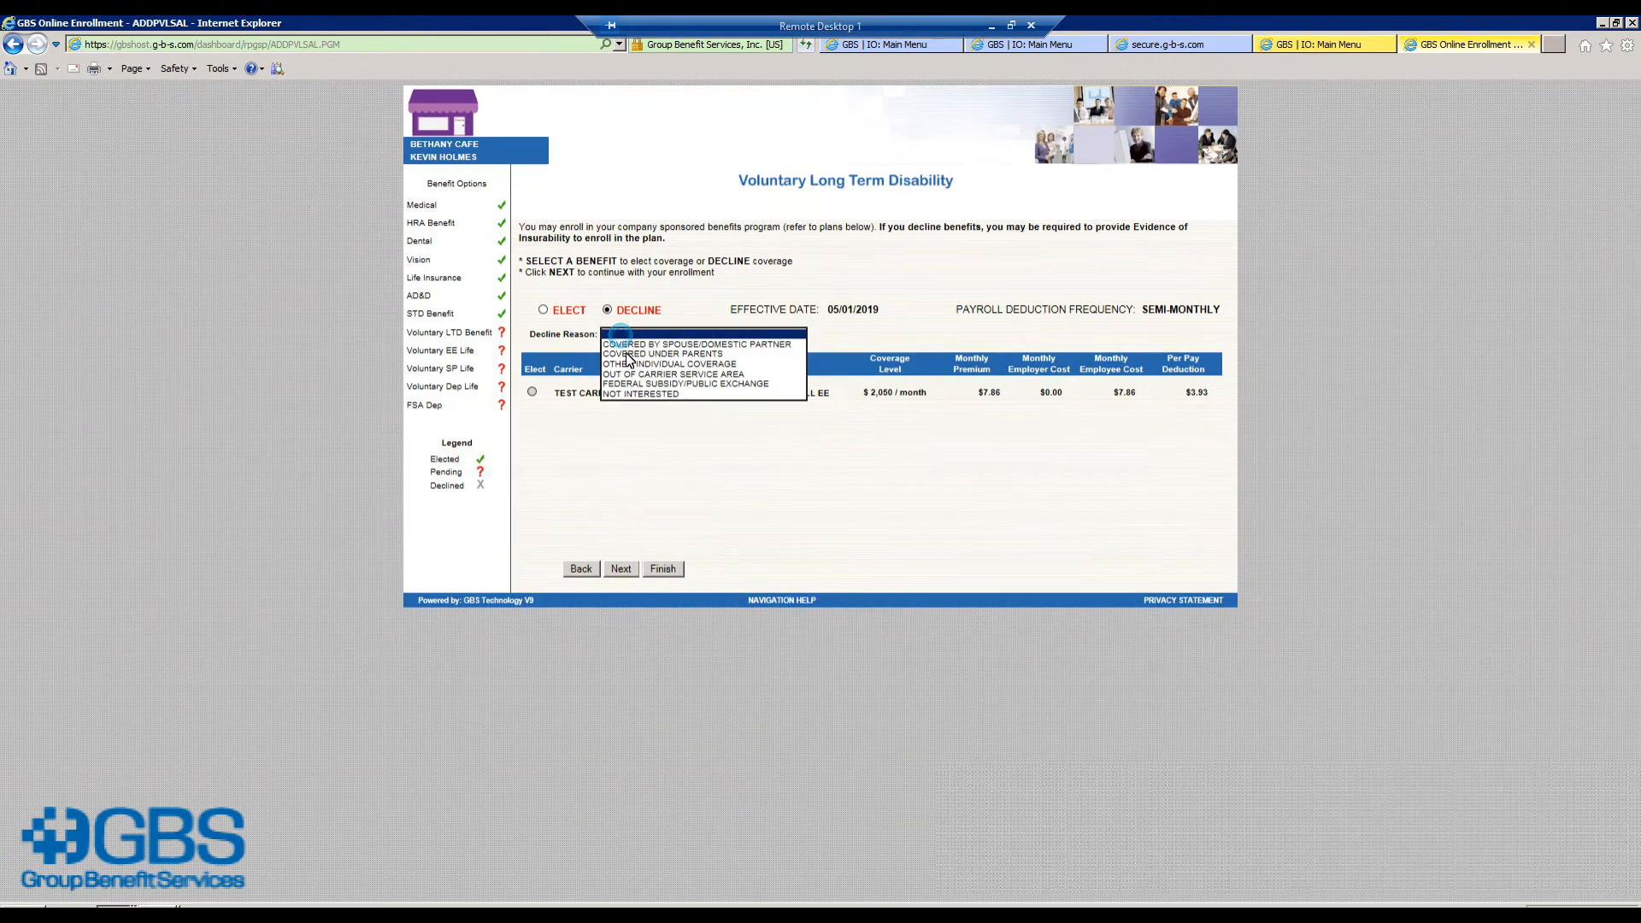
pyautogui.click(637, 393)
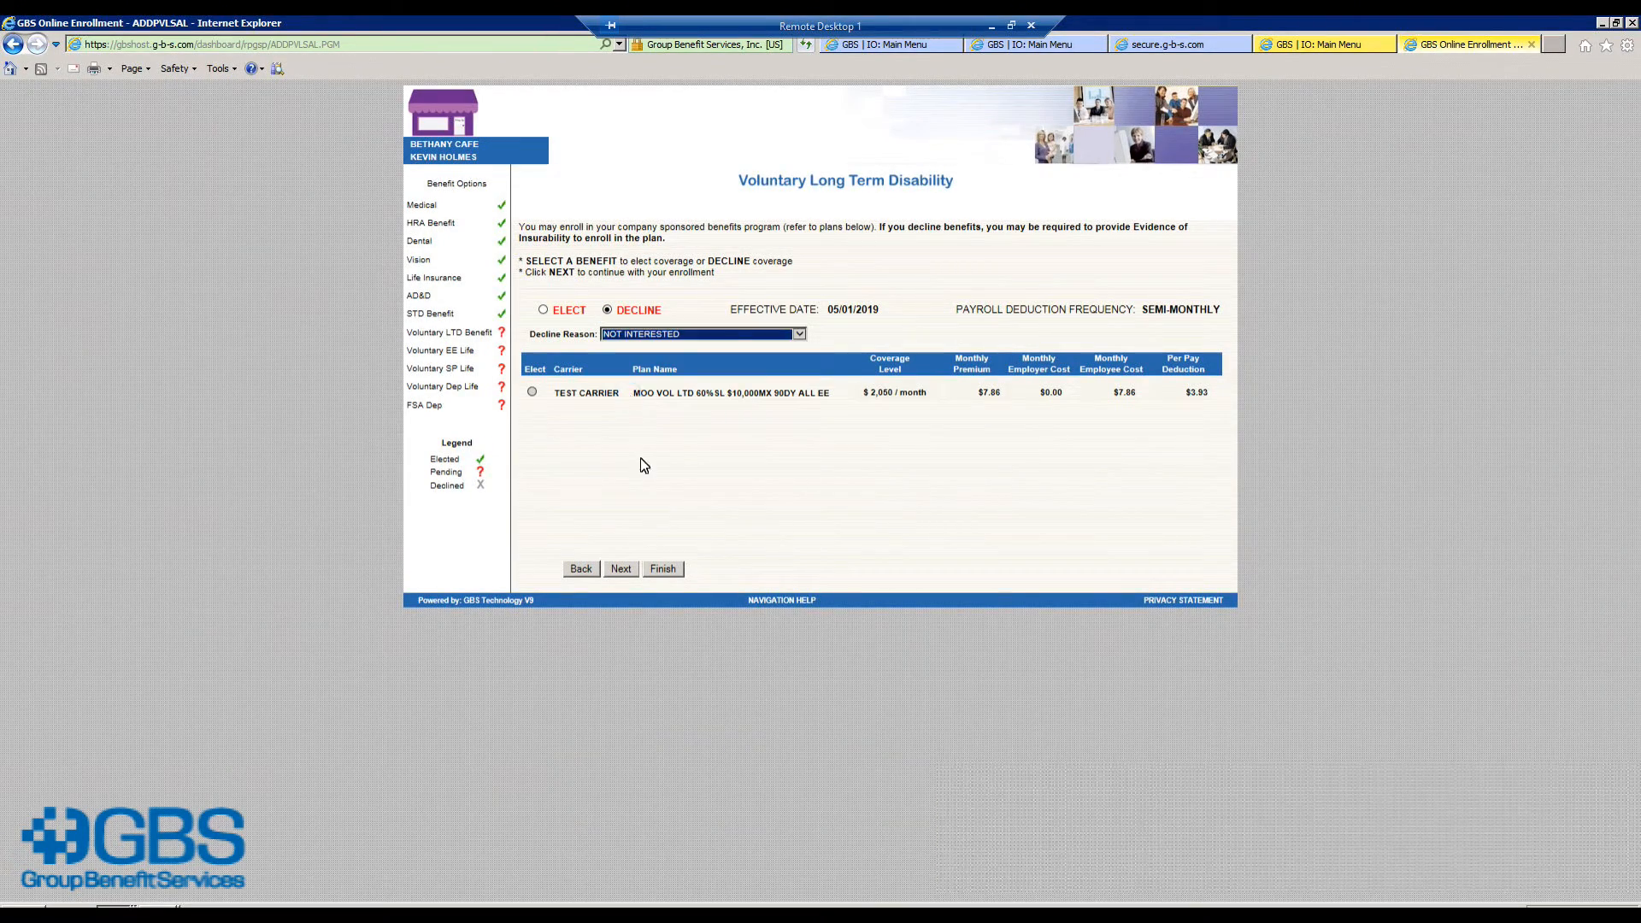
pyautogui.click(622, 570)
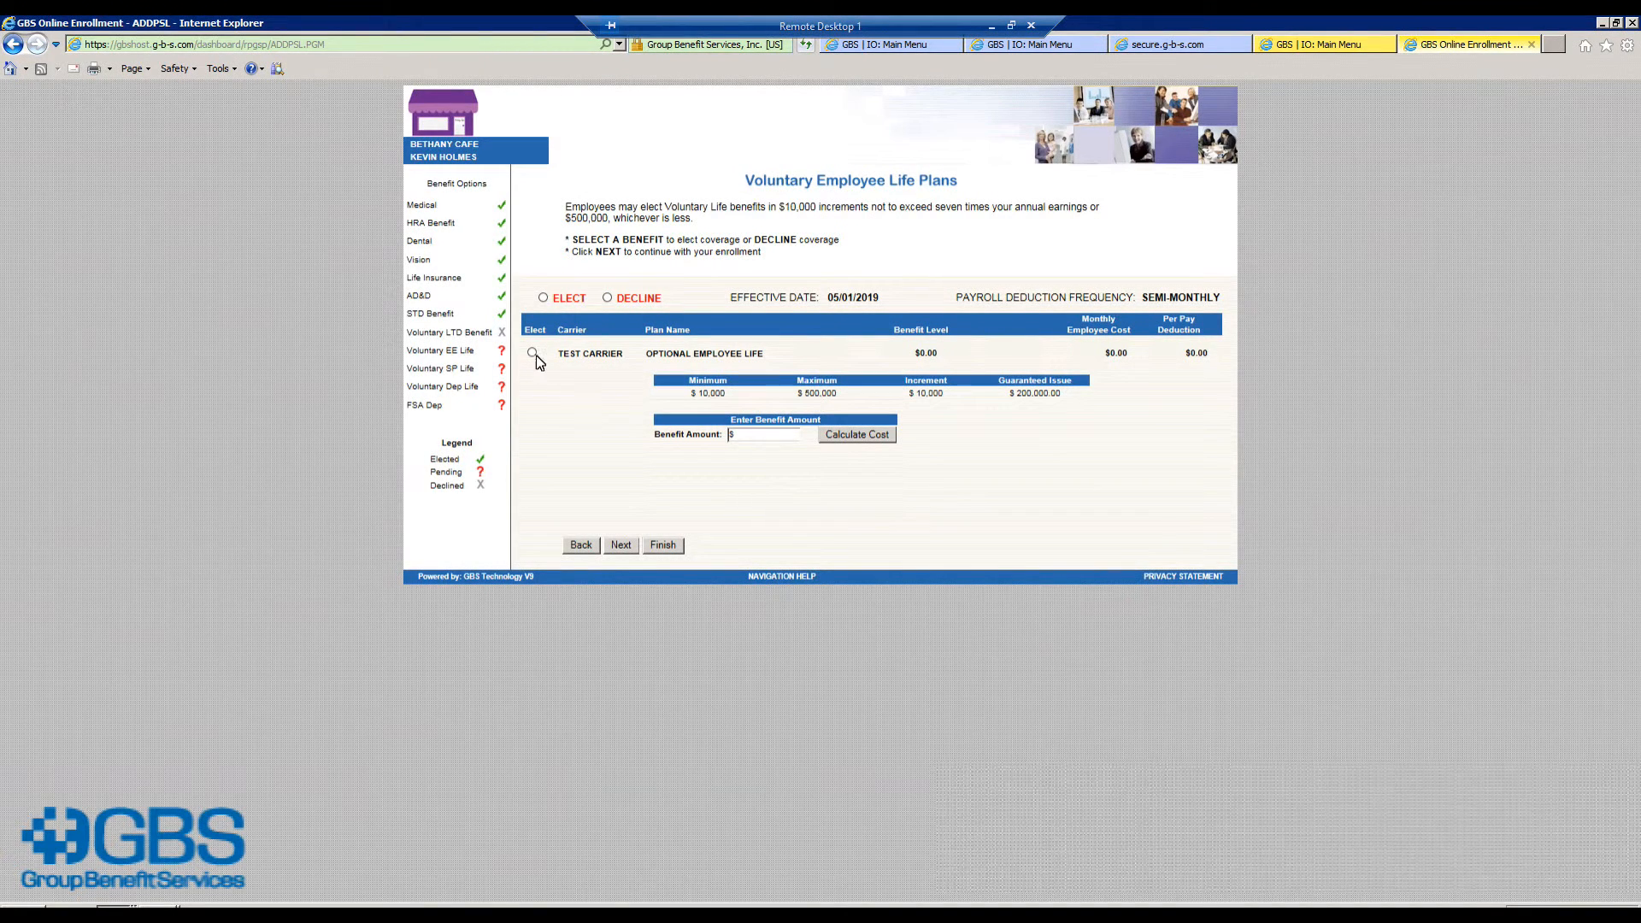
# Step: Elect $200,000 optional employee life after the 250000 amount exceeded the limit
pyautogui.click(747, 435)
pyautogui.write('250000')
pyautogui.click(858, 442)
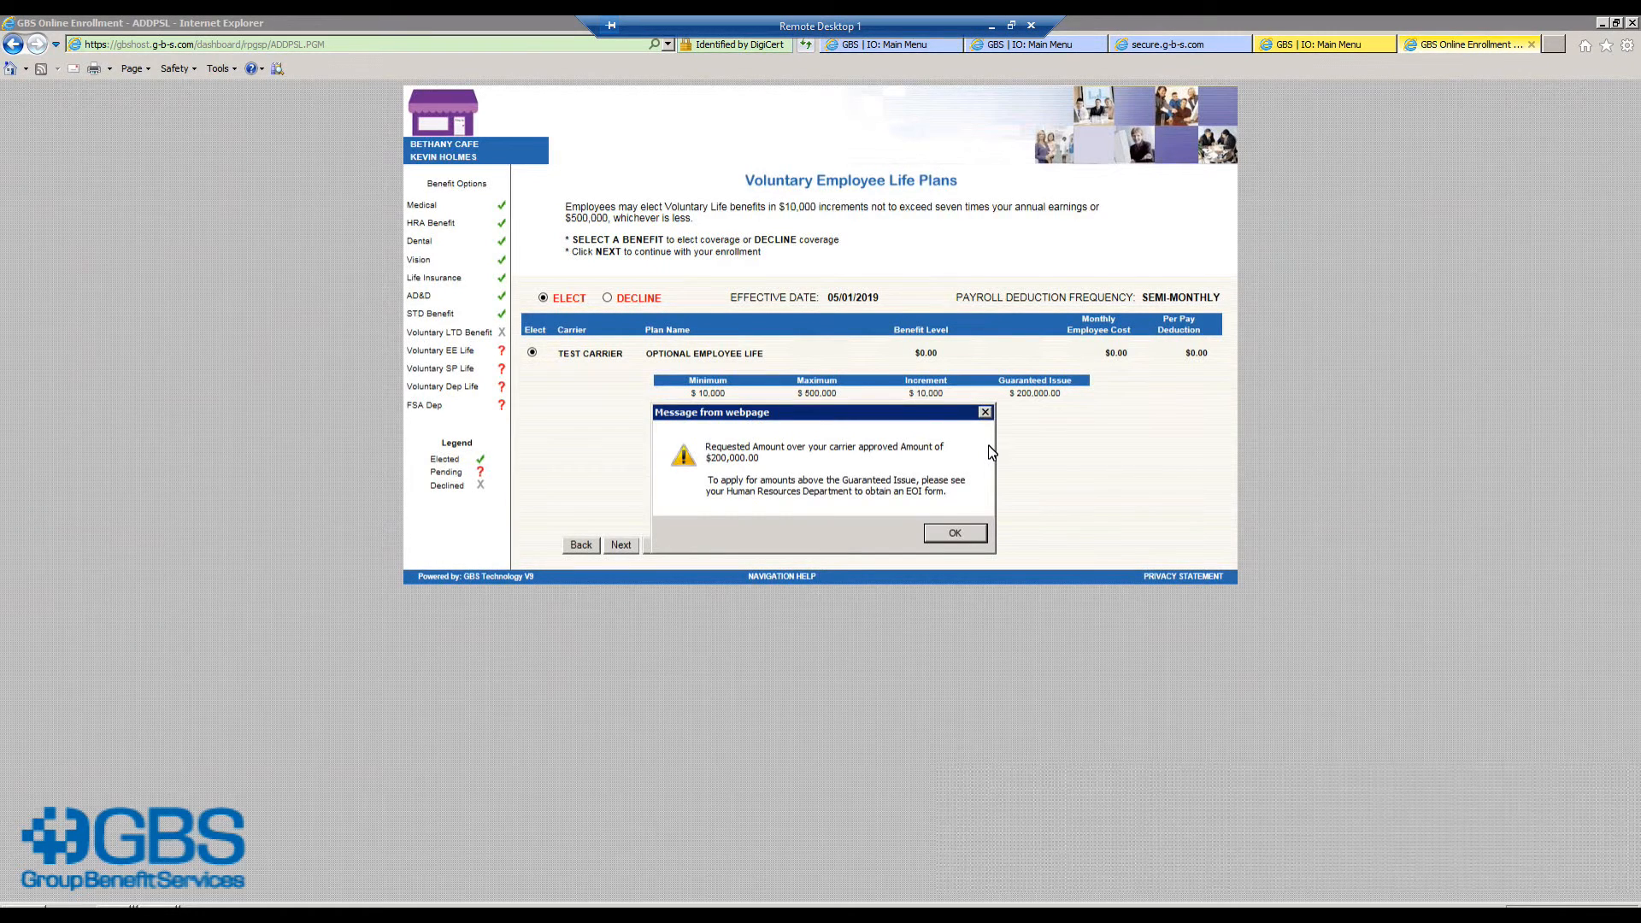
pyautogui.click(971, 536)
pyautogui.doubleClick(777, 432)
pyautogui.press('BackSpace')
pyautogui.write('2000')
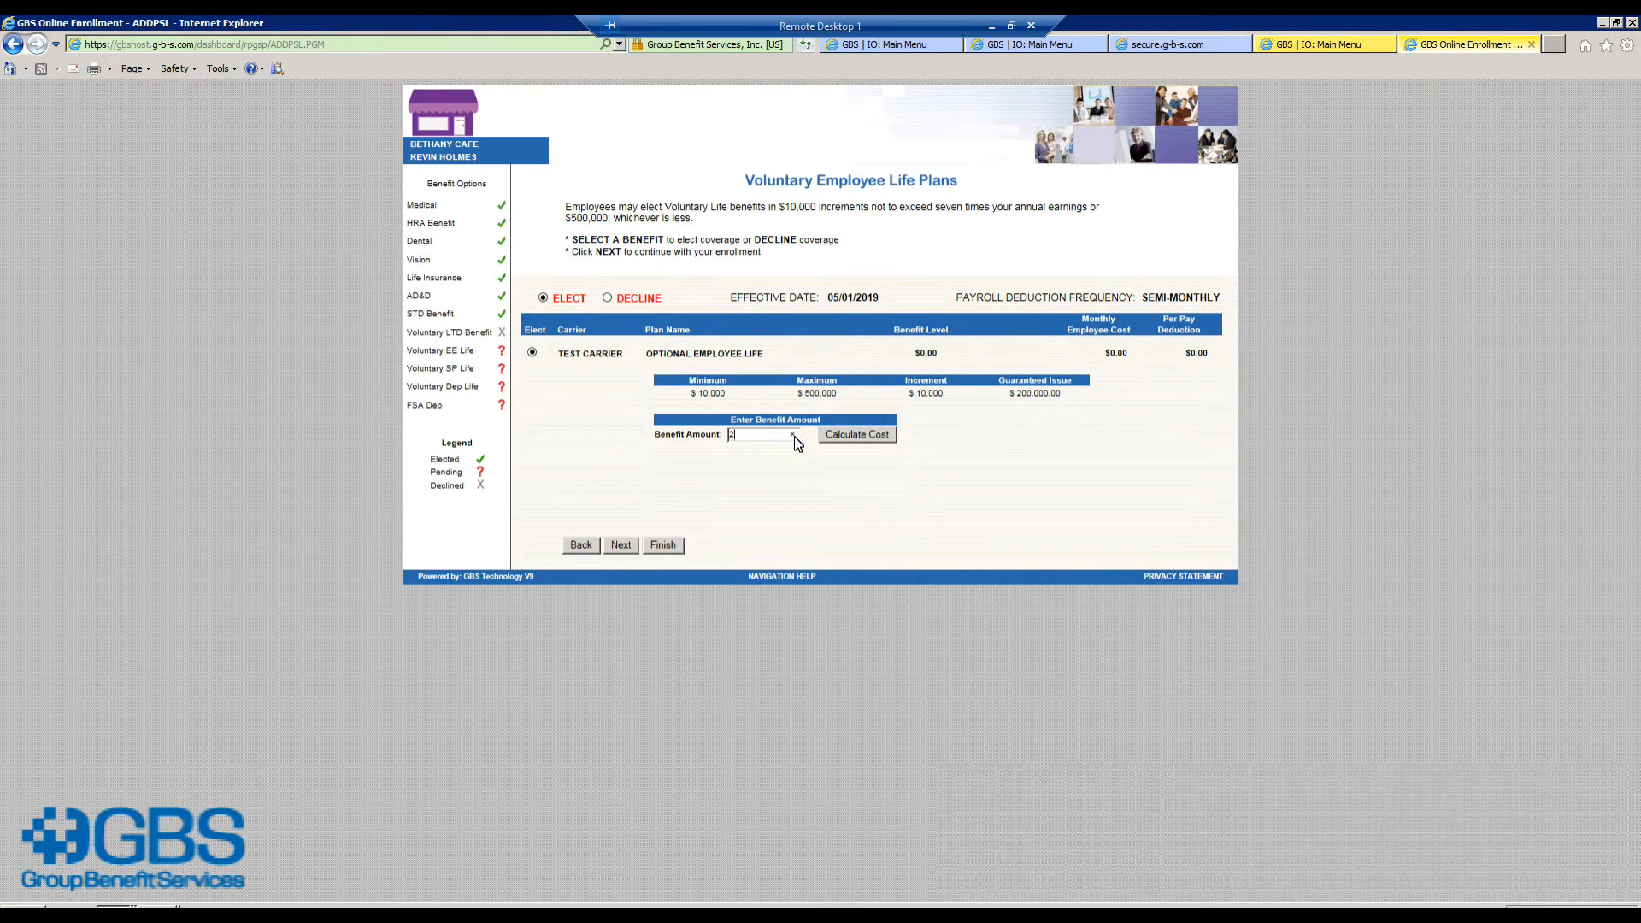
pyautogui.write('00')
pyautogui.click(841, 436)
pyautogui.click(621, 545)
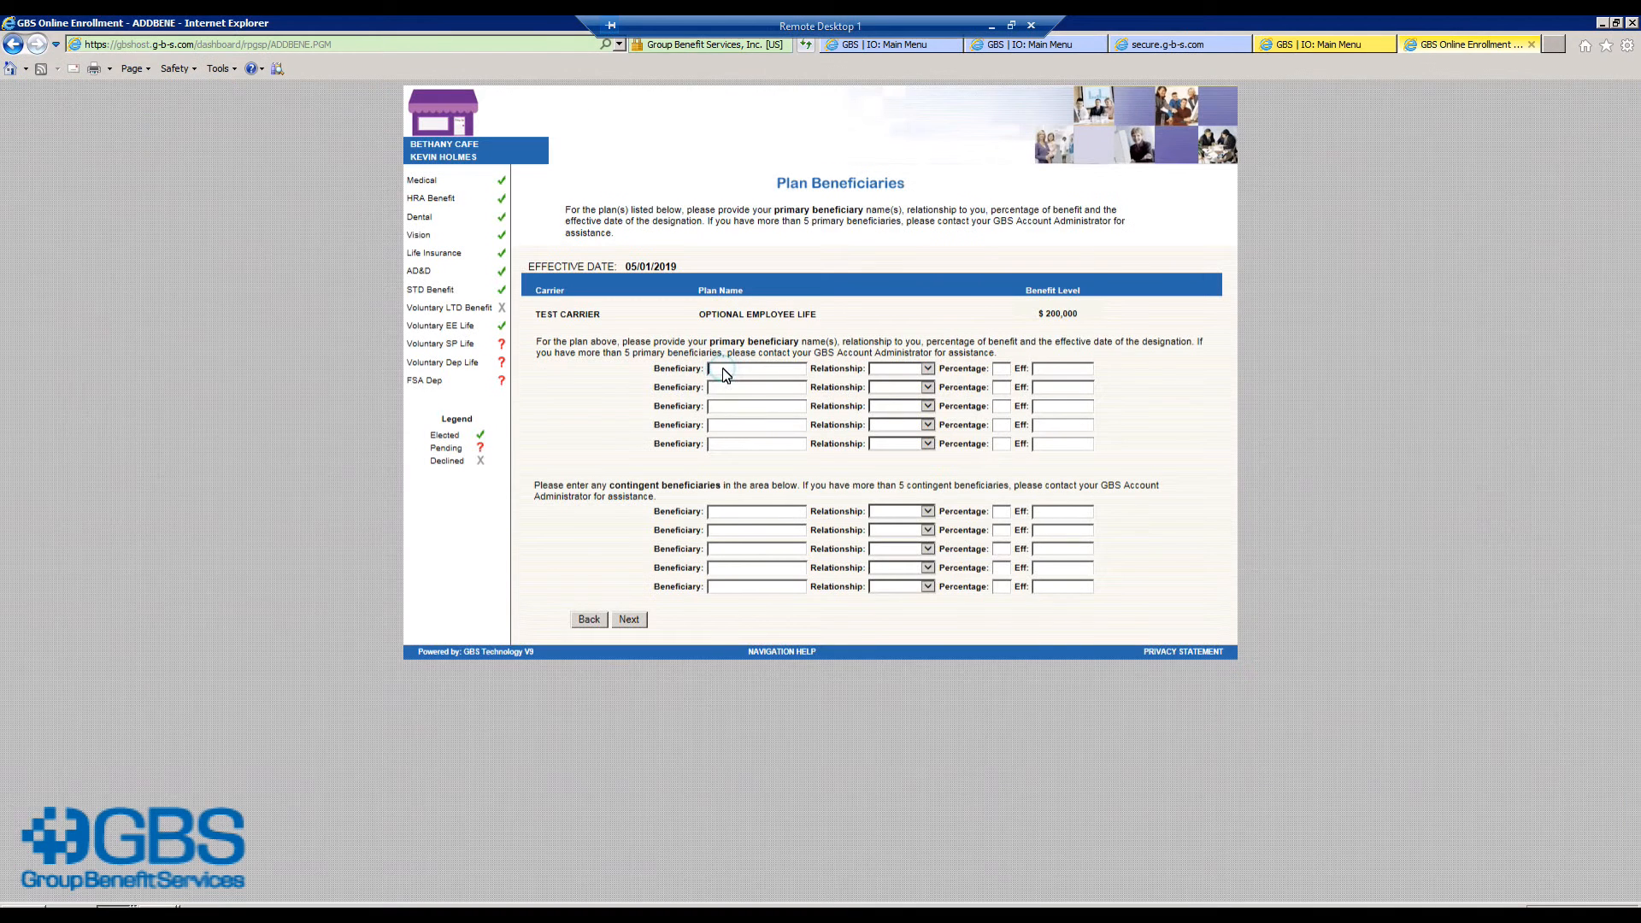
# Step: Designate a parent as 100% primary beneficiary of the optional employee life
pyautogui.click(718, 370)
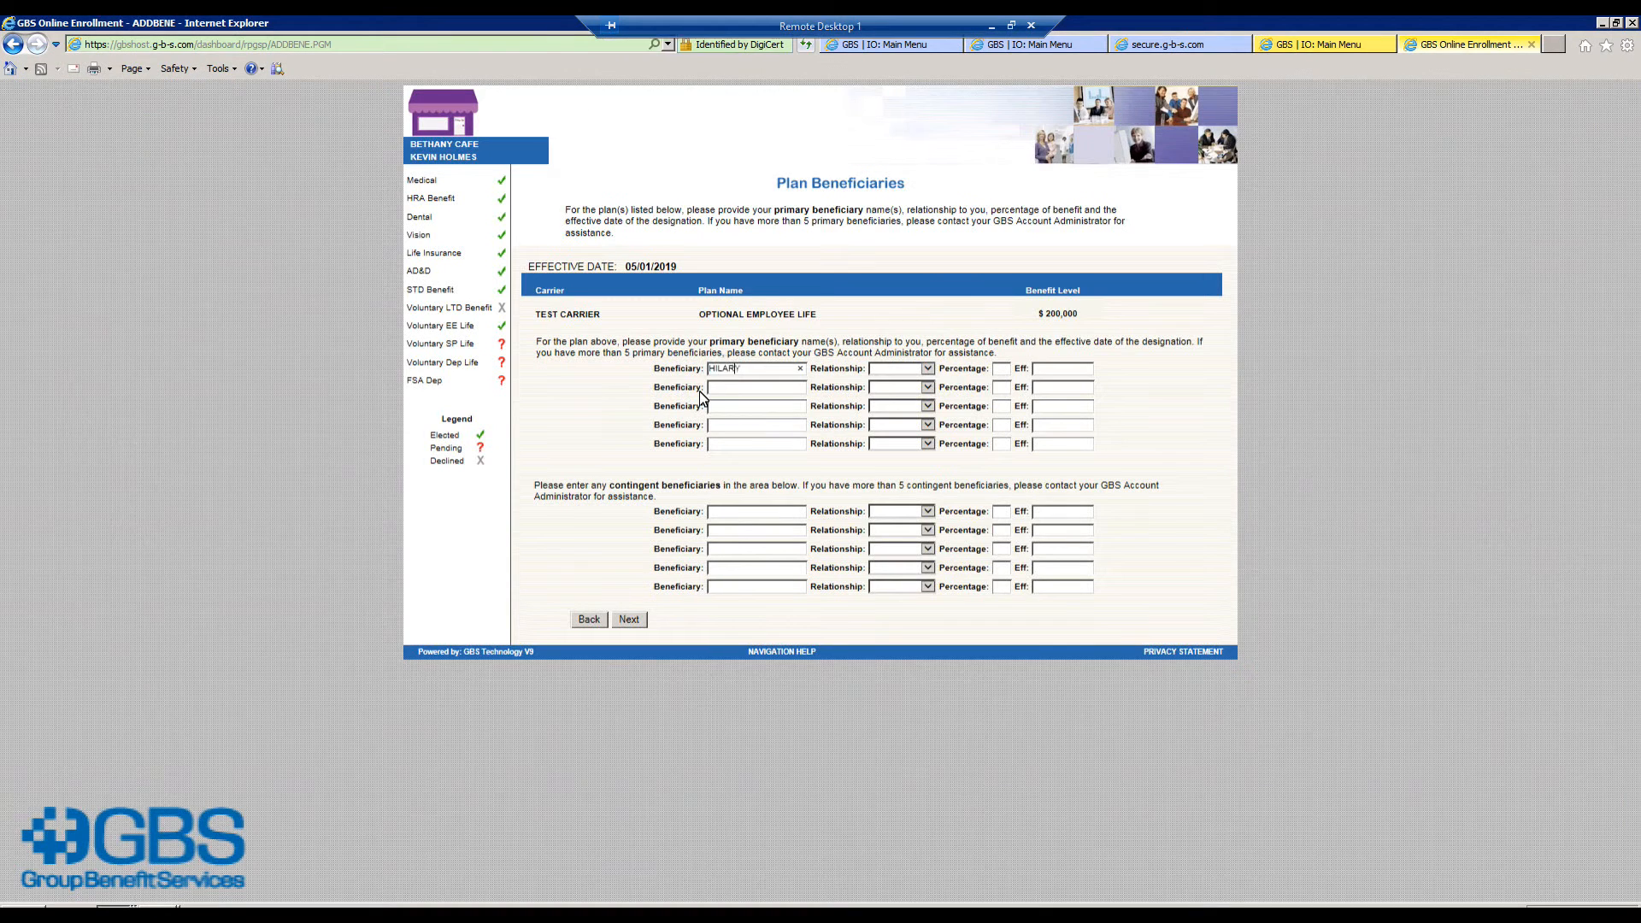
pyautogui.press('Tab')
pyautogui.press('p')
pyautogui.press('Tab')
pyautogui.write('100')
pyautogui.click(630, 620)
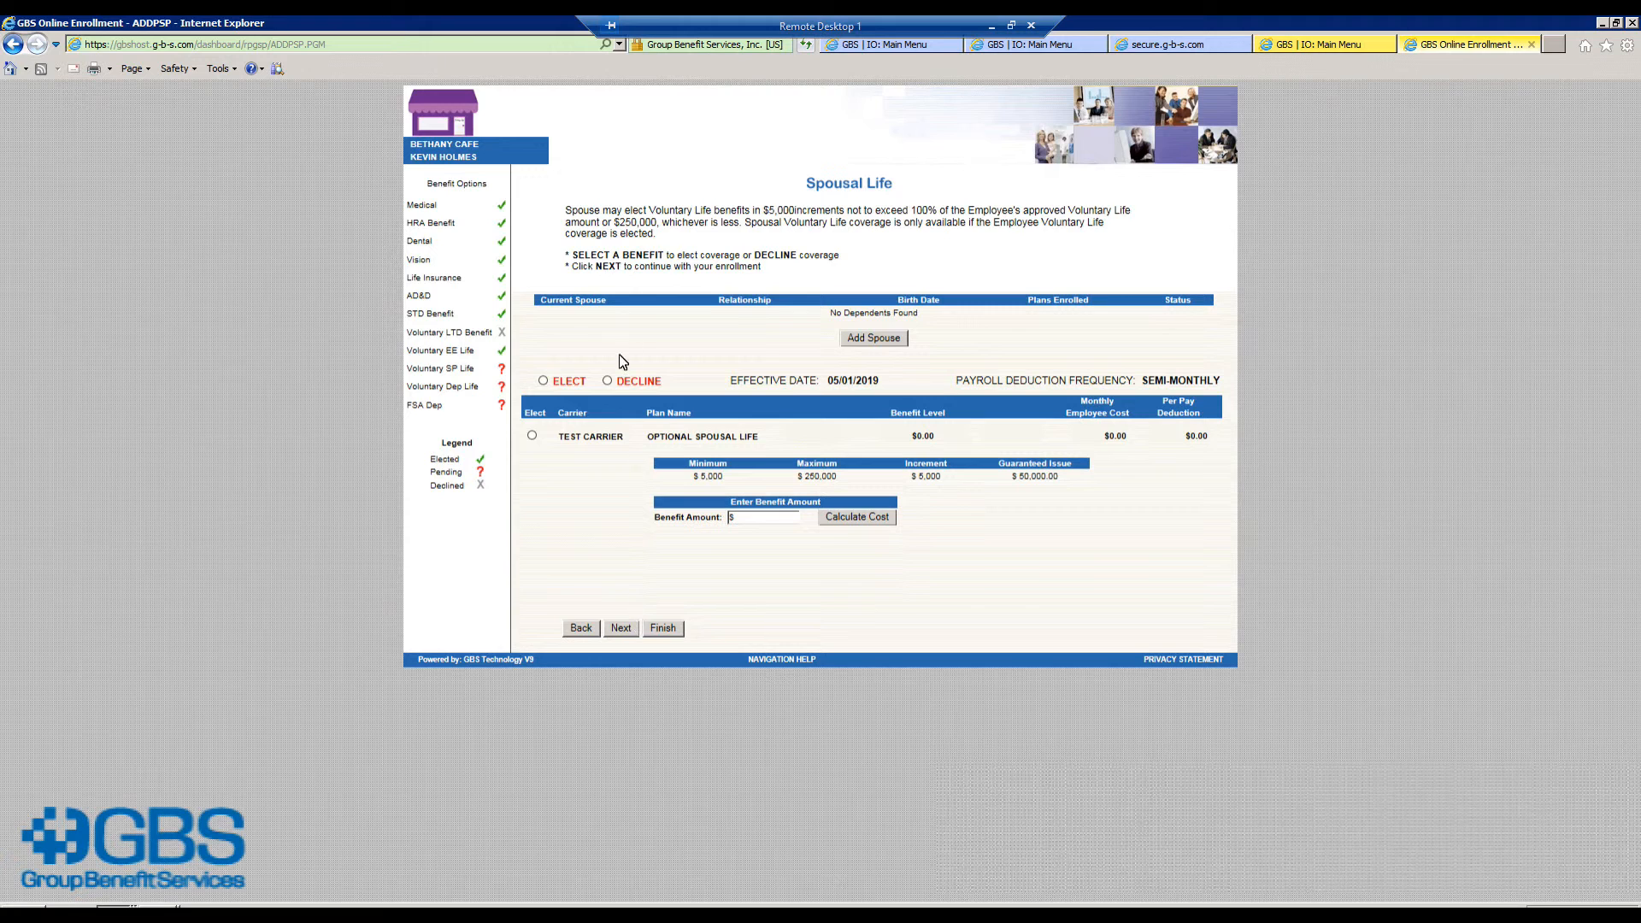
# Step: Decline spousal life coverage with reason NOT INTERESTED
pyautogui.click(606, 381)
pyautogui.click(630, 405)
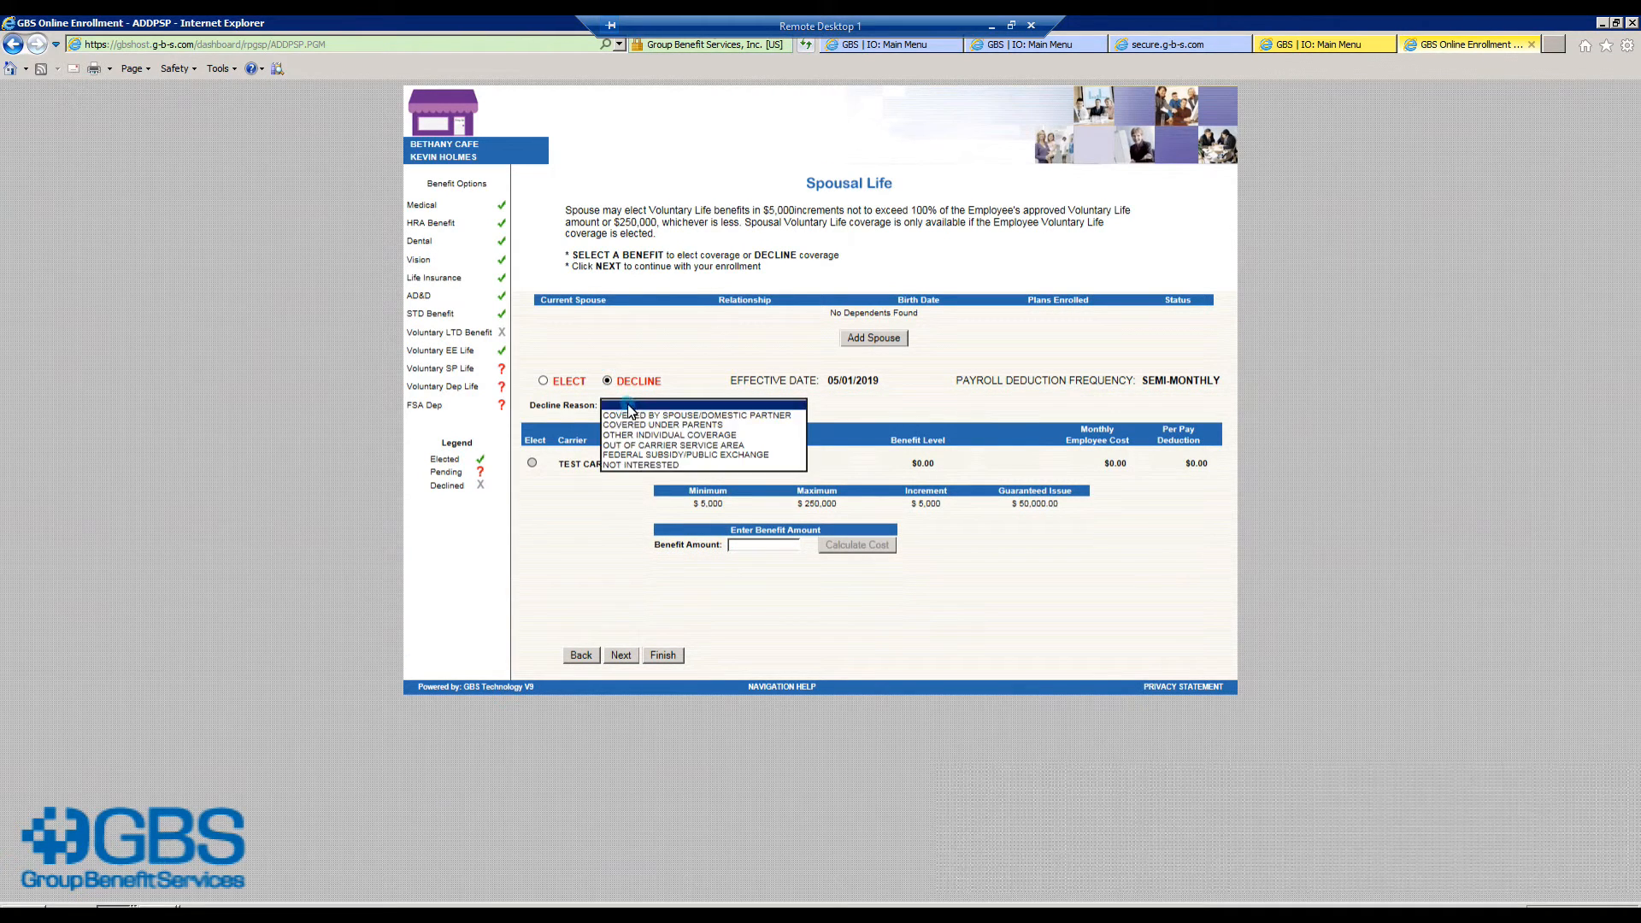
pyautogui.click(621, 465)
pyautogui.click(620, 655)
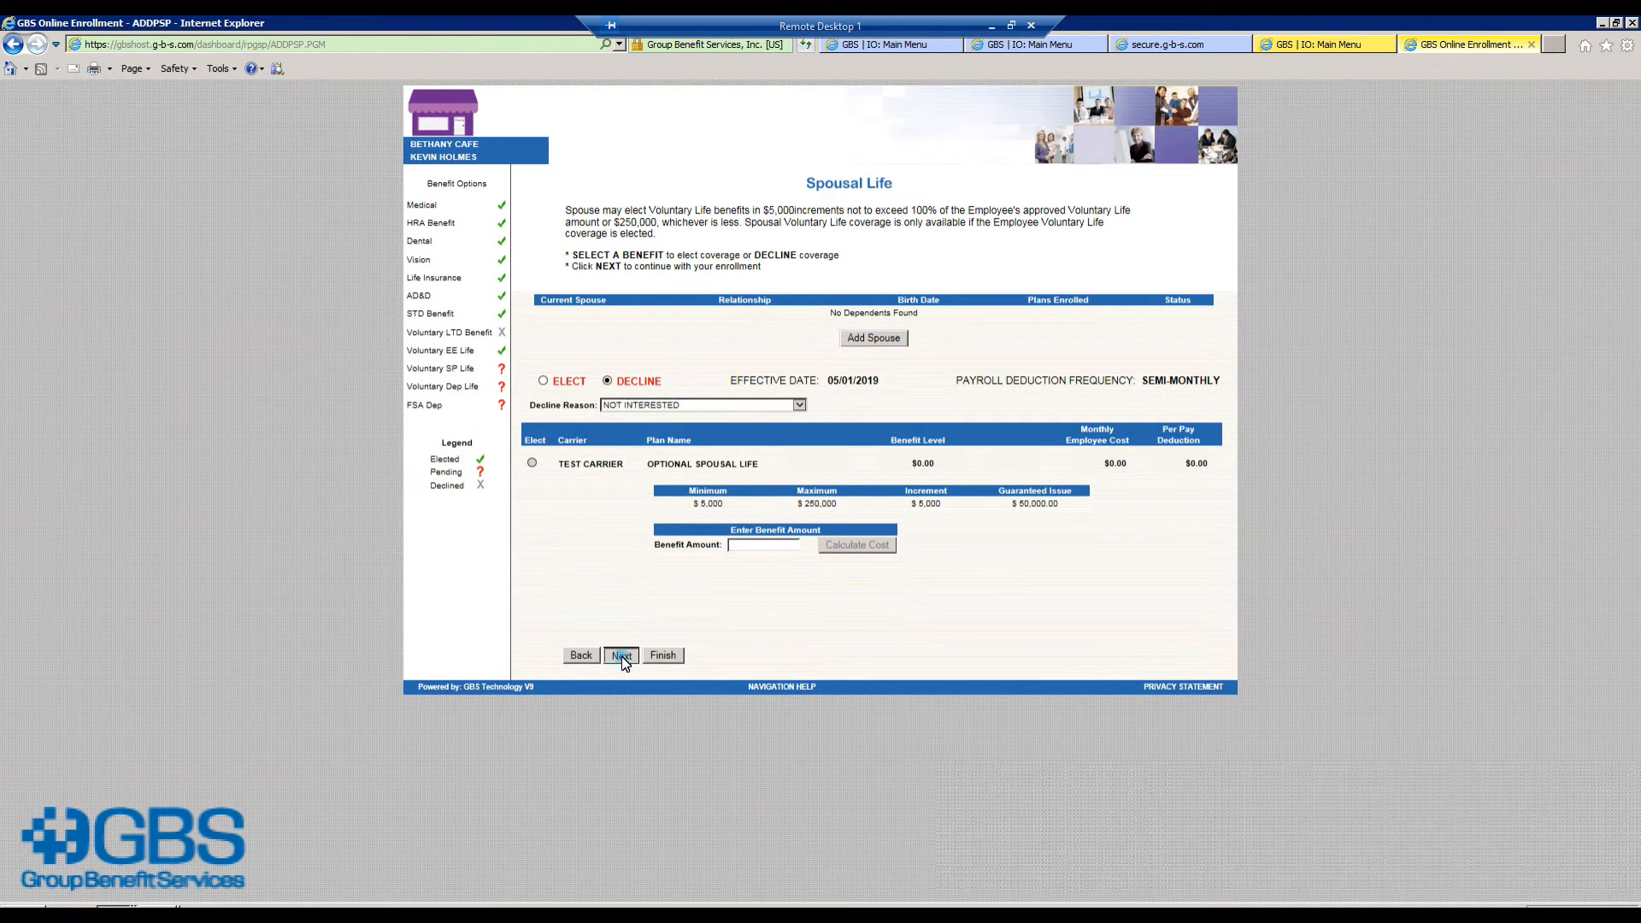
# Step: Elect $10,000 optional dependent life covering the son and calculate its cost
pyautogui.click(556, 332)
pyautogui.click(532, 456)
pyautogui.click(749, 541)
pyautogui.write('10000')
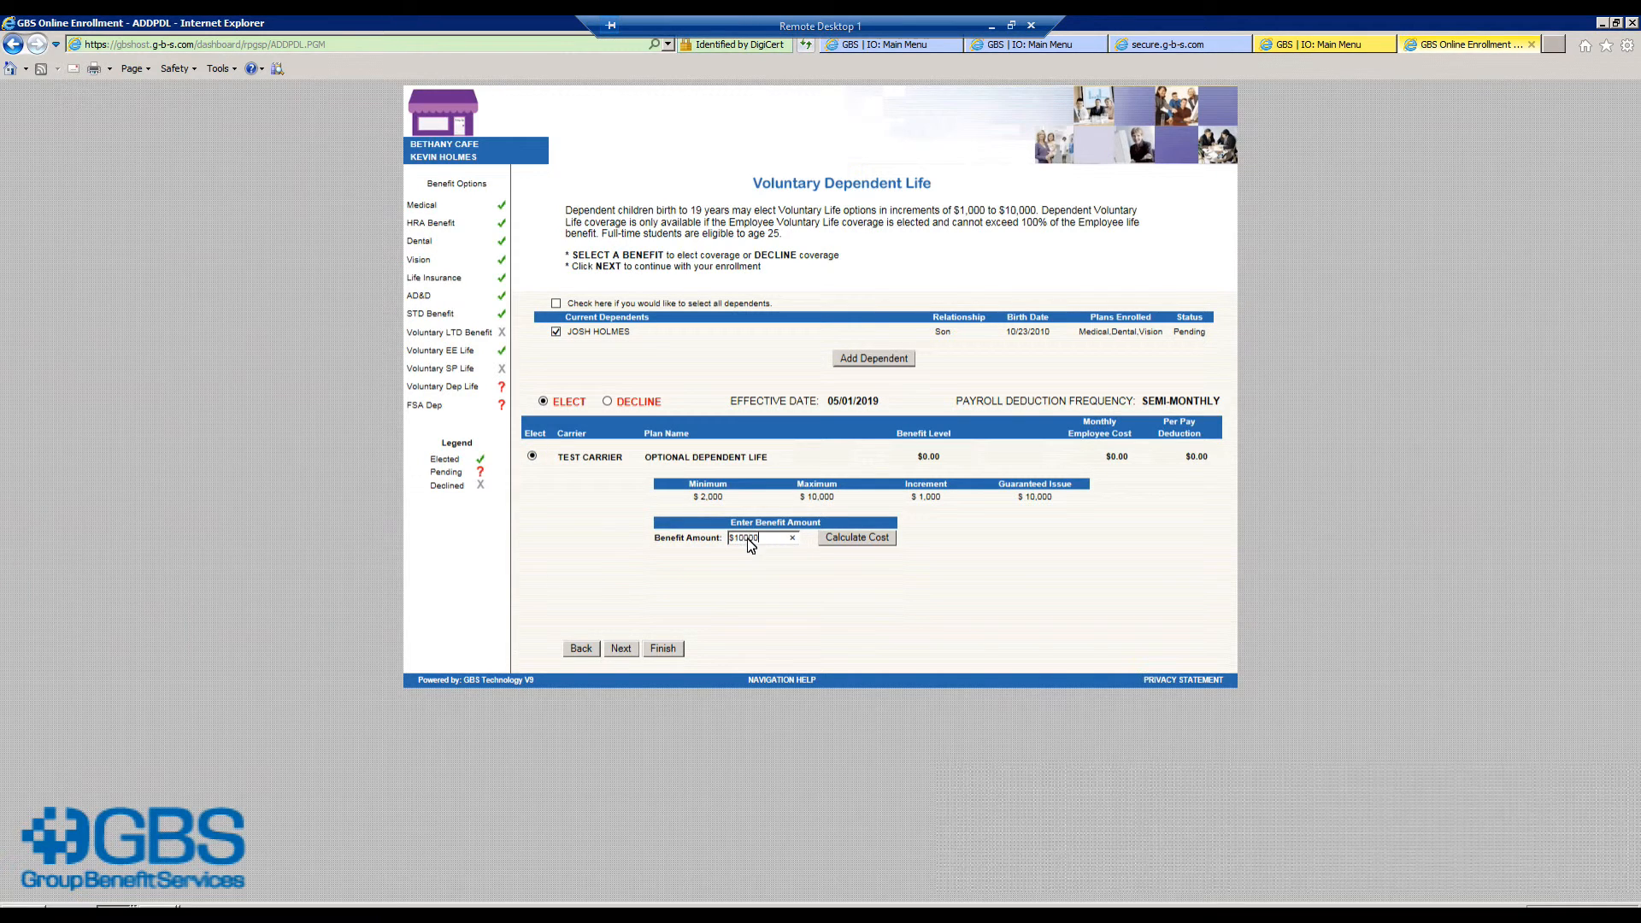
pyautogui.click(841, 539)
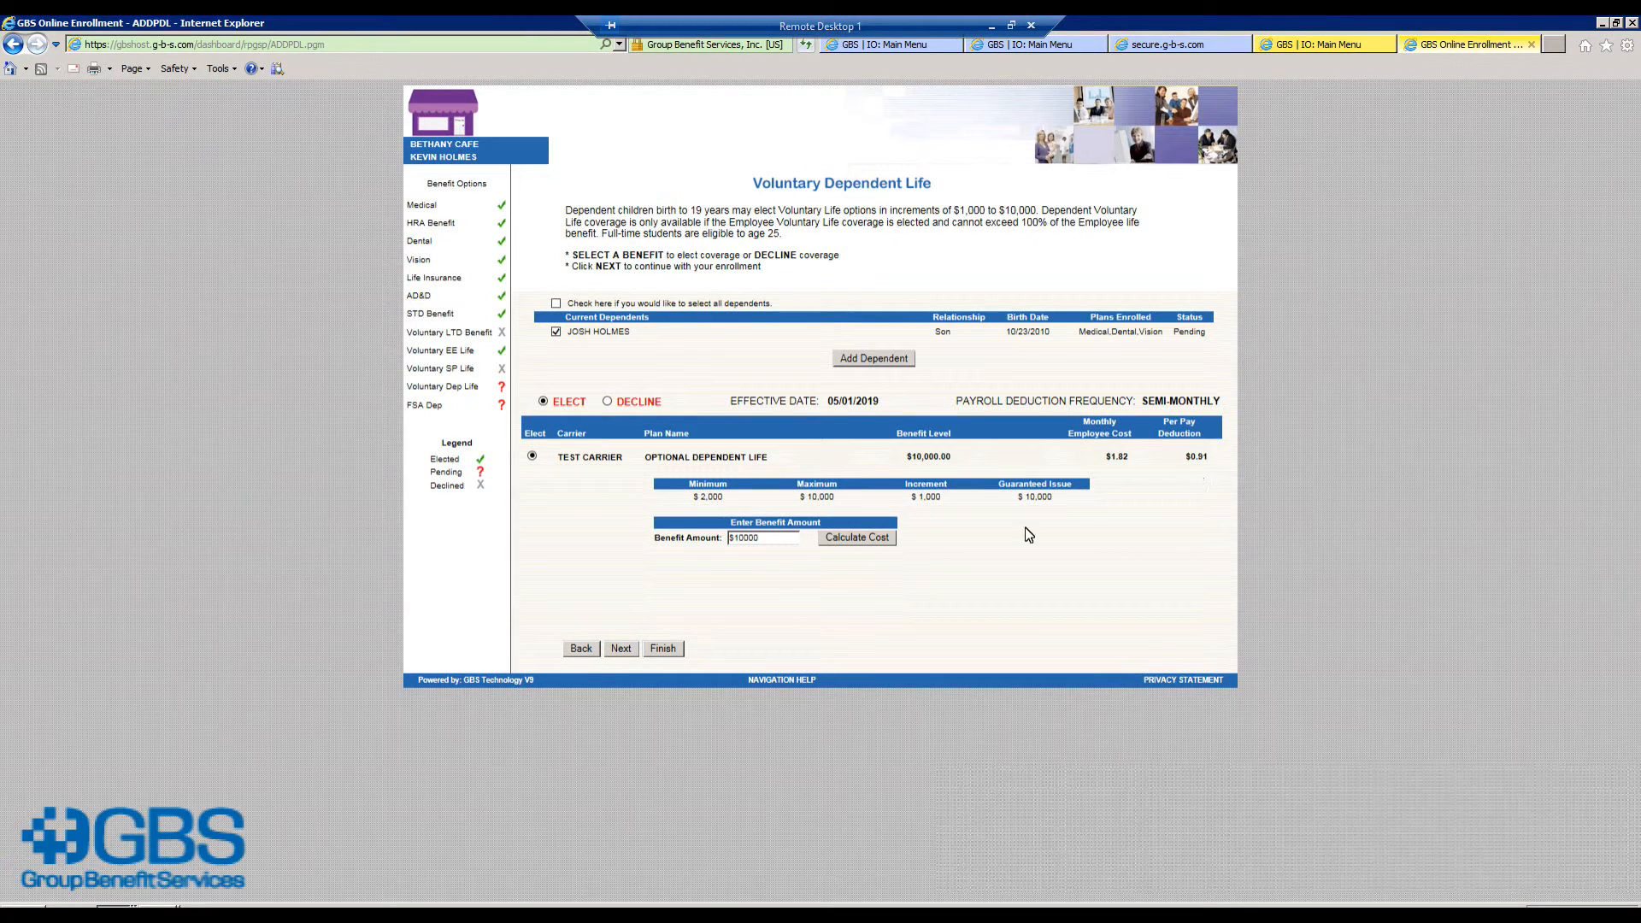
pyautogui.click(621, 649)
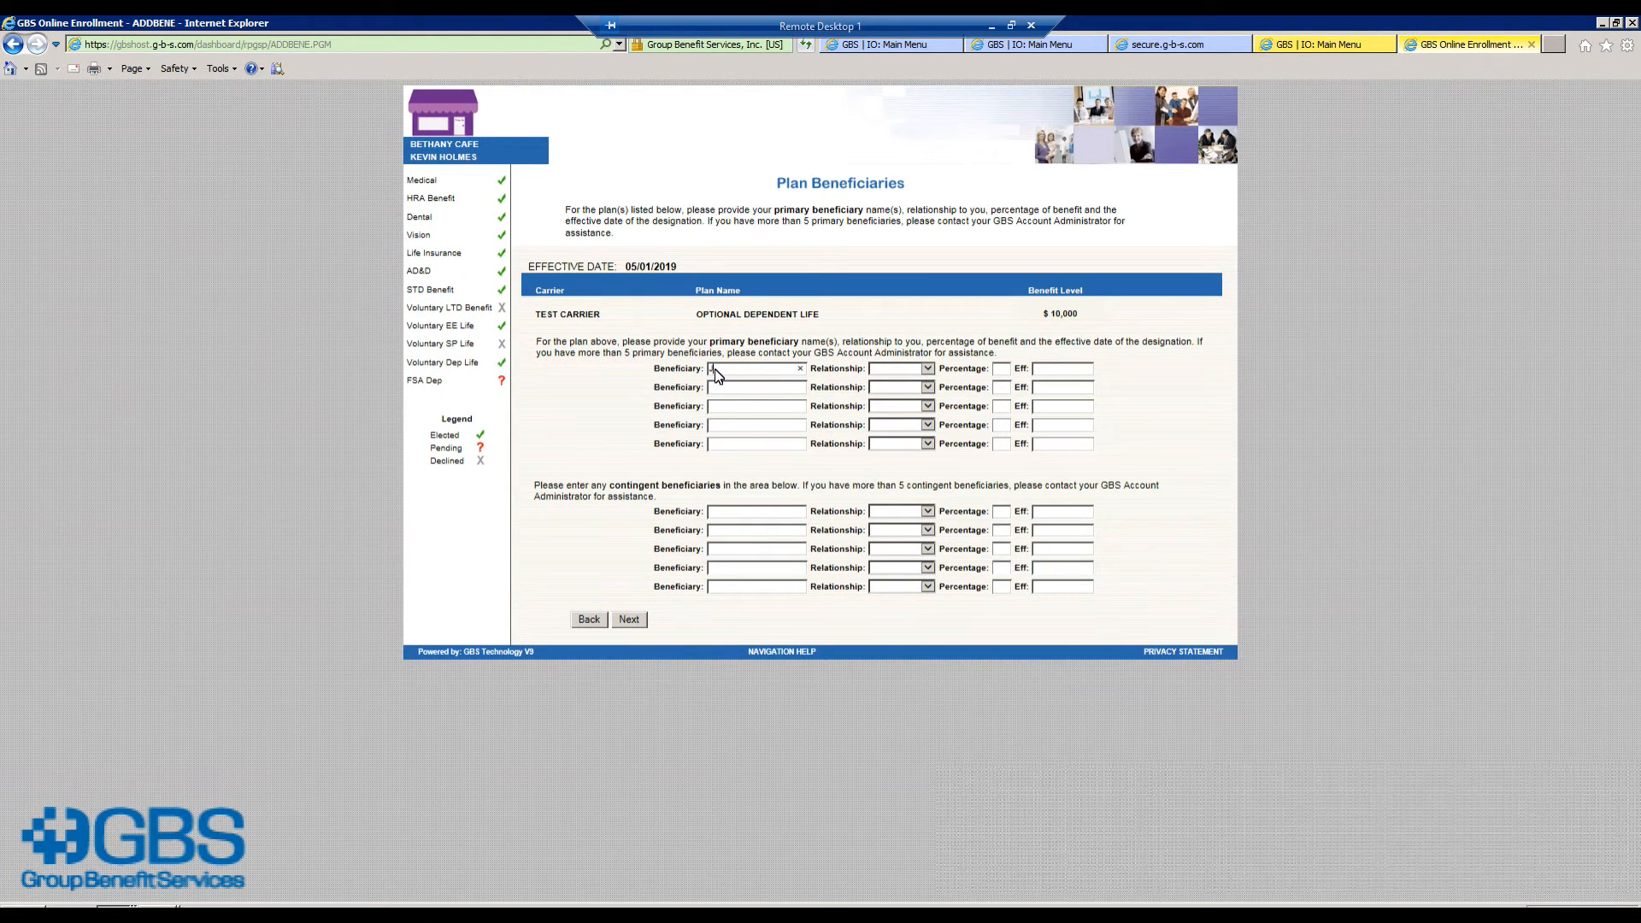
# Step: Enter the employee as 100% parent beneficiary of the dependent life coverage
pyautogui.press('Tab')
pyautogui.press('p')
pyautogui.press('Tab')
pyautogui.write('100')
pyautogui.click(629, 622)
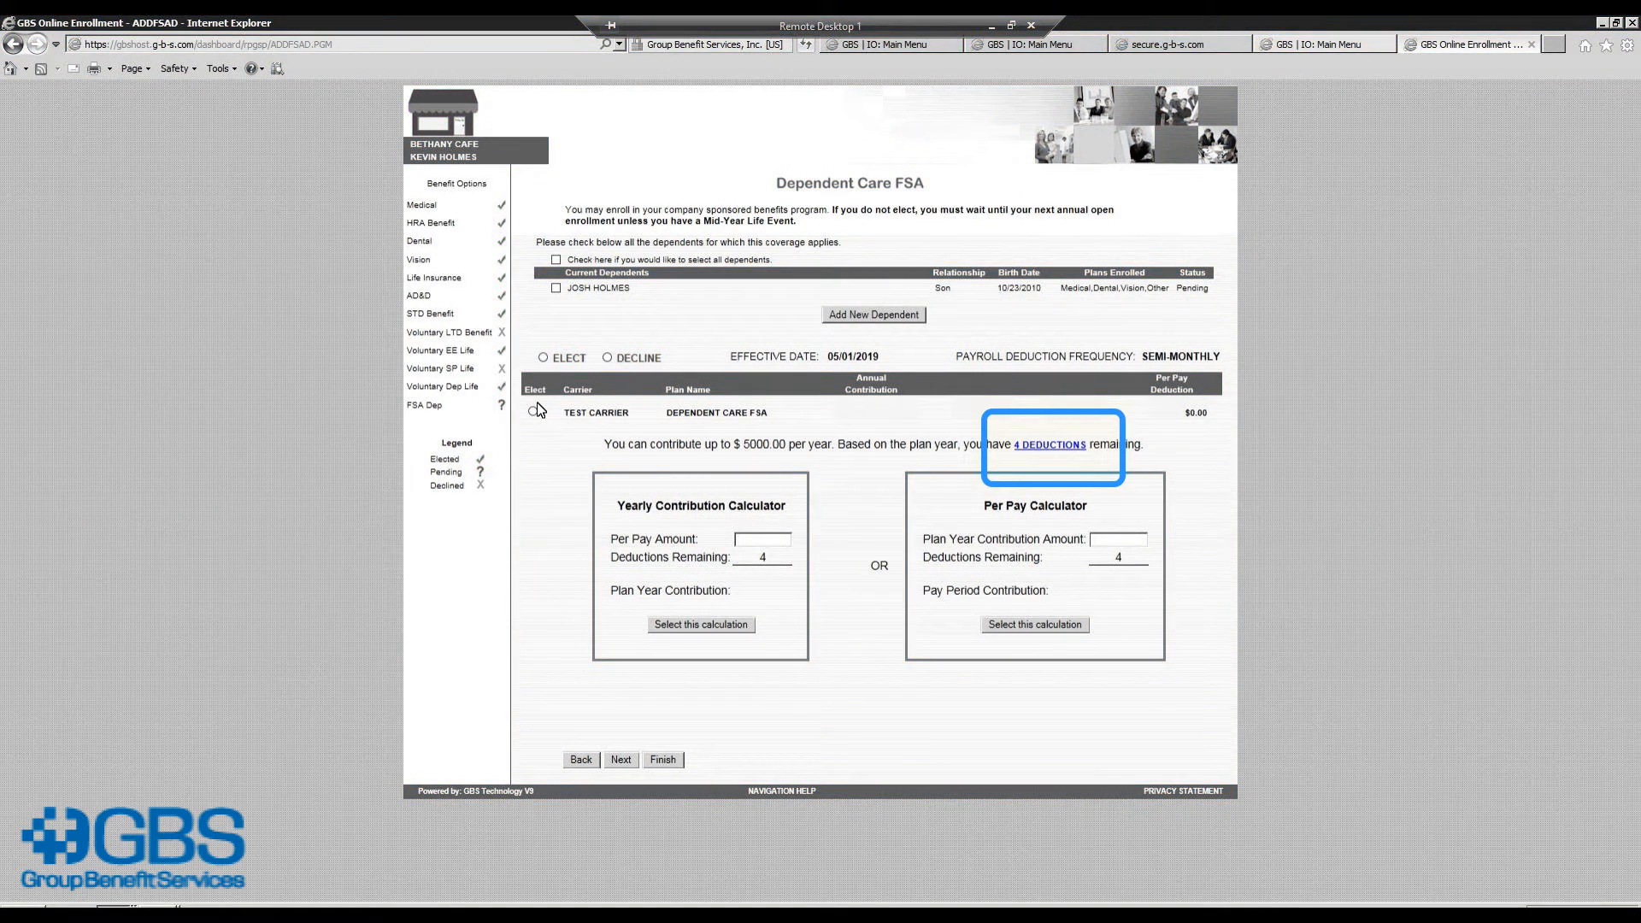
# Step: After checking the payroll calendar, elect the dependent care FSA plan covering the son
pyautogui.click(1050, 445)
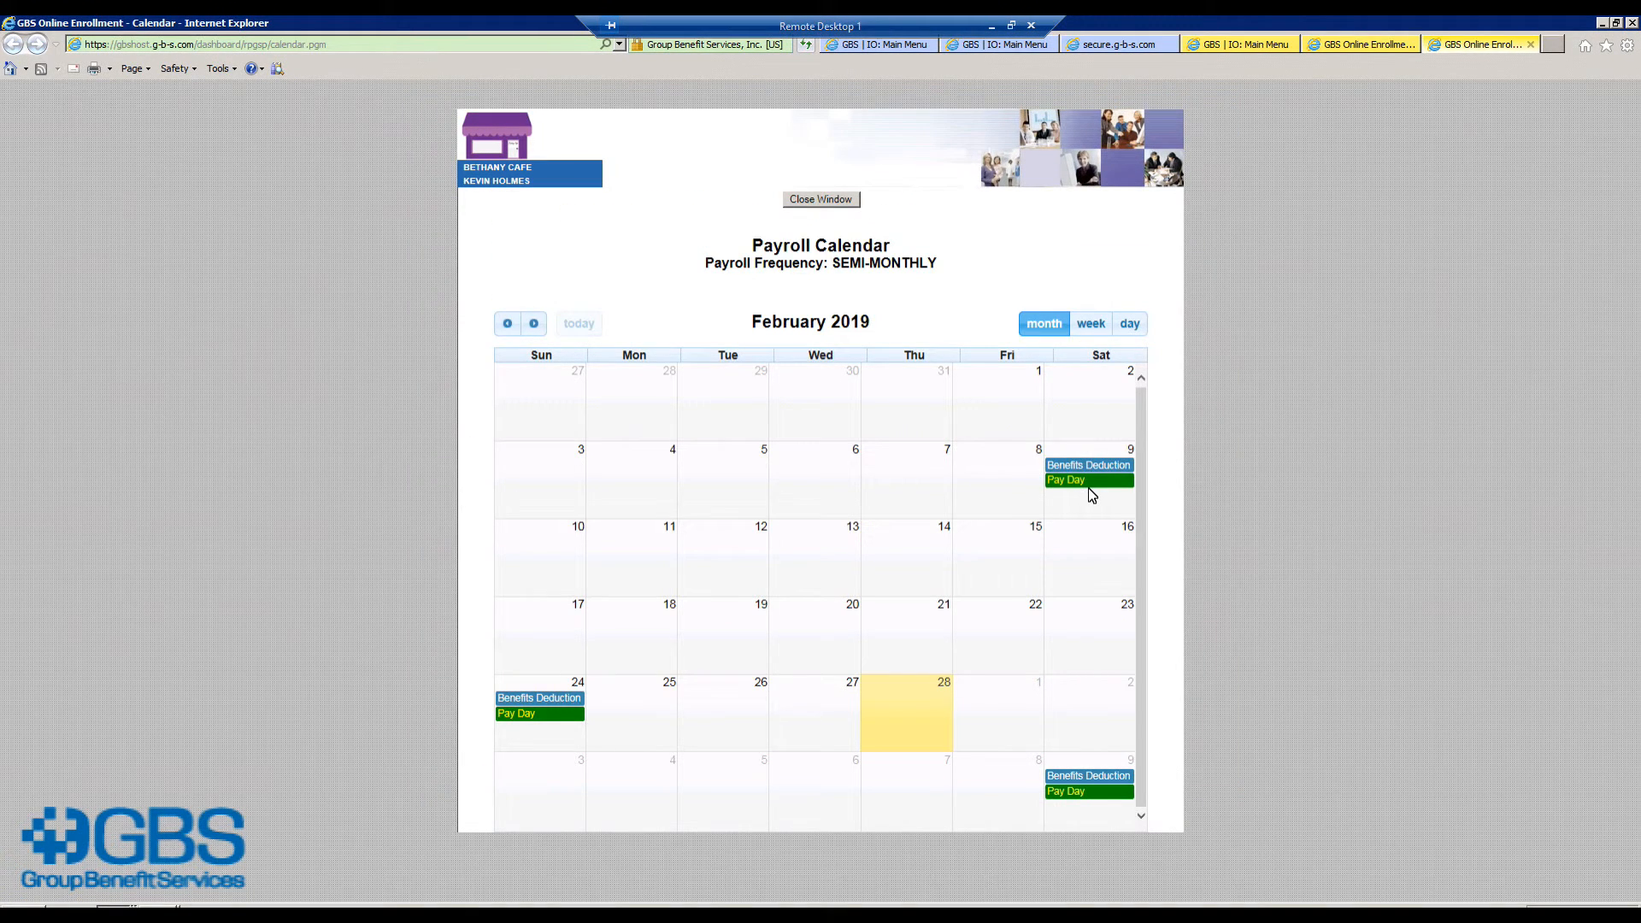
pyautogui.click(821, 199)
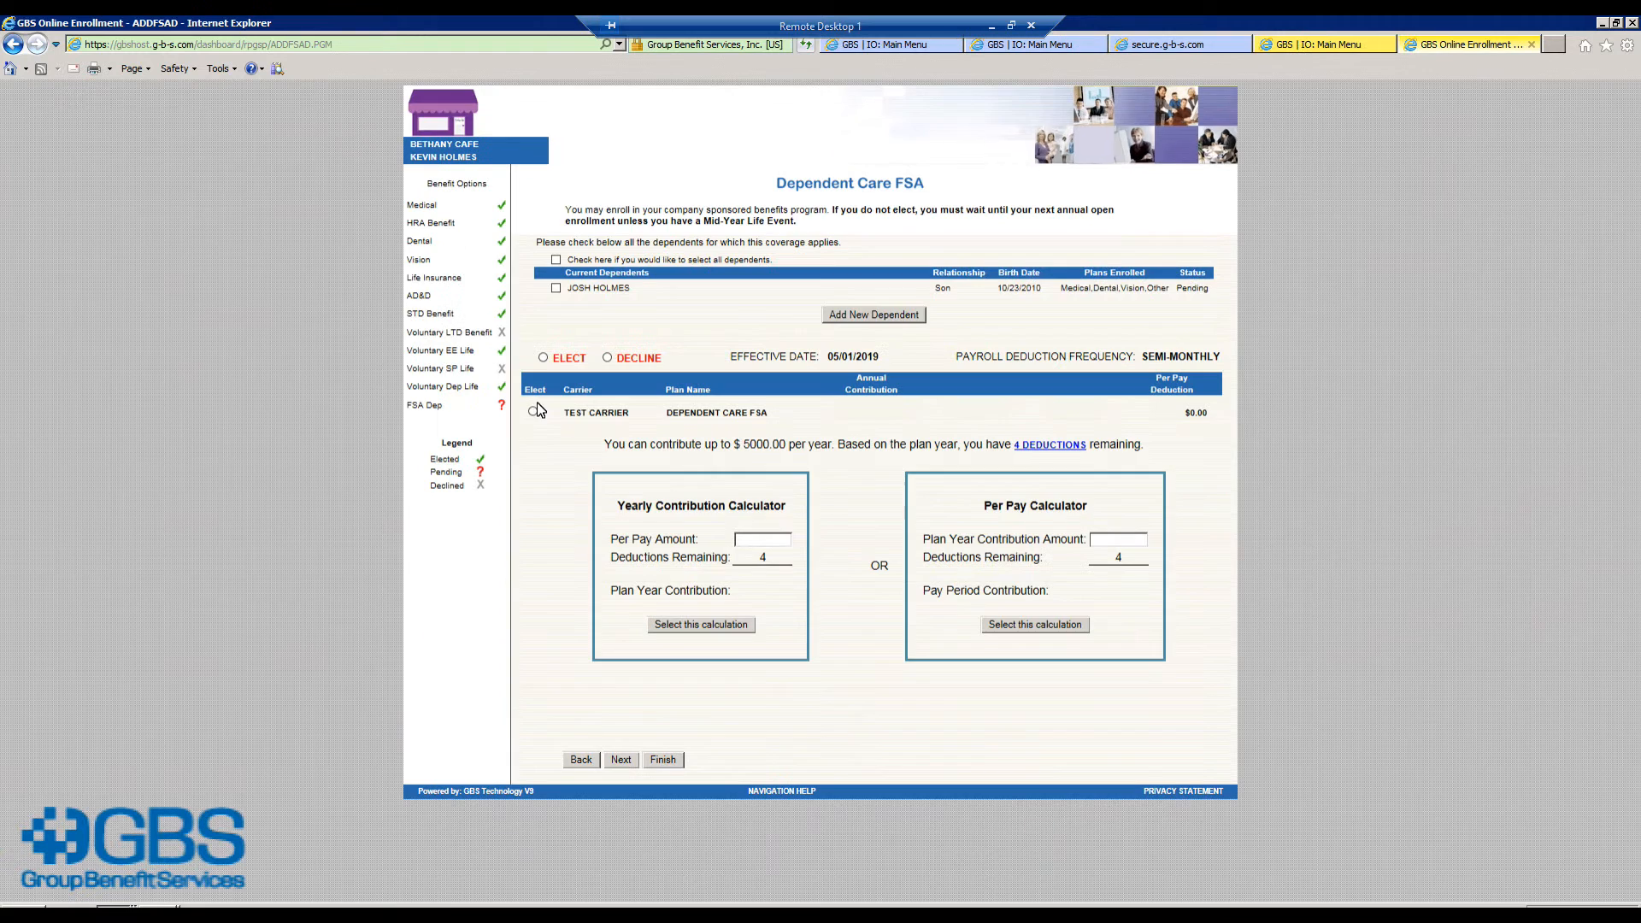
pyautogui.click(556, 288)
pyautogui.click(532, 412)
# Step: Set a $45 per-pay contribution ($180 a year) and submit it for benefit confirmation
pyautogui.click(750, 543)
pyautogui.write('45')
pyautogui.click(723, 625)
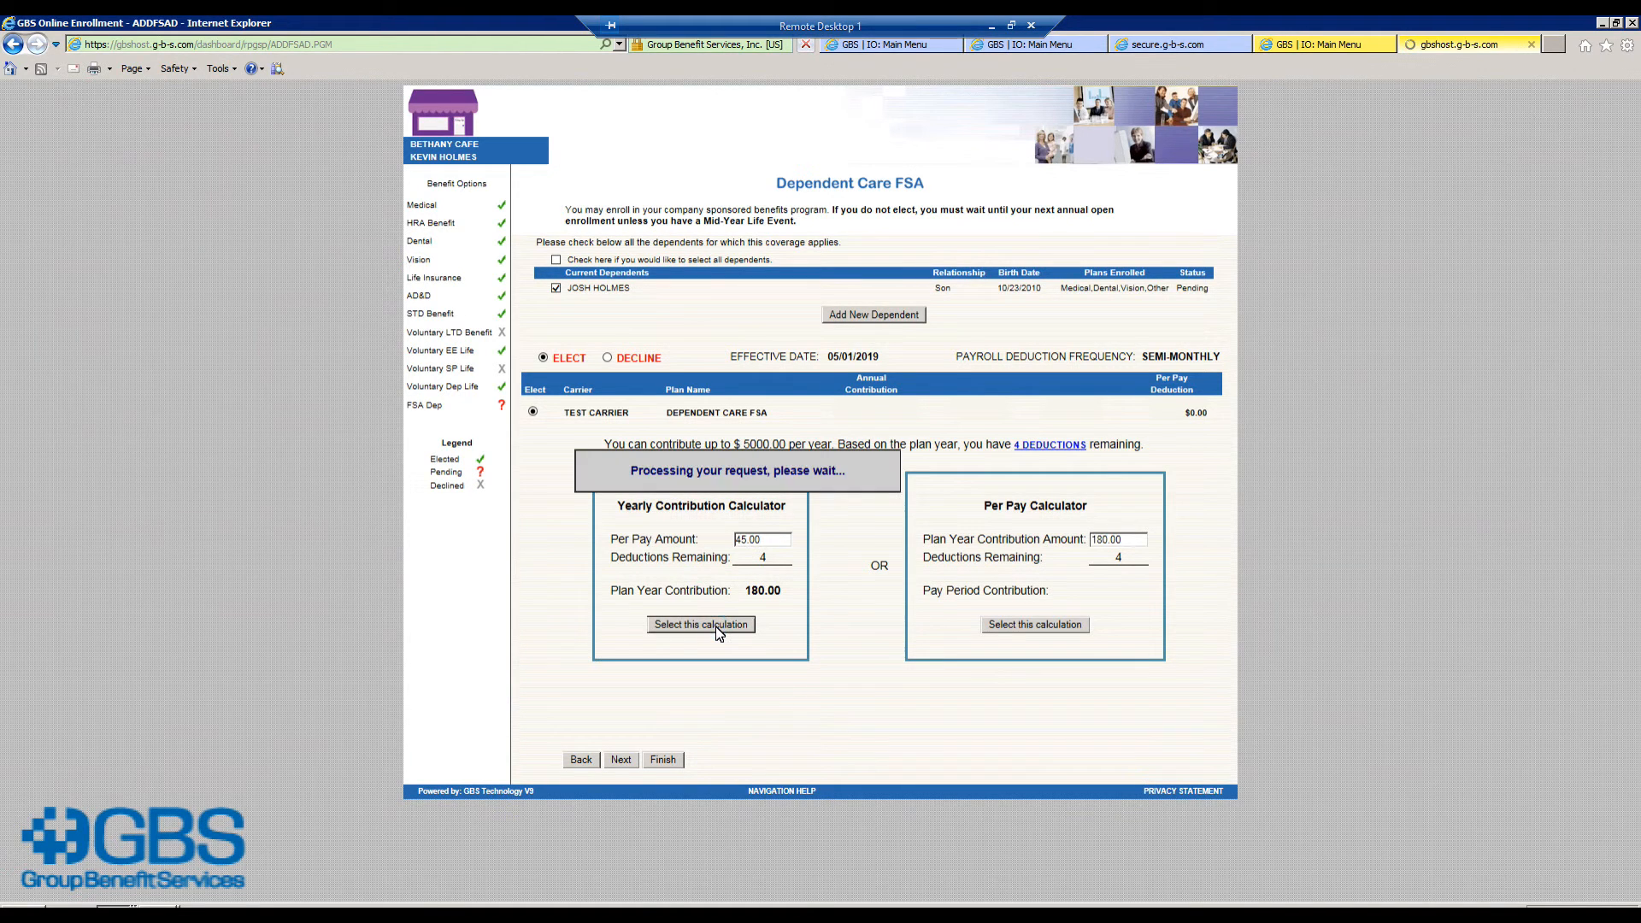
pyautogui.click(623, 762)
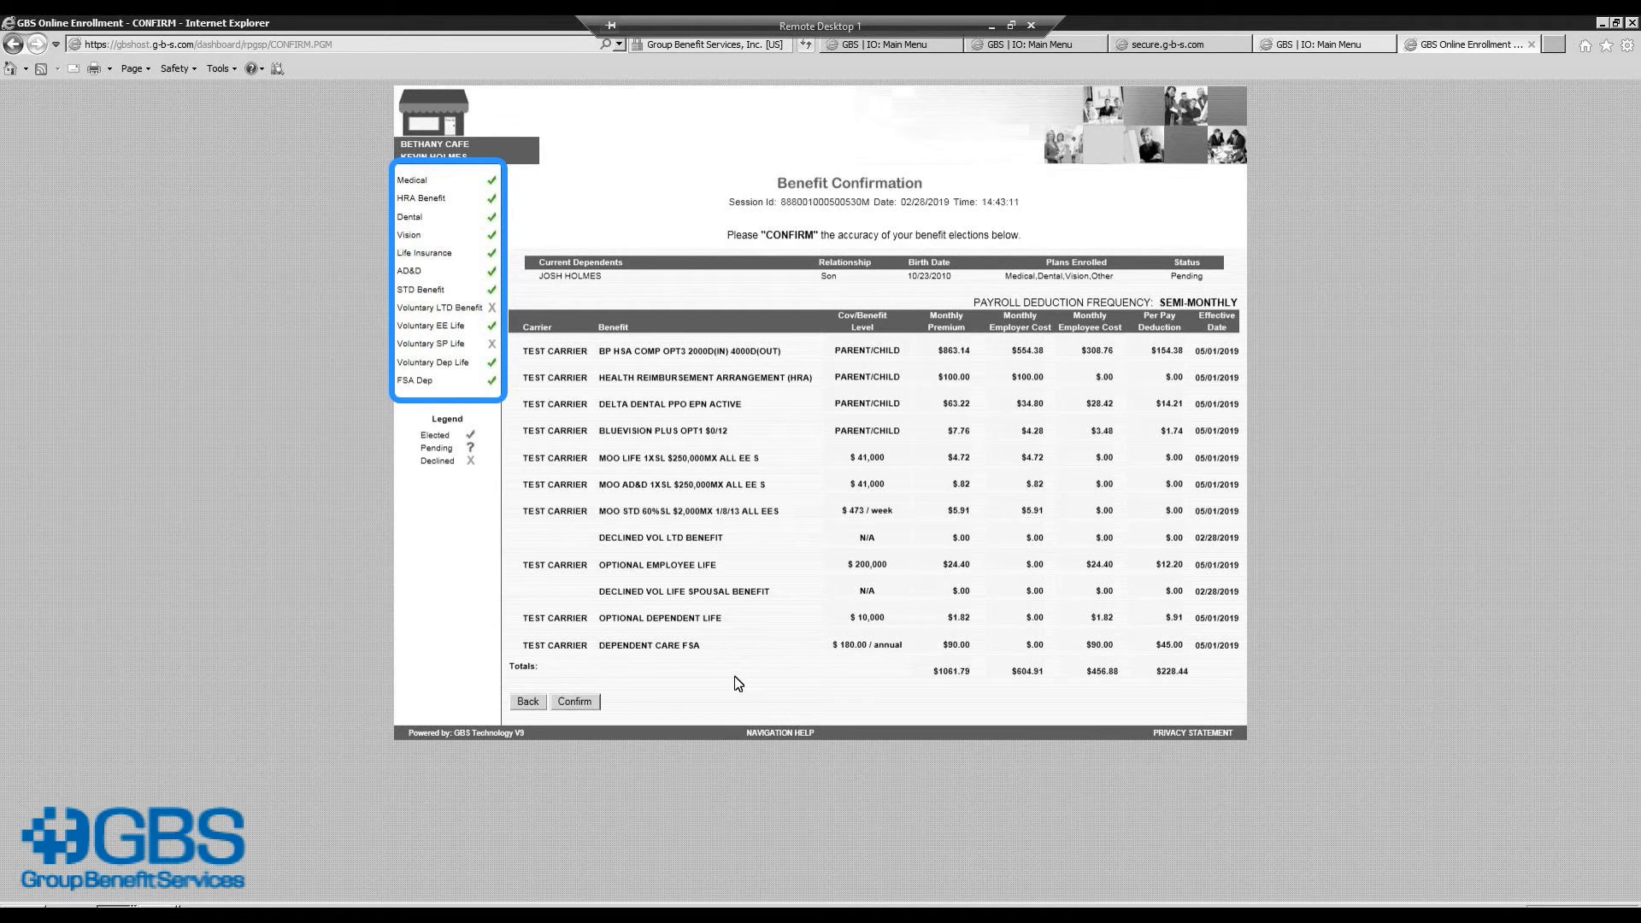
# Step: Confirm all benefit elections, totalling $228.44 per pay, on the Benefit Confirmation page
pyautogui.click(569, 704)
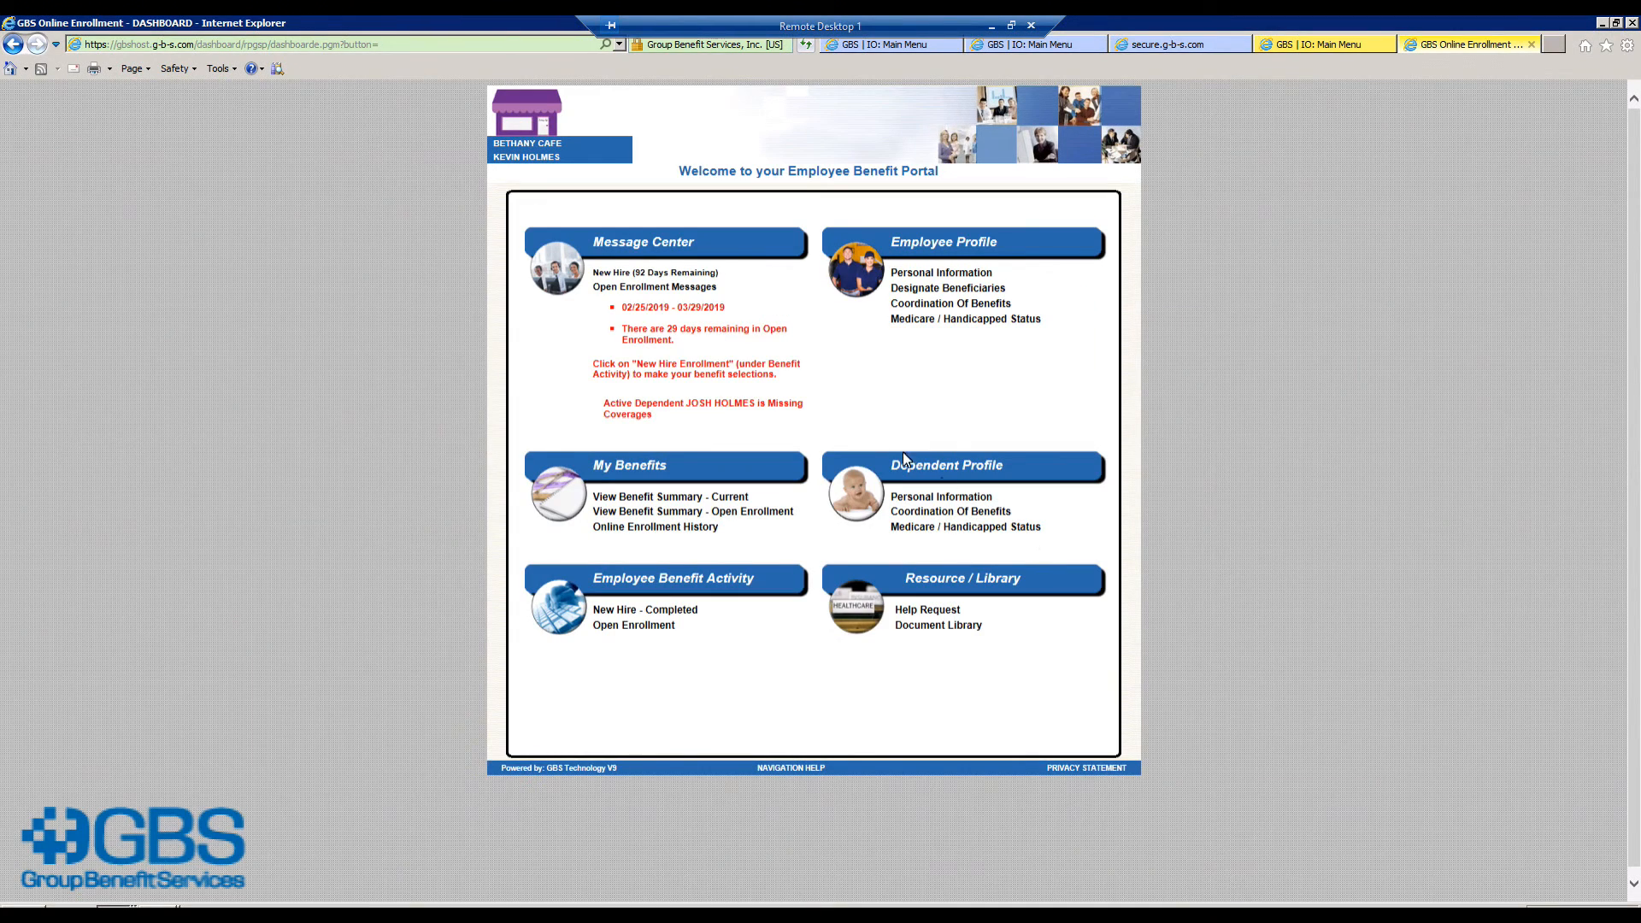
# Step: Glance at the Open Enrollment Medical Plan Election (effective 03/01/2019), then return to the dashboard
pyautogui.click(655, 628)
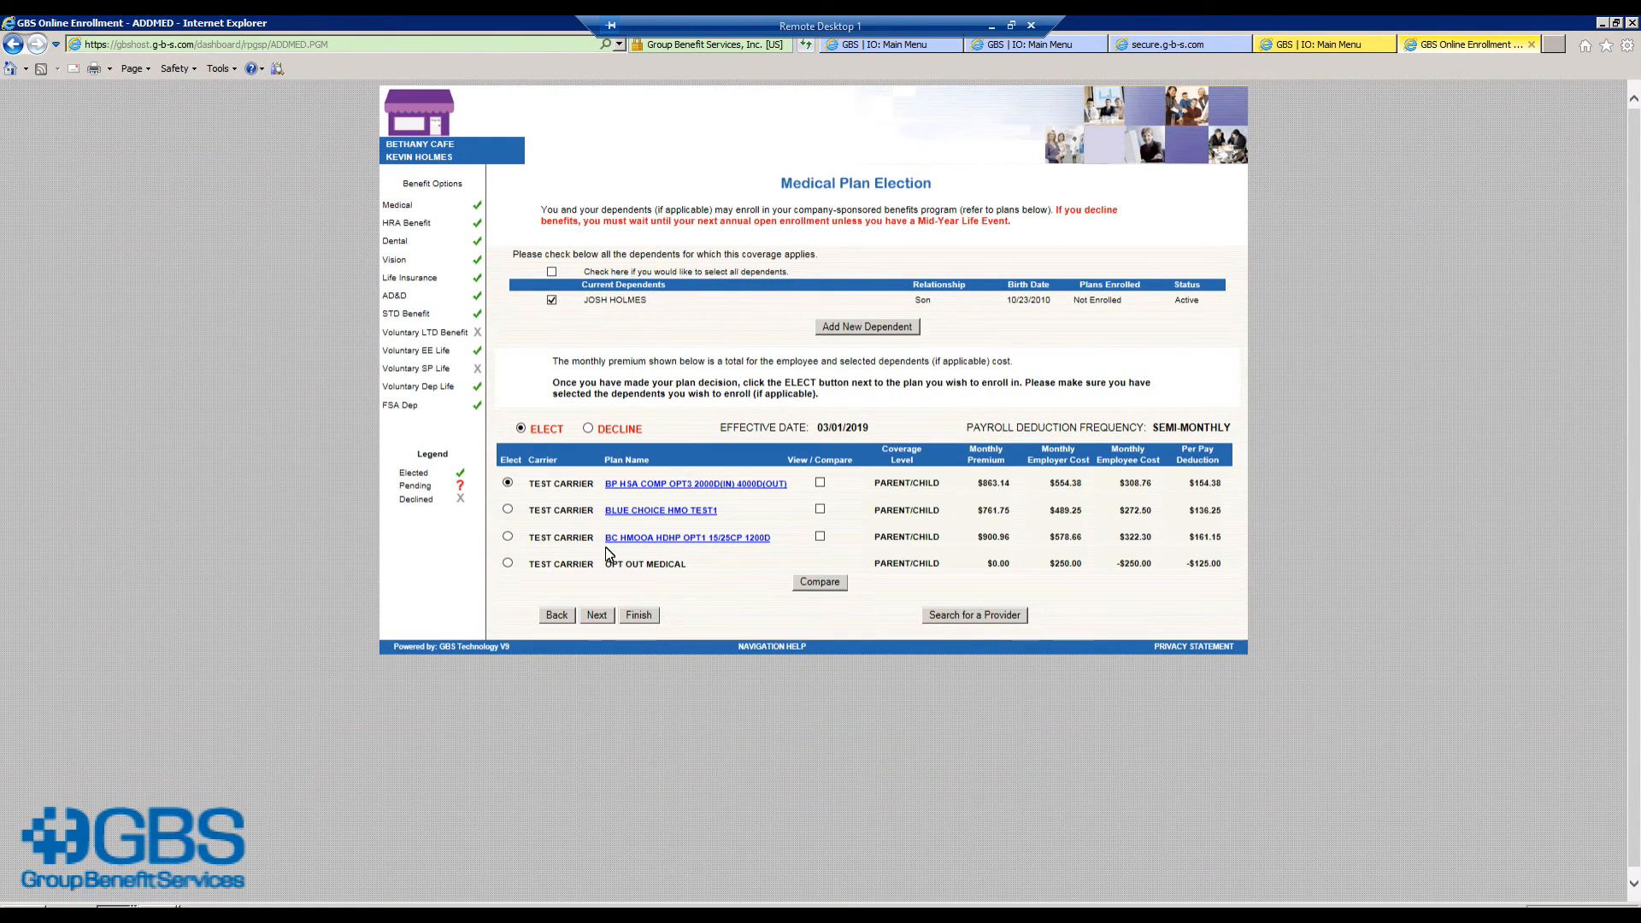
pyautogui.click(556, 616)
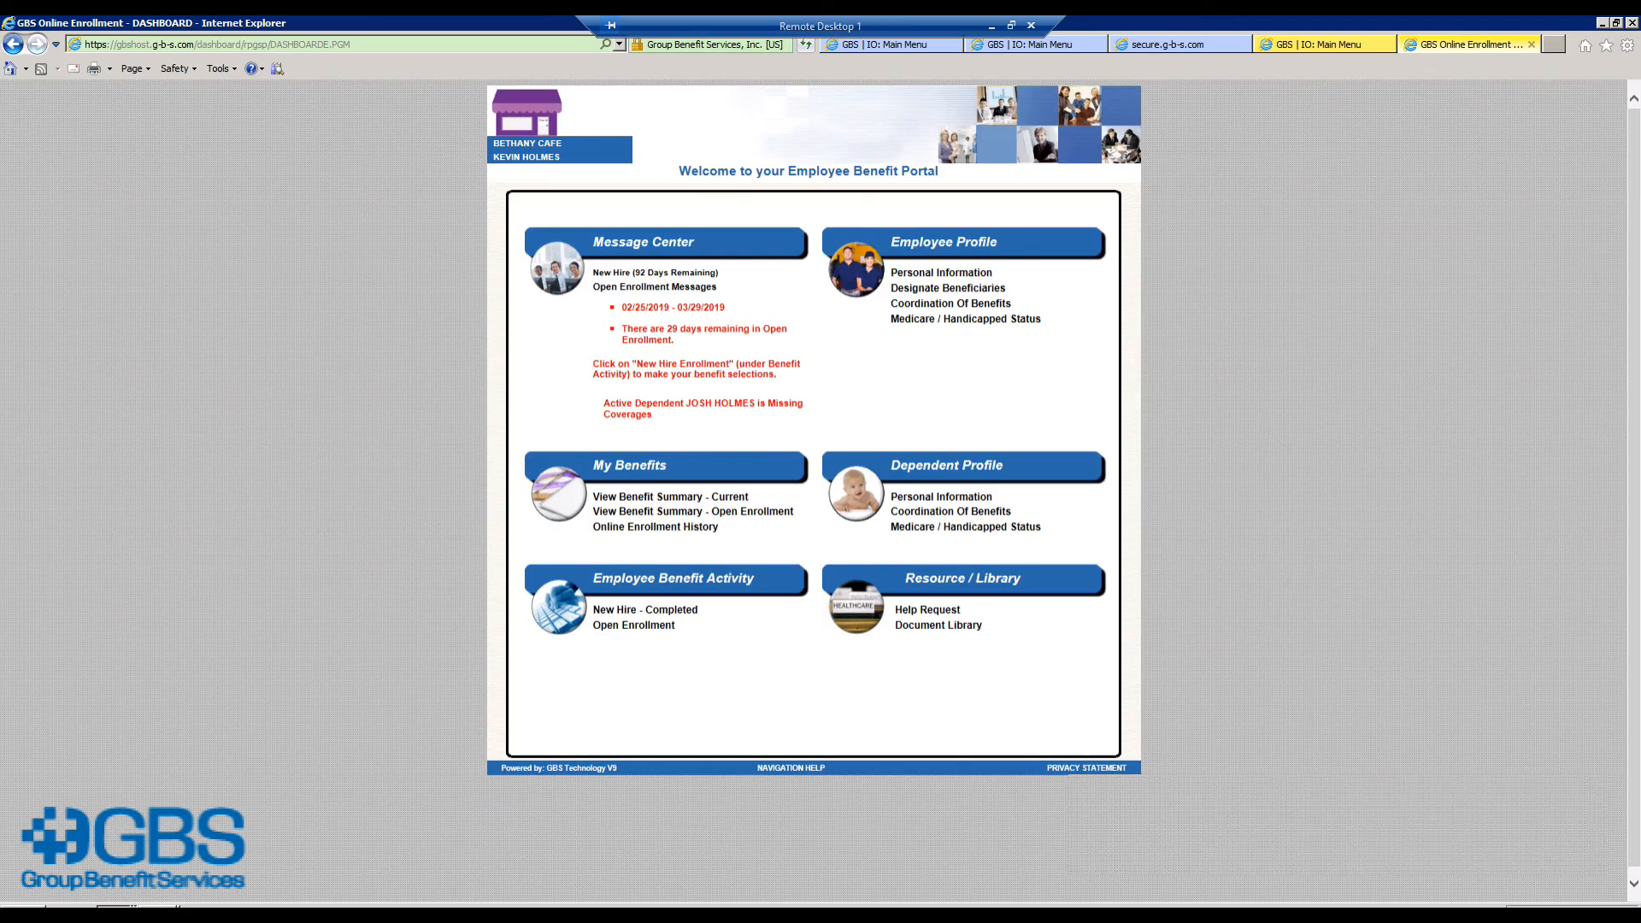